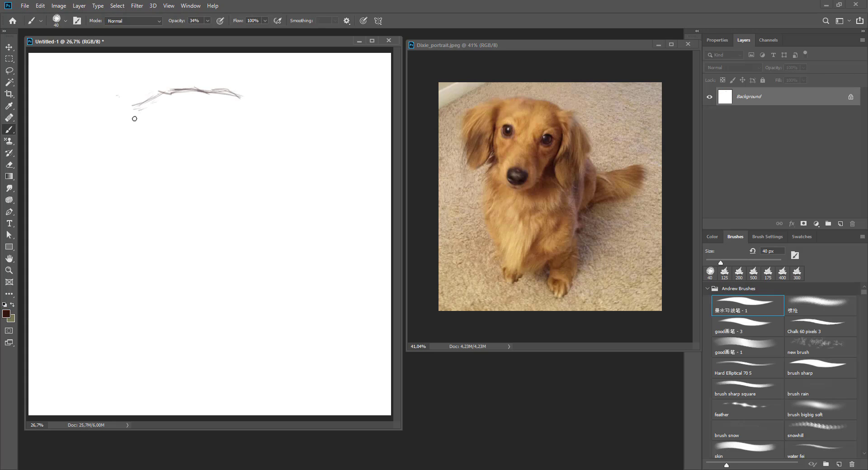
Sketch the head curve, right ear, jaw, eye and nose outlines in dark lines
left_click_drag(134, 119, 168, 136)
left_click_drag(167, 115, 163, 140)
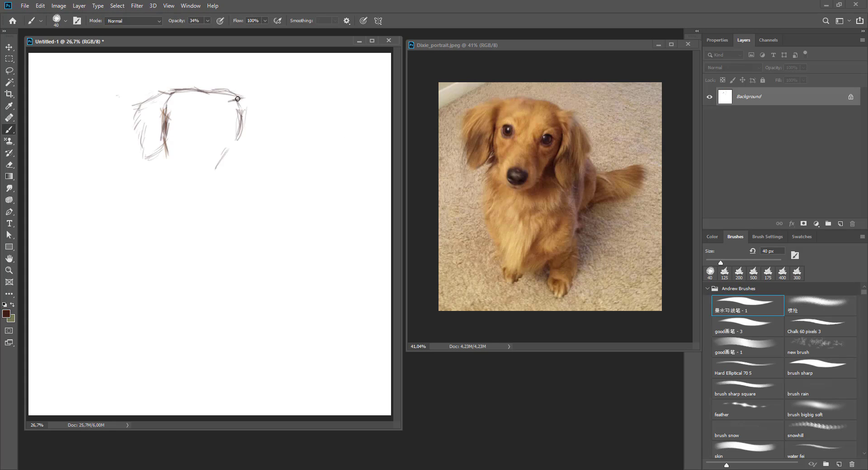
mouse_move(238, 99)
left_mouse_down()
mouse_move(271, 136)
mouse_move(210, 174)
mouse_move(188, 170)
left_mouse_up()
left_click_drag(179, 113, 176, 122)
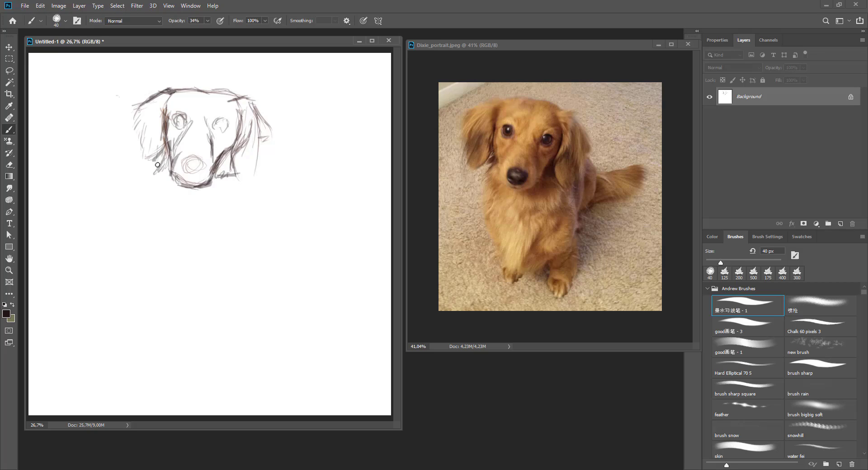
left_click_drag(188, 162, 136, 118)
Add fur strokes along the ears, chin, neck and chest, darkening the dog's right side
mouse_move(262, 120)
left_mouse_down()
mouse_move(246, 183)
mouse_move(213, 206)
mouse_move(217, 215)
left_mouse_up()
mouse_move(167, 168)
left_mouse_down()
mouse_move(147, 239)
mouse_move(178, 294)
left_mouse_up()
left_click_drag(225, 190, 203, 244)
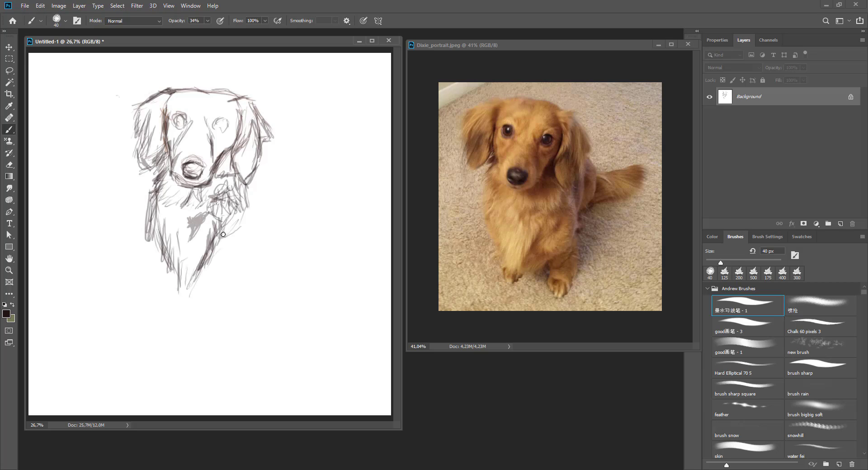
left_click_drag(262, 171, 253, 257)
left_click_drag(269, 156, 262, 210)
Darken the dog's right side and sketch the tail extending to the right
key("e")
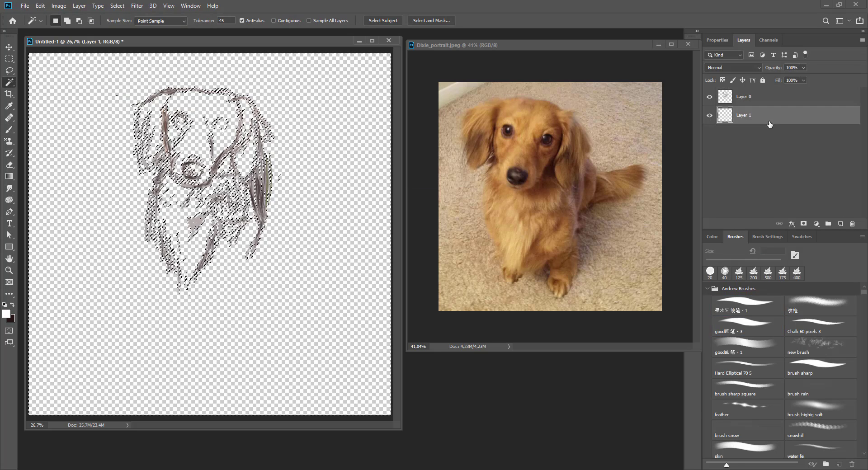
key("b")
left_click_drag(267, 163, 257, 240)
left_click_drag(271, 140, 265, 204)
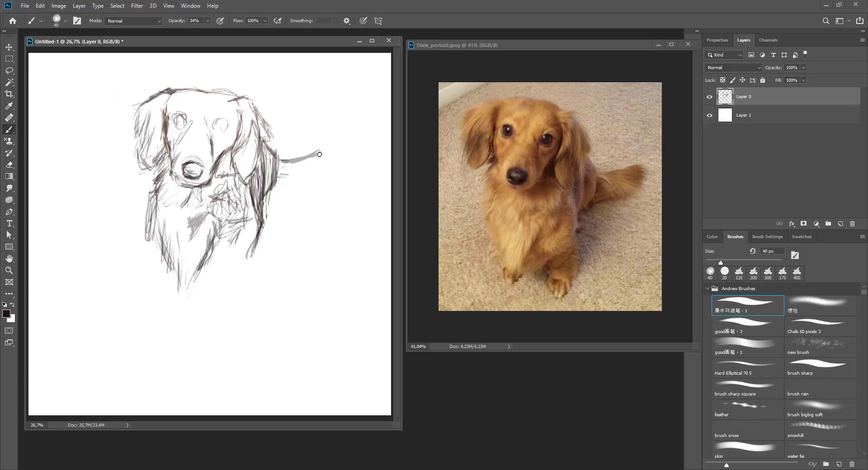
mouse_move(277, 174)
left_mouse_down()
mouse_move(339, 154)
mouse_move(277, 181)
left_mouse_up()
mouse_move(289, 167)
left_mouse_down()
mouse_move(275, 184)
mouse_move(246, 272)
mouse_move(251, 300)
mouse_move(203, 289)
mouse_move(178, 299)
left_mouse_up()
Sketch the front legs and paws and darken the left side of the body
left_click_drag(171, 213, 169, 262)
left_click_drag(168, 113, 172, 255)
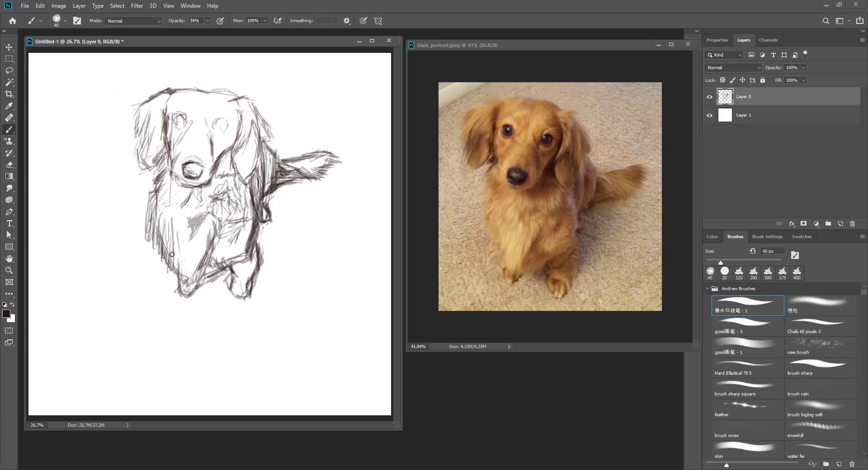
left_click_drag(164, 103, 151, 199)
mouse_move(178, 271)
left_mouse_down()
mouse_move(212, 253)
mouse_move(232, 281)
left_mouse_up()
left_click_drag(226, 269, 248, 299)
Erase a stray mark, darken the chest, and line the snout and nose bridge
key("e")
left_click_drag(257, 267, 250, 233)
key("b")
left_click_drag(188, 235, 215, 208)
left_click_drag(199, 201, 230, 176)
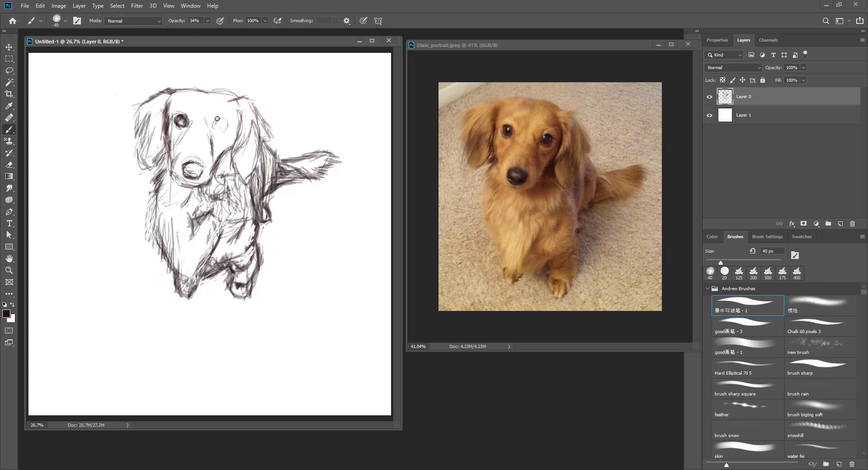
left_click_drag(175, 178, 209, 126)
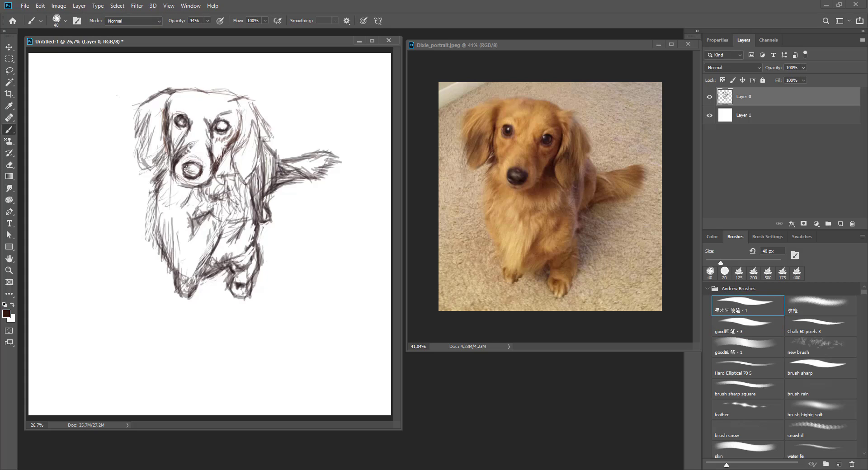
Paint brown strokes down the face's right side and along the right ear
mouse_move(244, 102)
left_mouse_down()
mouse_move(233, 141)
mouse_move(257, 145)
mouse_move(258, 199)
left_mouse_up()
left_click_drag(260, 163, 253, 224)
left_click(568, 199, "alt")
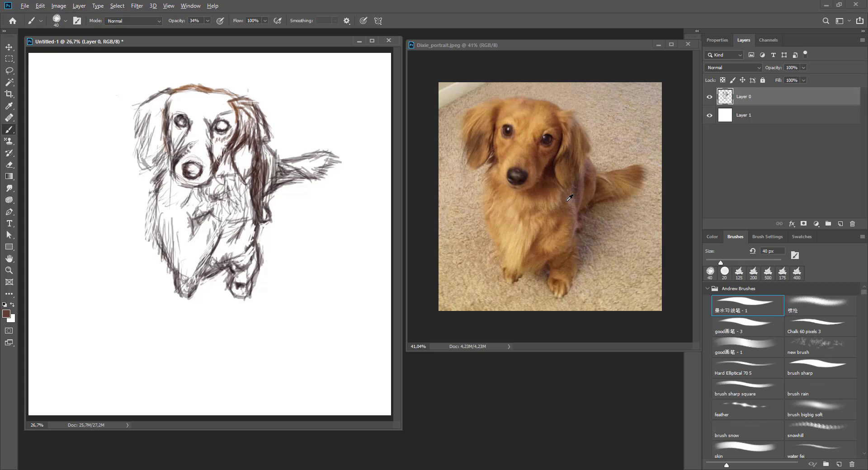
With a 60 px brush, paint light brown over the head and left ear, tan on the chest
key("bracketright")
key("bracketright")
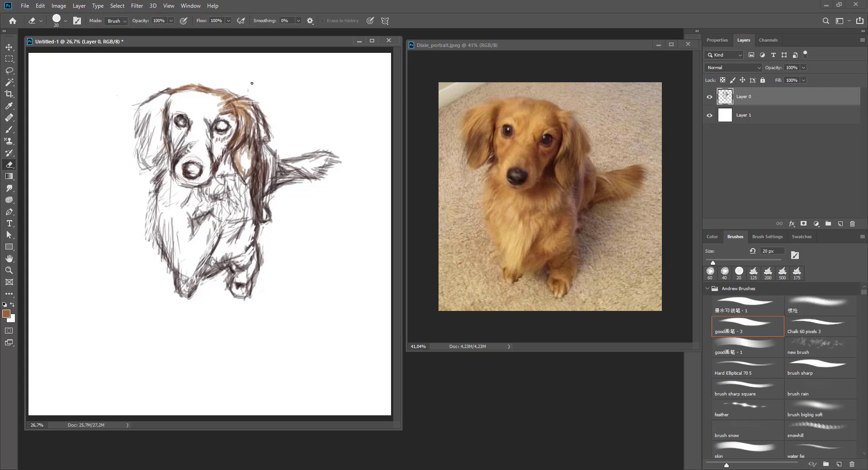
mouse_move(226, 91)
left_mouse_down()
mouse_move(181, 93)
mouse_move(161, 131)
left_mouse_up()
left_click(493, 120, "alt")
mouse_move(171, 100)
left_mouse_down()
mouse_move(135, 126)
mouse_move(143, 156)
left_mouse_up()
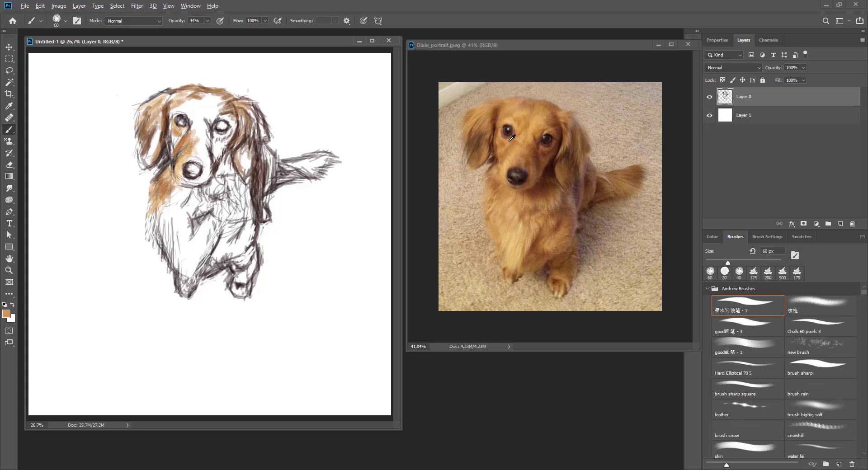
left_click_drag(151, 222, 190, 271)
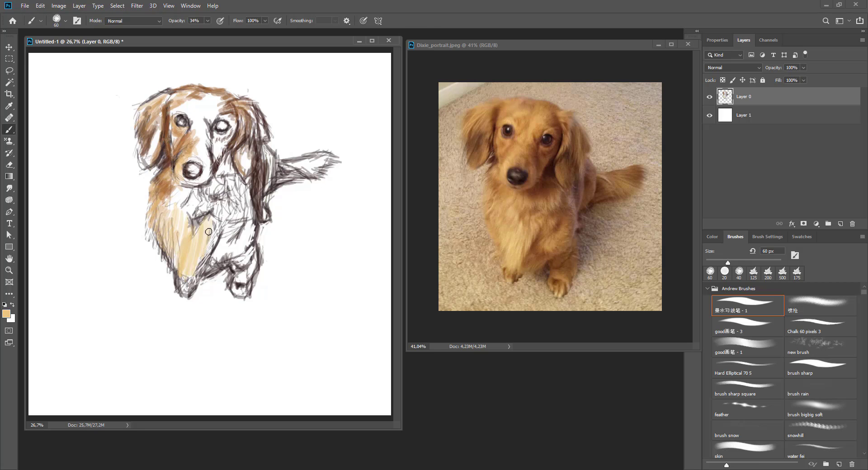
Enlarge Layer 0 with Free Transform and add a small stroke near the brow
key("ctrl+t")
left_click_drag(343, 344, 366, 370)
key("Return")
mouse_move(158, 185)
left_mouse_down()
mouse_move(163, 151)
mouse_move(143, 165)
left_mouse_up()
scroll(550, 196, "up", 5)
key("bracketleft")
key("bracketleft")
key("bracketleft")
scroll(310, 136, "up", 3)
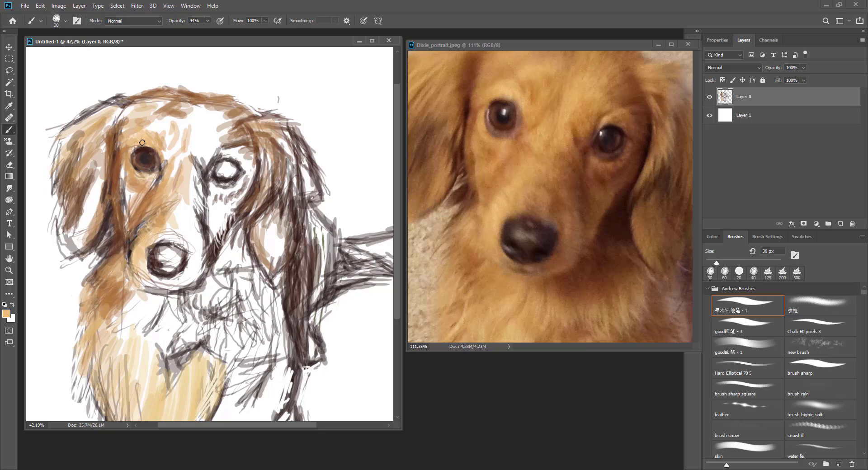
Paint brown over the forehead and left ear at 80 px, then tan between the eyes
mouse_move(142, 142)
left_mouse_down()
mouse_move(127, 115)
mouse_move(106, 131)
mouse_move(91, 167)
left_mouse_up()
key("bracketright")
key("bracketright")
key("bracketright")
mouse_move(72, 132)
left_mouse_down()
mouse_move(130, 111)
mouse_move(72, 136)
left_mouse_up()
left_click(597, 107, "alt")
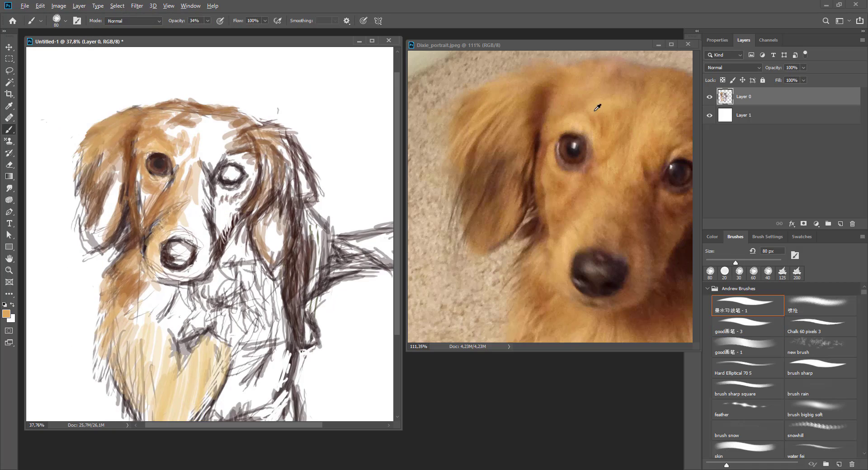
mouse_move(156, 135)
left_mouse_down()
mouse_move(203, 113)
mouse_move(181, 181)
left_mouse_up()
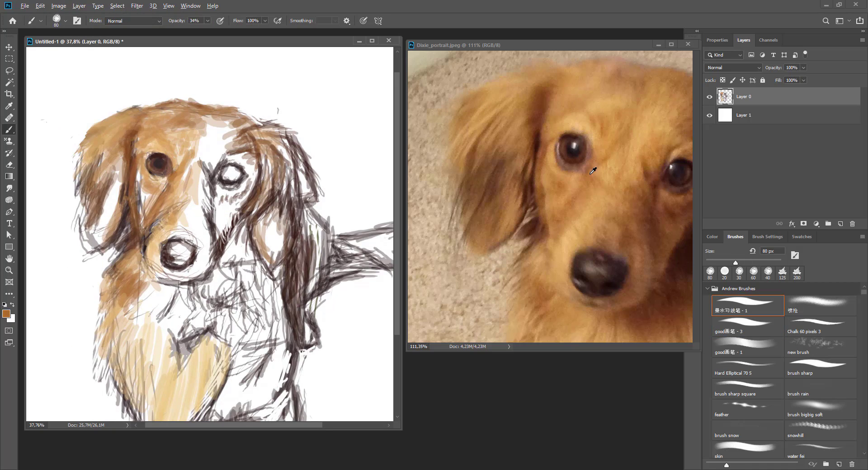
key("period")
key("period")
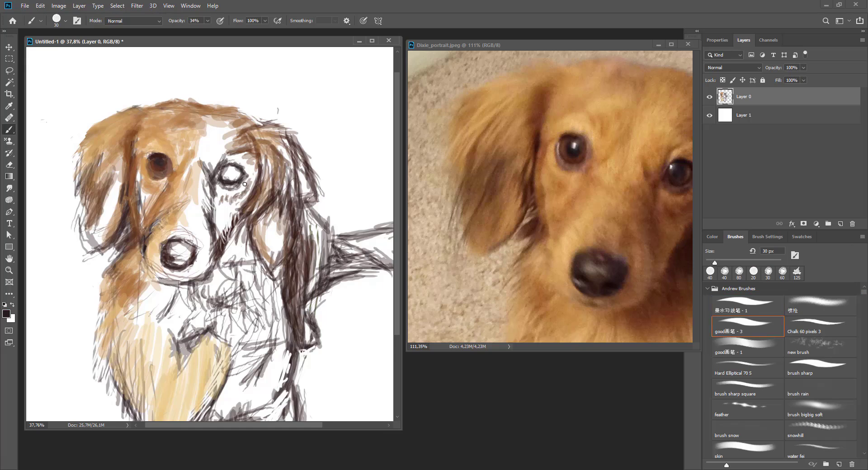
scroll(202, 172, "up", 5)
Paint tan along the left cheek and choose a reddish-brown colour
key("F6")
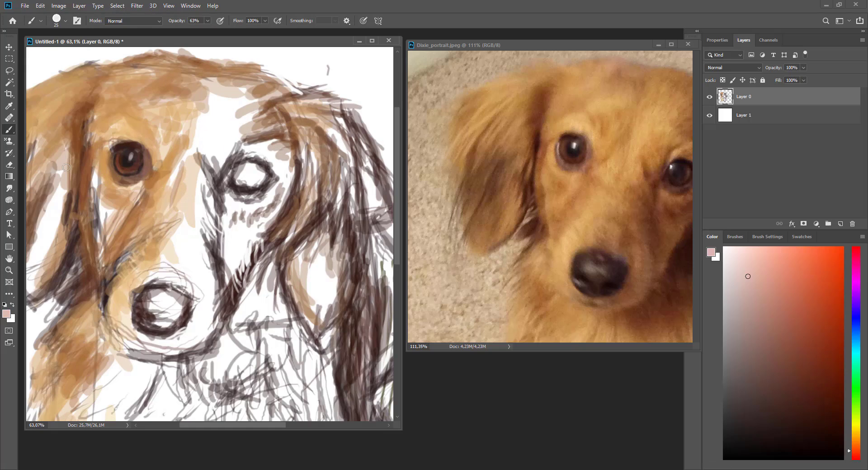
left_click(117, 157, "alt")
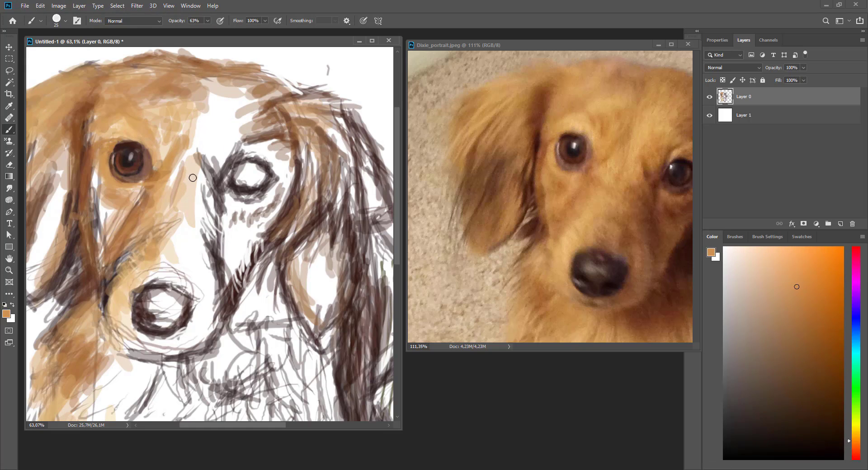
mouse_move(118, 192)
left_mouse_down()
mouse_move(128, 230)
mouse_move(98, 180)
mouse_move(100, 143)
mouse_move(94, 226)
mouse_move(100, 105)
left_mouse_up()
left_click(94, 208, "alt")
left_click(90, 165, "alt")
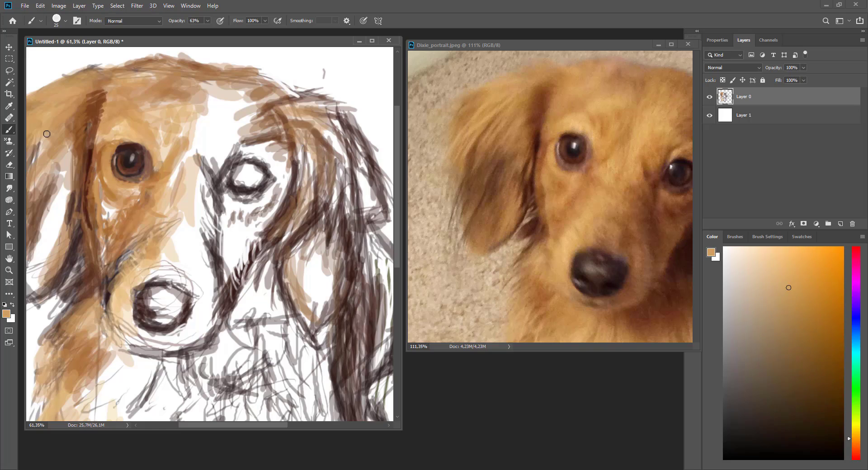
Sample tans from the photo and paint darker strokes along the left ear
left_click_drag(135, 217, 271, 212)
left_click(479, 135, "alt")
left_click(492, 114, "alt")
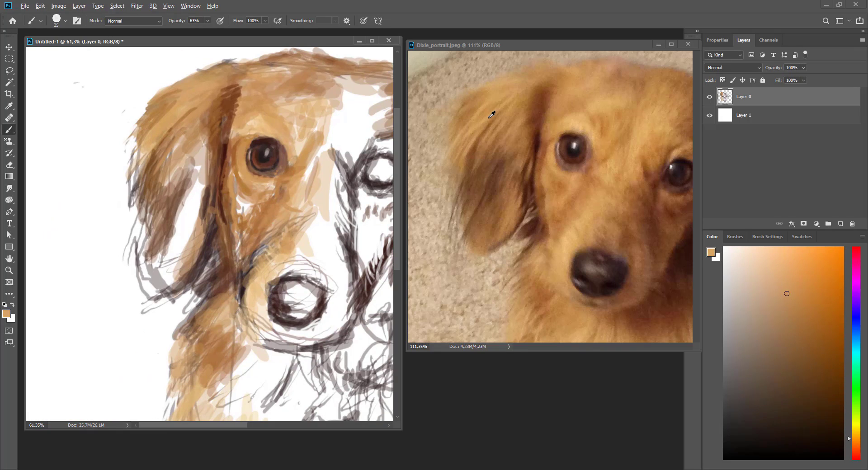
left_click_drag(144, 157, 135, 235)
left_click_drag(154, 172, 176, 230)
left_click_drag(167, 190, 194, 280)
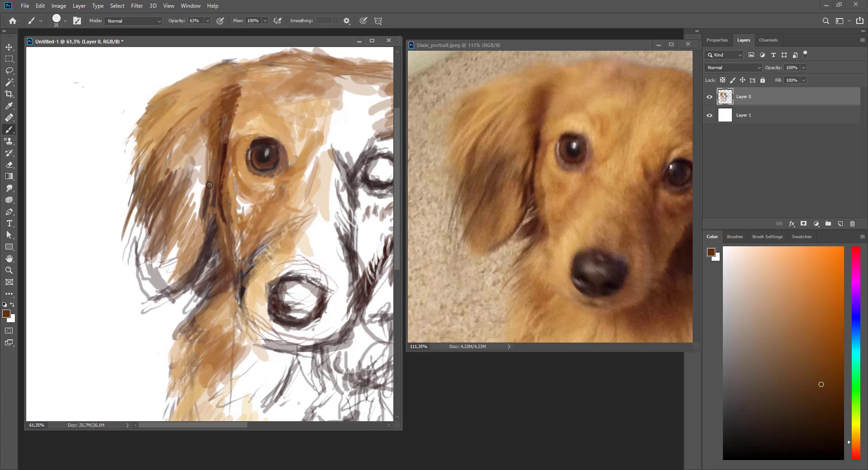
Pick an orange-brown and paint brown strokes down the left ear
left_click(217, 206, "alt")
left_click(222, 221, "alt")
left_click(207, 145, "alt")
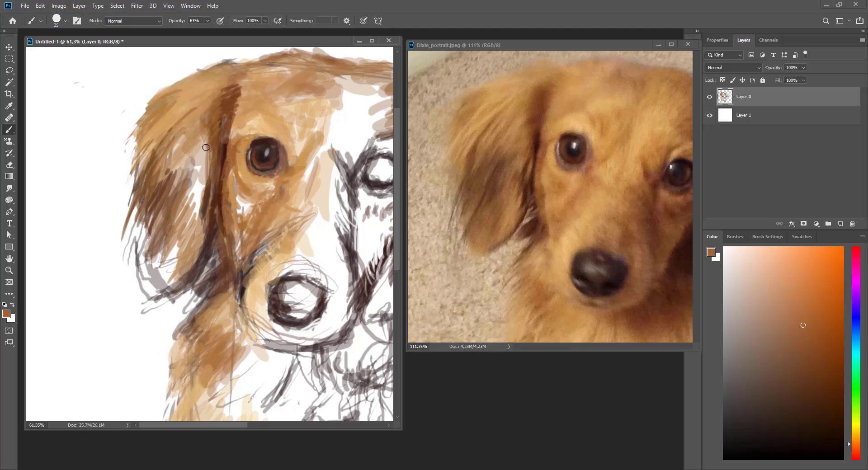
left_click(555, 106, "alt")
left_click(230, 96, "alt")
left_click_drag(158, 113, 176, 163)
mouse_move(198, 136)
left_mouse_down()
mouse_move(204, 198)
mouse_move(187, 171)
mouse_move(201, 228)
mouse_move(172, 290)
left_mouse_up()
Add lighter brown to the left ear and soften its outer edge
left_click(209, 238, "alt")
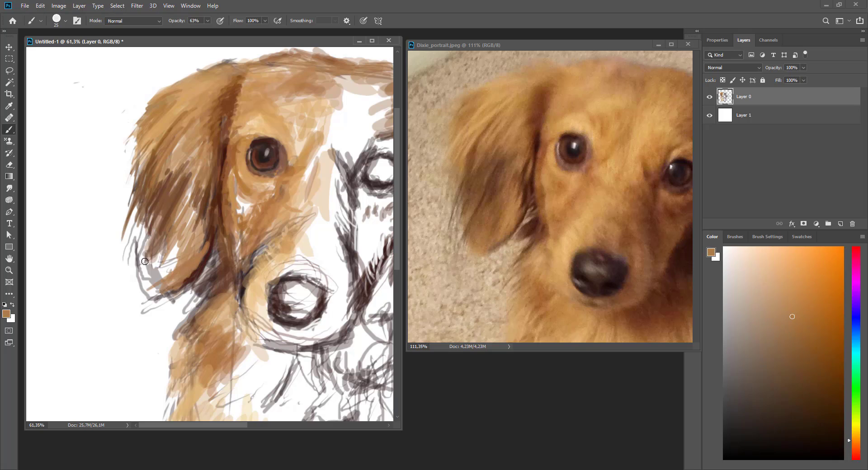
left_click_drag(176, 239, 154, 289)
key("e")
key("b")
mouse_move(130, 249)
left_mouse_down()
mouse_move(149, 298)
mouse_move(135, 212)
left_mouse_up()
left_click(160, 287, "alt")
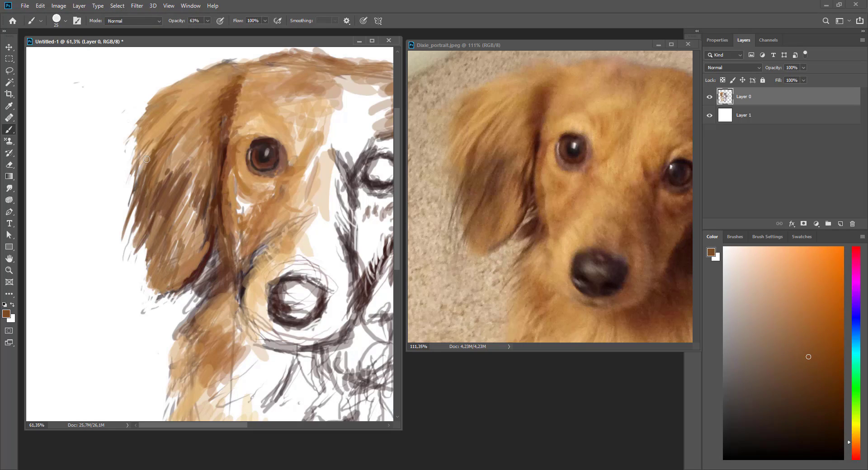
left_click_drag(171, 127, 149, 176)
Sample lighter and dark browns from the reference photo's ear
left_click(493, 161, "alt")
left_click(465, 131, "alt")
left_click(478, 97, "alt")
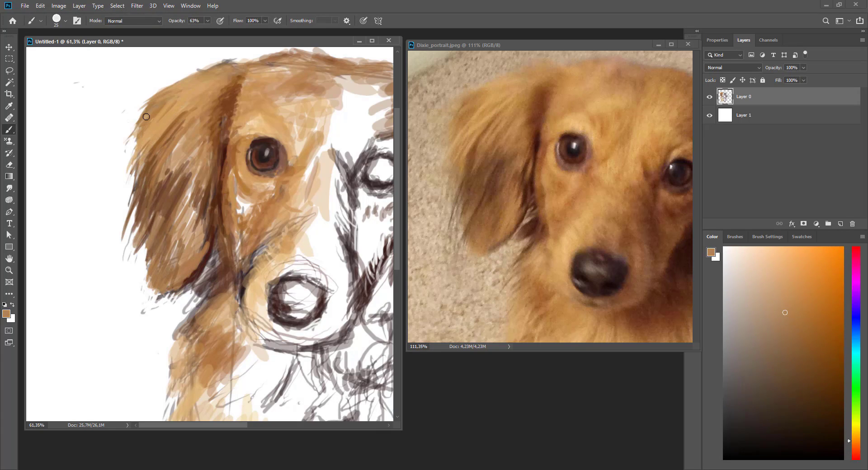
scroll(171, 114, "down", 3)
left_click(484, 162, "alt")
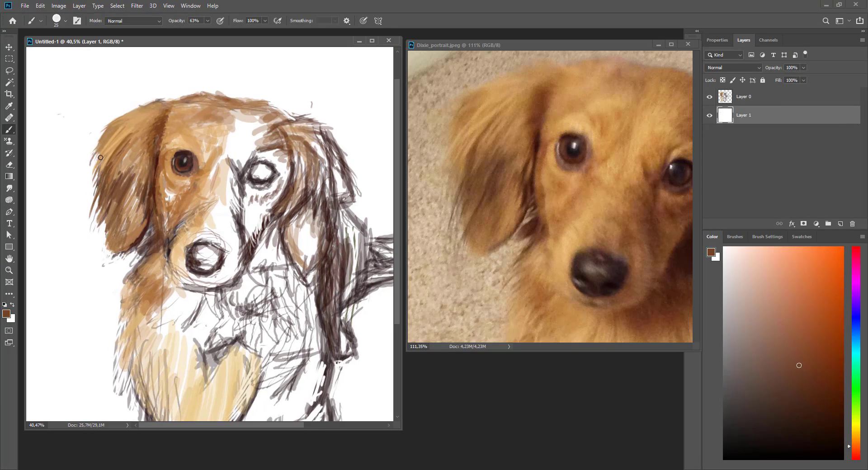
key("e")
key("b")
Try out light tan, brown-tan and saturated orange-brown shades
left_click(123, 118, "alt")
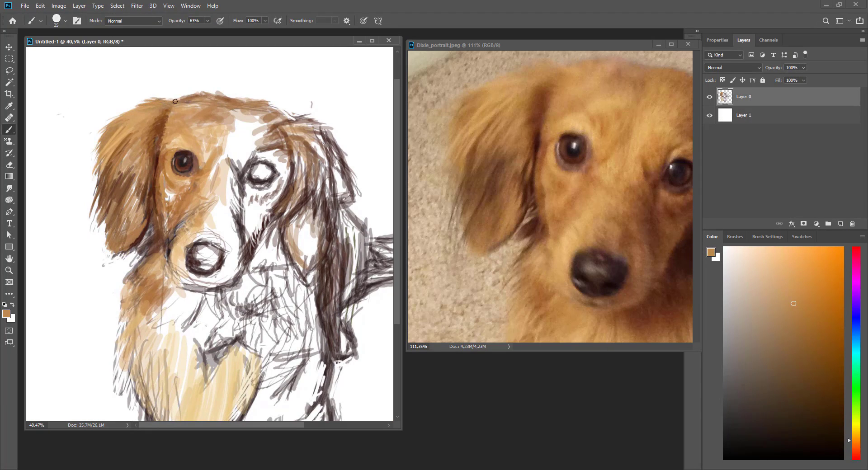
left_click(507, 178, "alt")
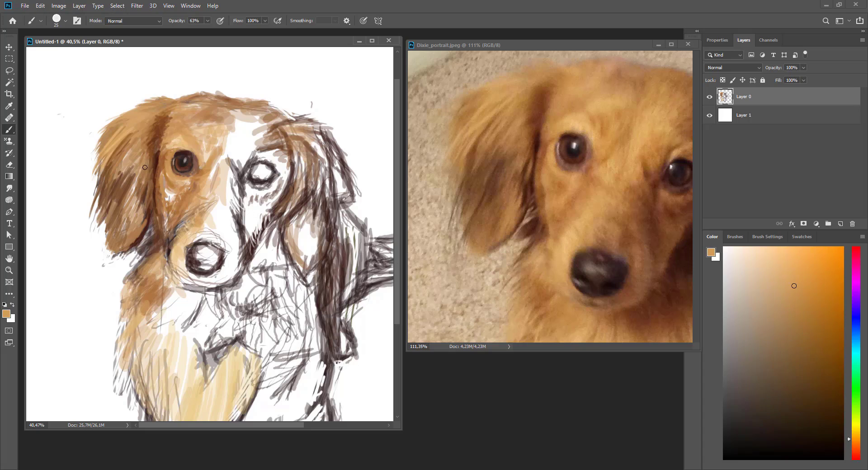
left_click(234, 116, "alt")
left_click(127, 156, "alt")
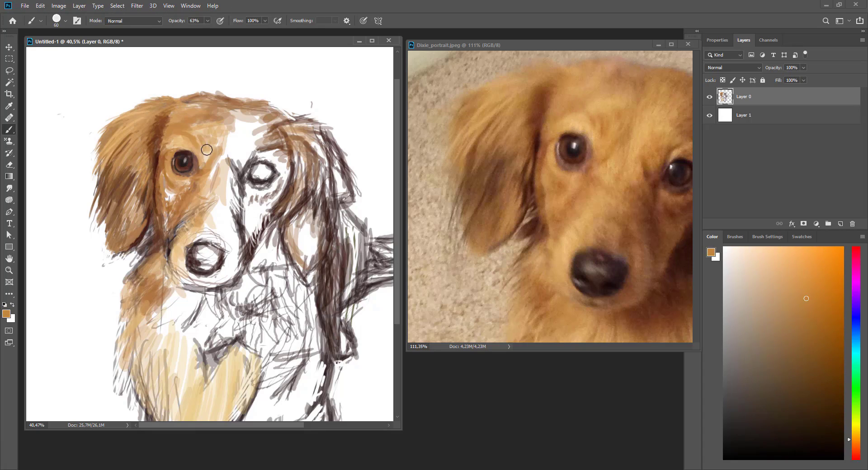
left_click(560, 80, "alt")
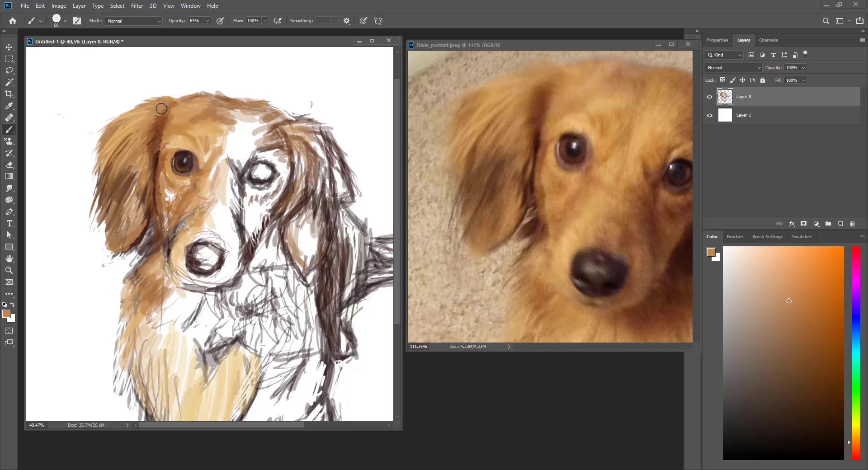
left_click(574, 173, "alt")
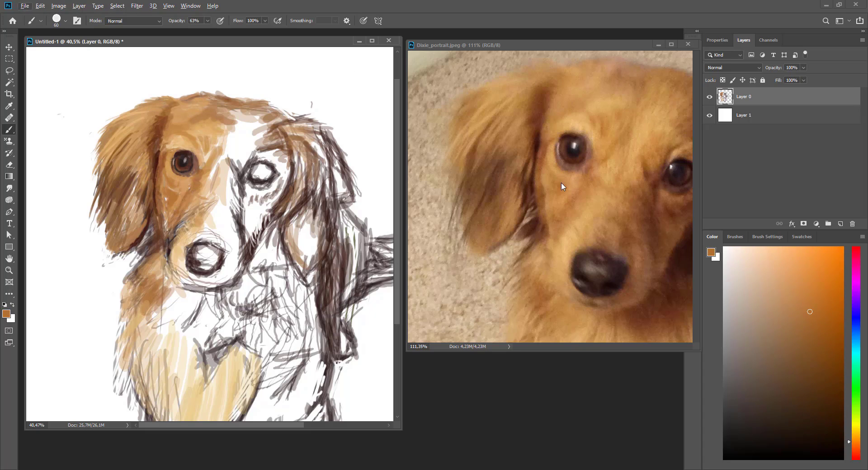
Sample the dark eye colours and shrink the brush for eye detail
left_click(606, 142, "alt")
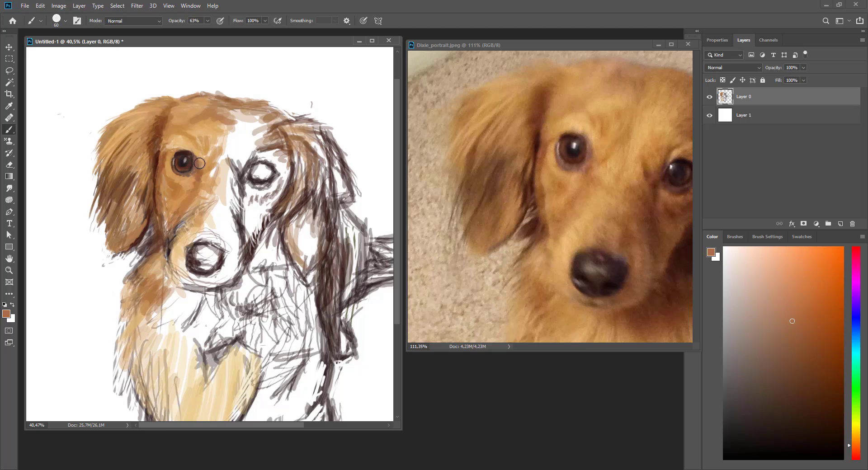
left_click(185, 151, "alt")
left_click(189, 166, "alt")
scroll(185, 154, "up", 3)
key("bracketleft")
key("bracketleft")
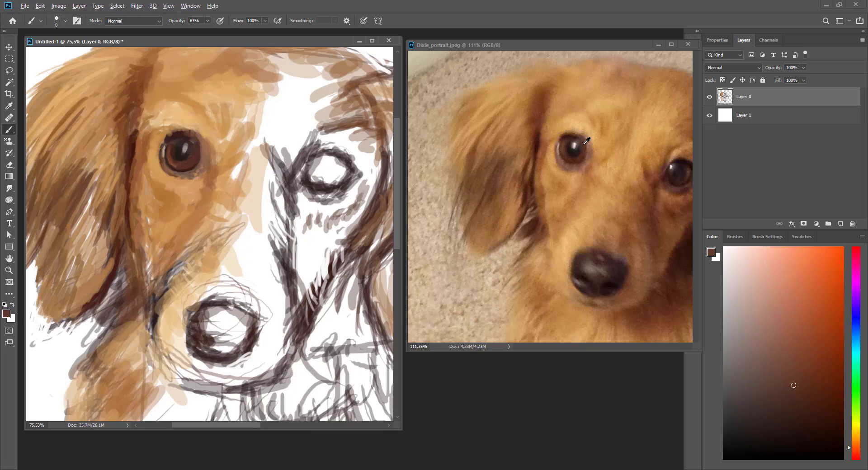
left_click(186, 148, "alt")
Dab lighter and tan colour around the eye, then enlarge the brush
left_click(192, 158, "alt")
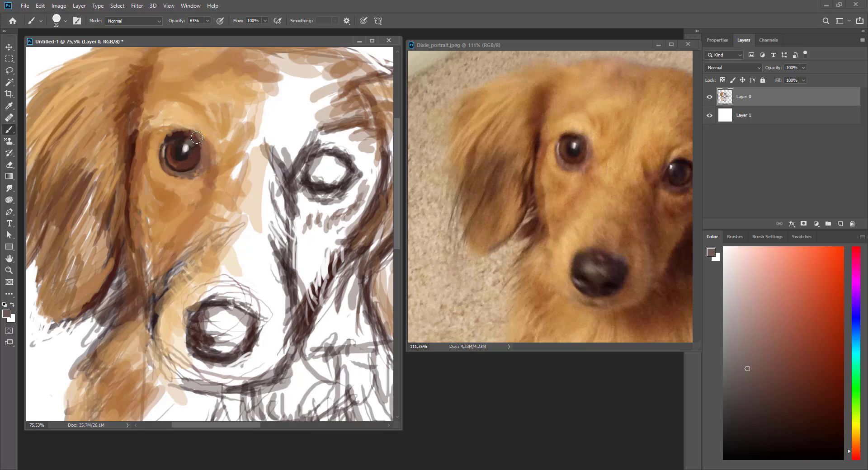
left_click(175, 157, "alt")
left_click(224, 147, "alt")
scroll(110, 180, "down", 2)
key("bracketright")
key("bracketright")
key("bracketright")
Paint orange-brown fur below and left of the nose using sampled photo colours
scroll(110, 180, "down", 2)
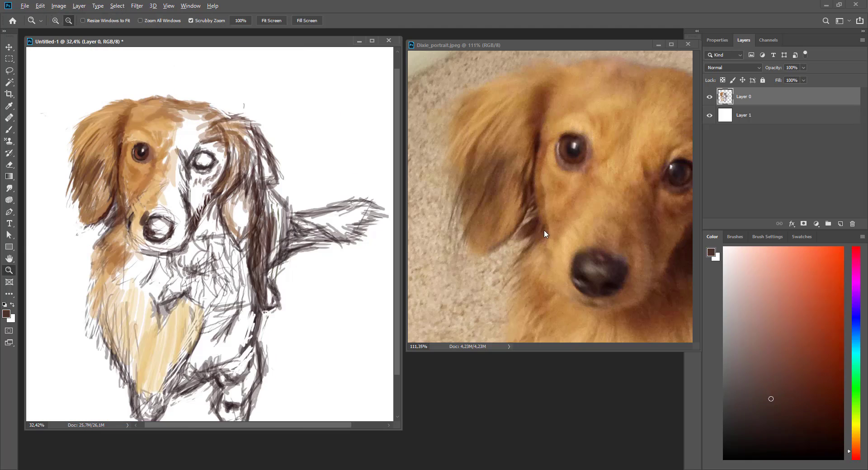
left_click(119, 221, "alt")
left_click(138, 217, "alt")
left_click(150, 254, "alt")
left_click(151, 253, "alt")
mouse_move(122, 235)
left_mouse_down()
mouse_move(158, 265)
mouse_move(151, 246)
mouse_move(100, 281)
left_mouse_up()
left_click(123, 242, "alt")
Paint orange and tan fur on the left chest and the dog's left side
left_click_drag(521, 278, 495, 204)
left_click_drag(578, 316, 519, 257)
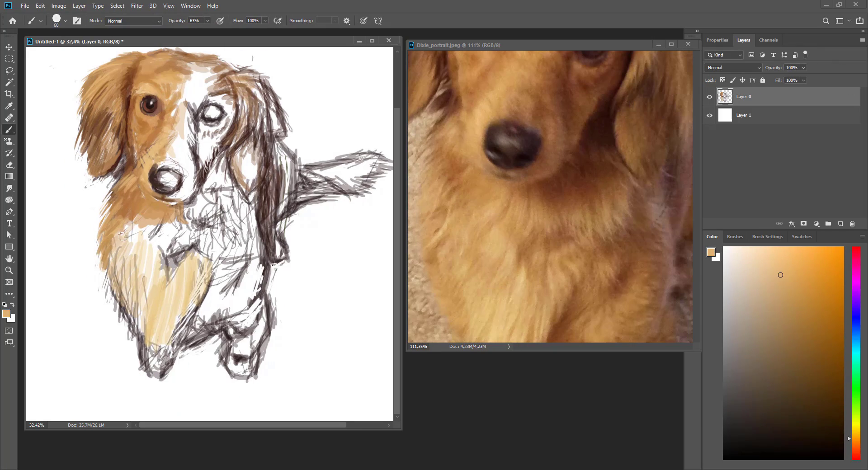
left_click(524, 275, "alt")
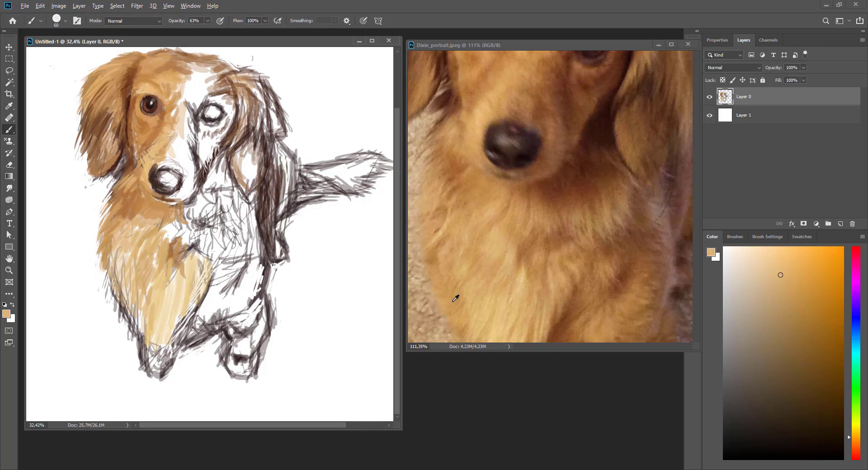
mouse_move(140, 253)
left_mouse_down()
mouse_move(131, 330)
mouse_move(106, 294)
left_mouse_up()
left_click_drag(118, 217, 149, 248)
left_click(522, 319, "alt")
left_click_drag(522, 319, 522, 254)
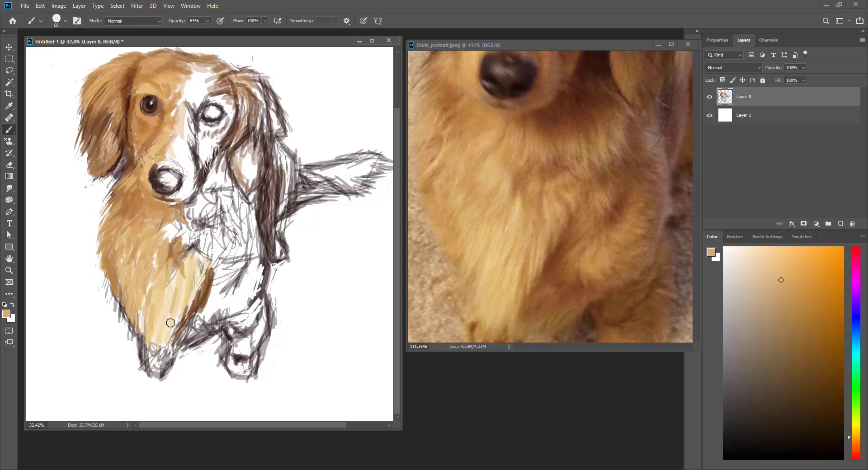
Cover the chest with broad darker brown strokes using a larger brush
left_click_drag(155, 271, 167, 348)
left_click(471, 277, "alt")
scroll(190, 280, "down", 2)
left_click_drag(181, 271, 217, 298)
key("bracketright")
left_click_drag(190, 253, 217, 266)
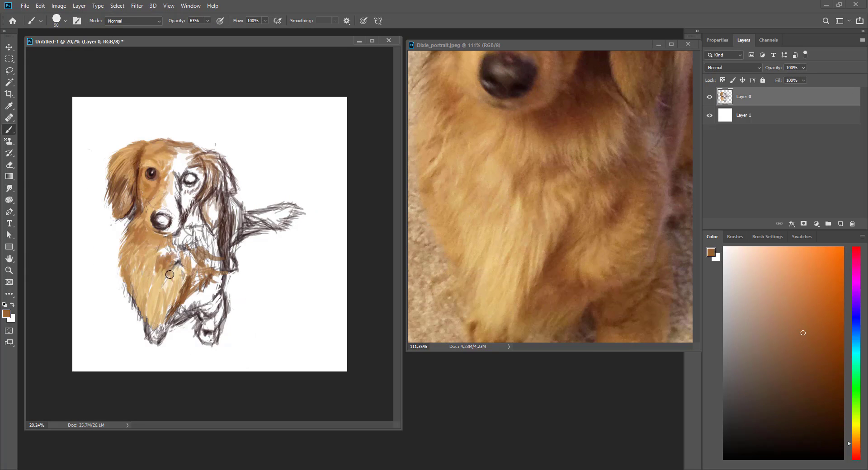
Sample lighter tans and a dark brown, and reposition the reference photo view
left_click(182, 245, "alt")
left_click(174, 242, "alt")
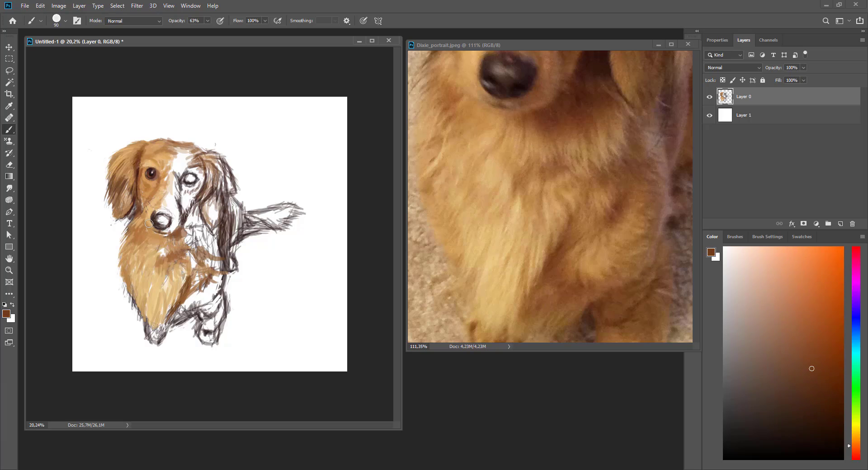
left_click(164, 238, "alt")
left_click_drag(510, 203, 510, 256)
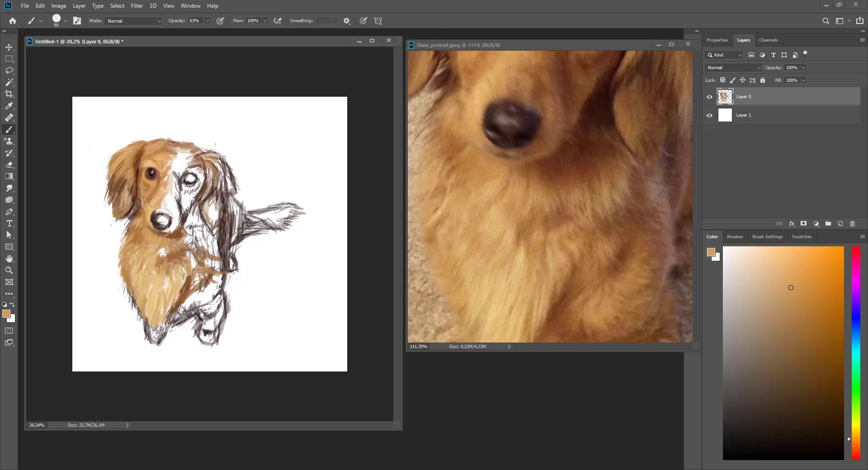
left_click(161, 201, "alt")
scroll(135, 222, "up", 3)
left_click_drag(405, 97, 465, 110)
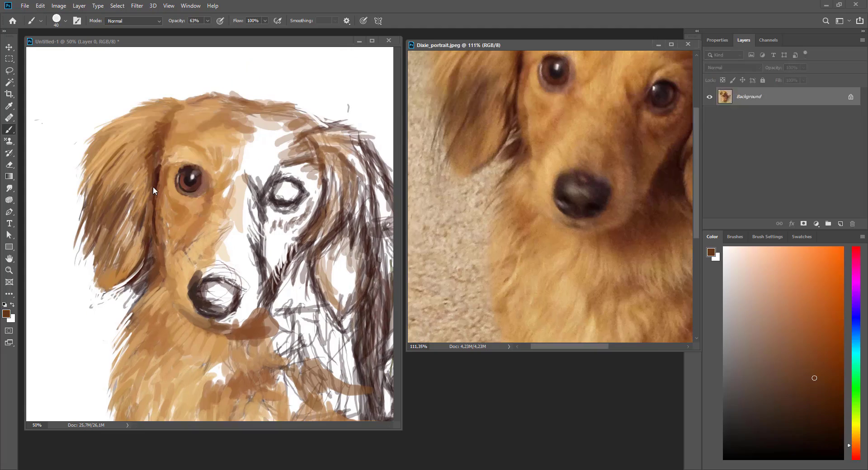
Paint the left ear with darker brown strokes, then add lighter strokes sampled from the photo
left_click(154, 208)
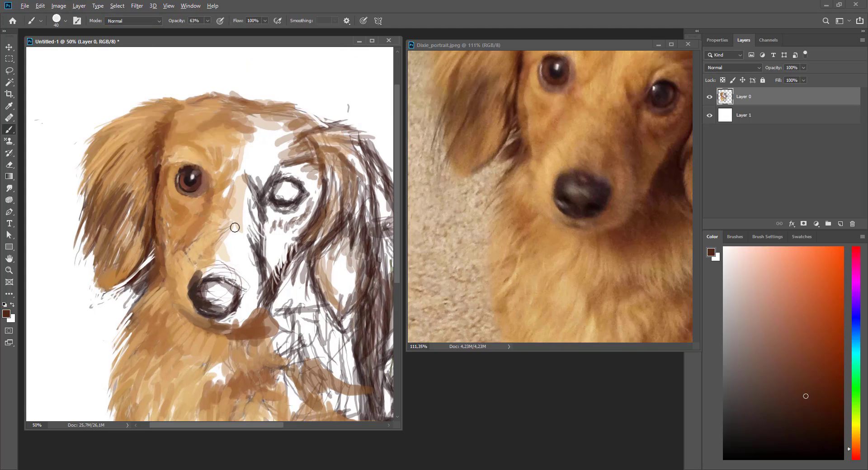
left_click(172, 235, "alt")
left_click_drag(119, 240, 113, 274)
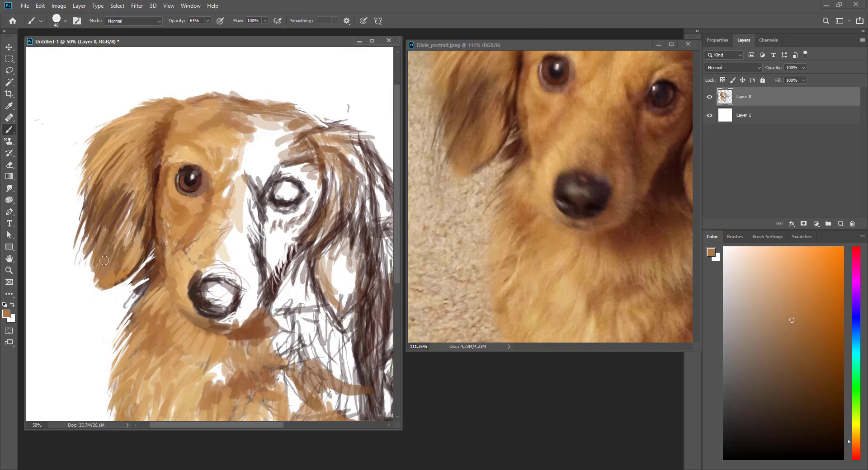
left_click(90, 246, "alt")
left_click_drag(119, 206, 98, 241)
mouse_move(81, 204)
left_mouse_down()
mouse_move(86, 249)
mouse_move(109, 280)
left_mouse_up()
left_click(104, 253, "alt")
left_click_drag(588, 190, 576, 233)
Save the painting as Dog.psd, accepting the format options
left_click(127, 148)
key("ctrl+shift+s")
type("Dog")
key("Return")
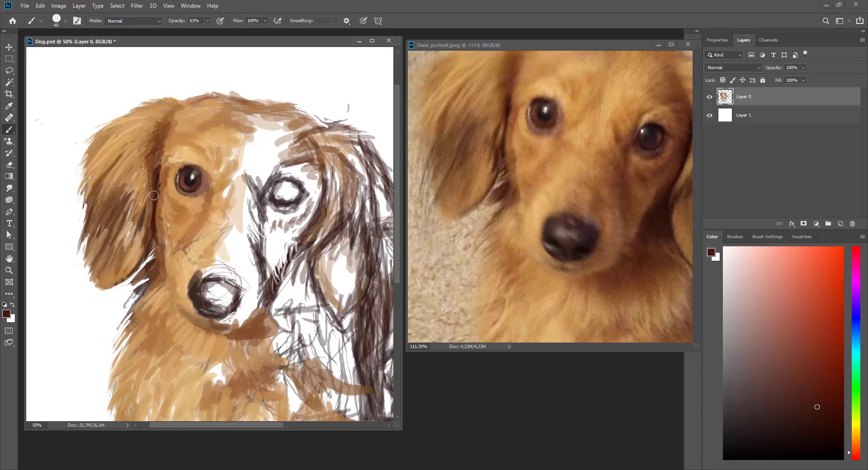
left_click(155, 194, "alt")
left_click(156, 240, "alt")
Add more left-ear strokes and paint dark brown between the eye and nose
left_click(500, 149, "alt")
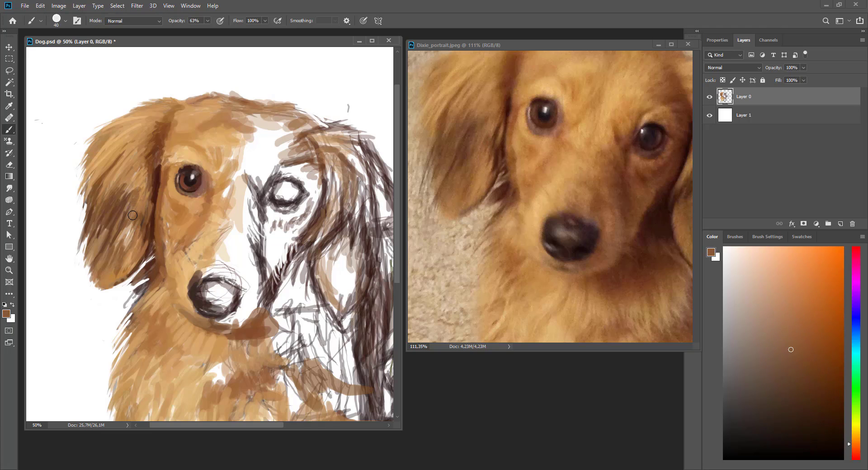
left_click_drag(133, 215, 109, 285)
key("e")
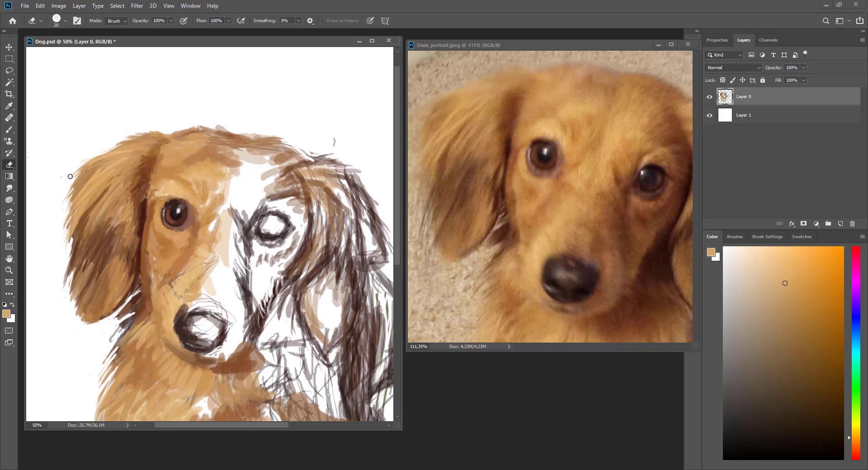
left_click_drag(161, 147, 135, 190)
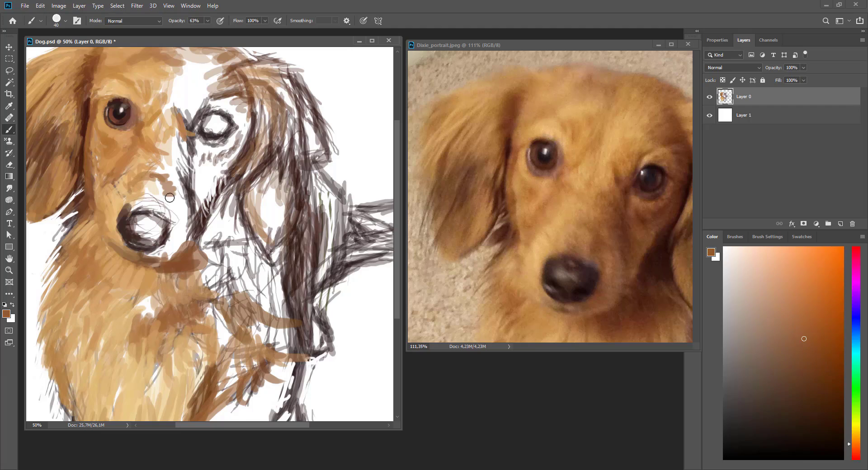
left_click(190, 172, "alt")
mouse_move(204, 149)
left_mouse_down()
mouse_move(181, 244)
mouse_move(148, 219)
mouse_move(176, 226)
left_mouse_up()
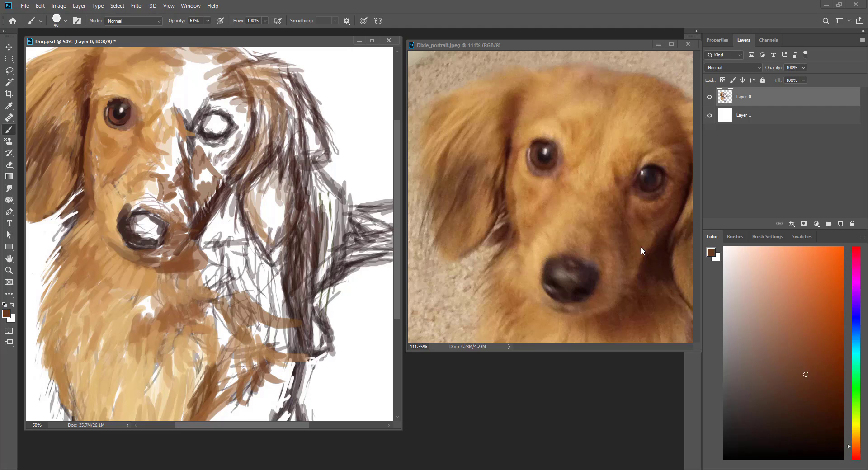
Paint the nose near-black dark brown with a tan highlight
left_click(571, 229, "alt")
mouse_move(122, 207)
left_mouse_down()
mouse_move(158, 212)
mouse_move(136, 221)
mouse_move(154, 219)
mouse_move(136, 238)
left_mouse_up()
left_click(144, 213, "alt")
left_click(131, 226, "alt")
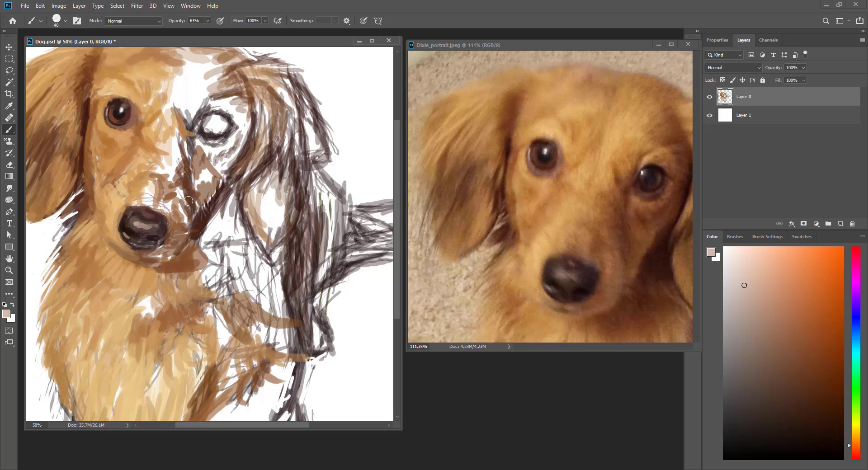
left_click(127, 217, "alt")
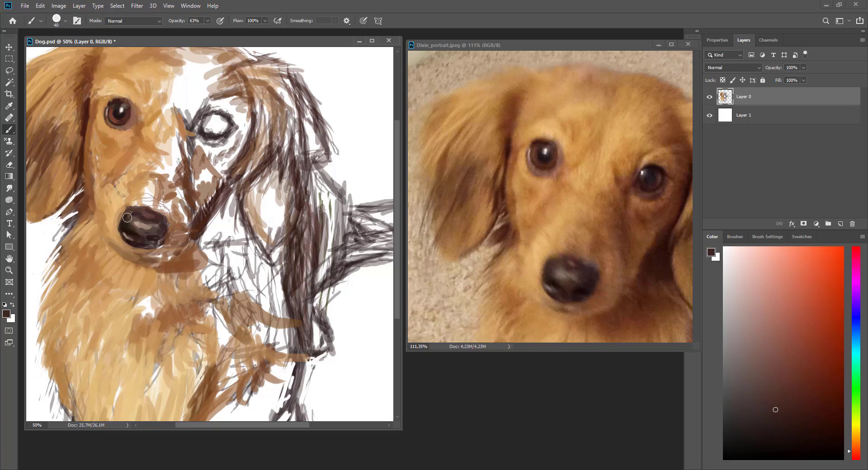
left_click(114, 207, "alt")
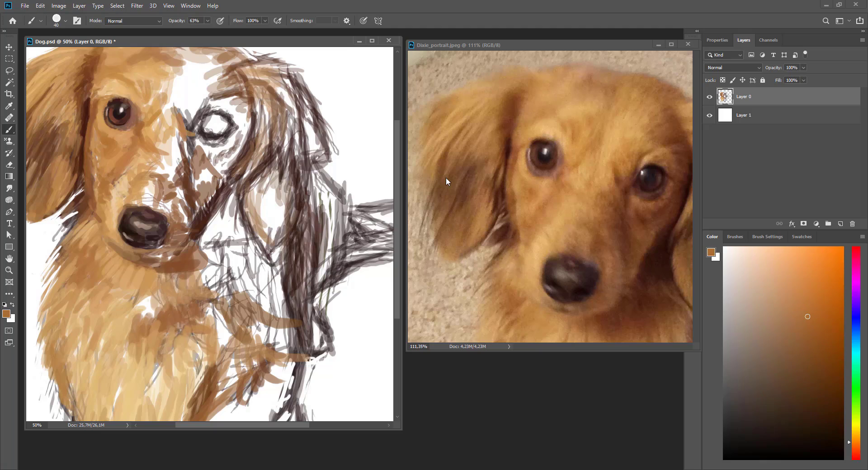
left_click(517, 267, "alt")
scroll(267, 258, "down", 2)
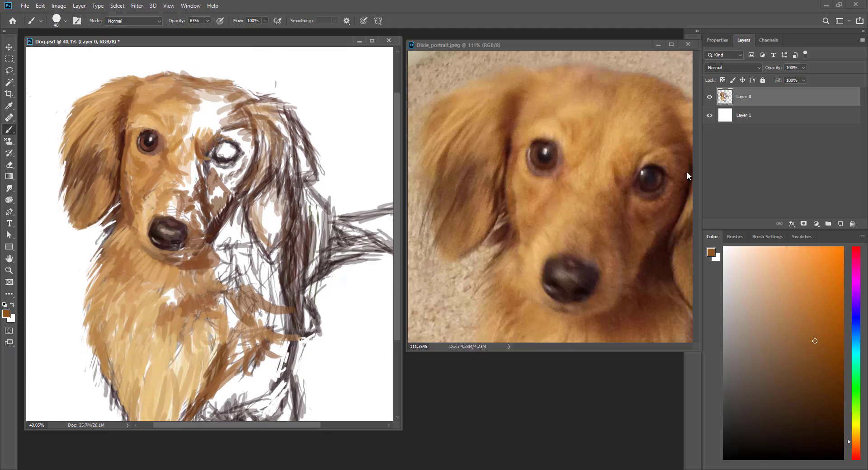
Darken the dog's right eye and dab reddish-brown shading around it
left_click(226, 145, "alt")
mouse_move(228, 150)
left_mouse_down()
mouse_move(221, 156)
mouse_move(235, 113)
mouse_move(215, 140)
left_mouse_up()
left_click(227, 166, "alt")
left_click(228, 136, "alt")
left_click(664, 171, "alt")
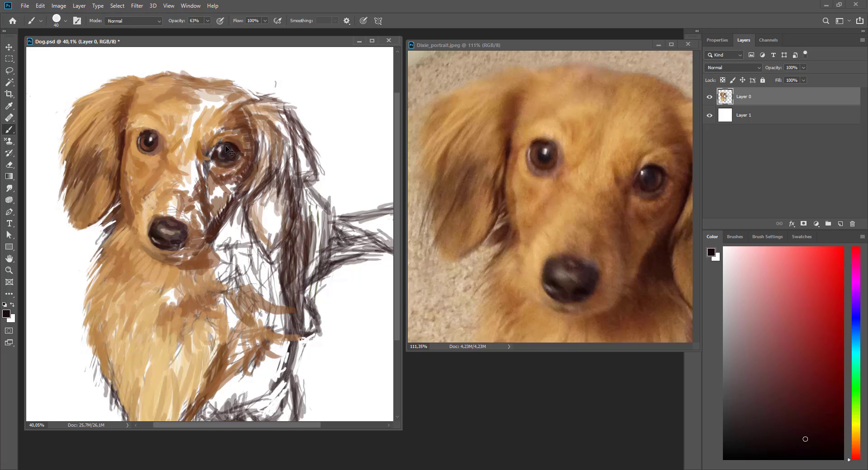
left_click(210, 152, "alt")
Paint light tan over the white forehead
left_click(214, 145, "alt")
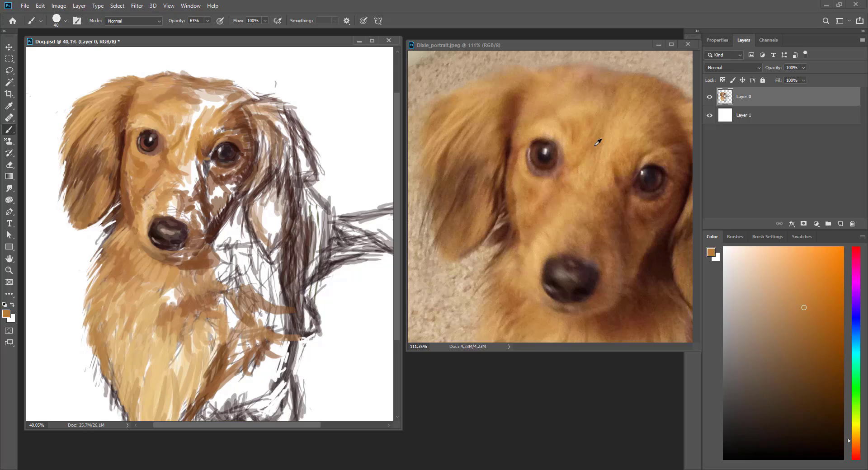
left_click(593, 108, "alt")
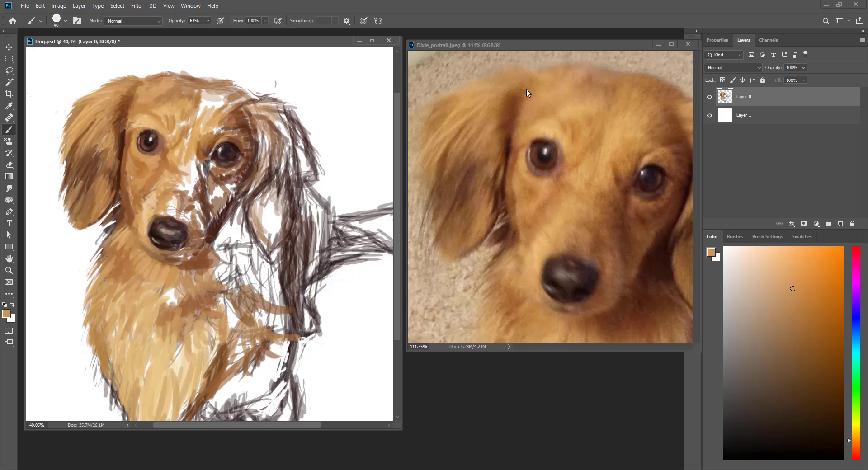
left_click(569, 67, "alt")
mouse_move(199, 88)
left_mouse_down()
mouse_move(226, 119)
mouse_move(242, 109)
left_mouse_up()
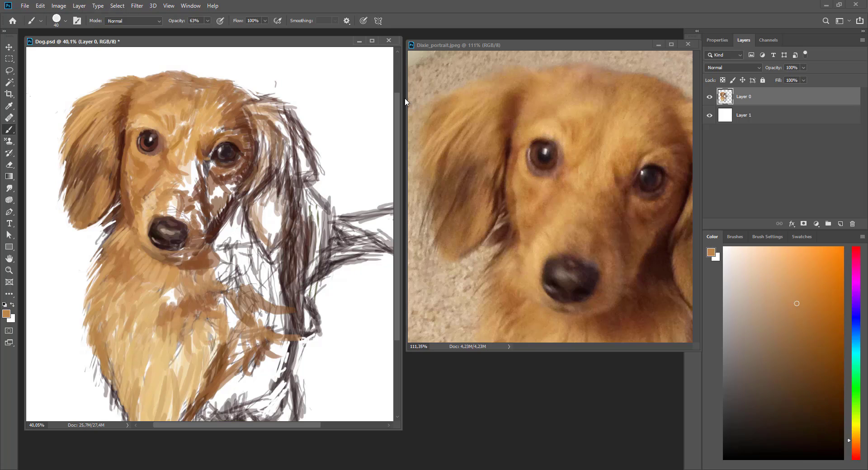
Paint dark and lighter brown strokes beside the right eye, sampled from the photo
left_click(619, 181, "alt")
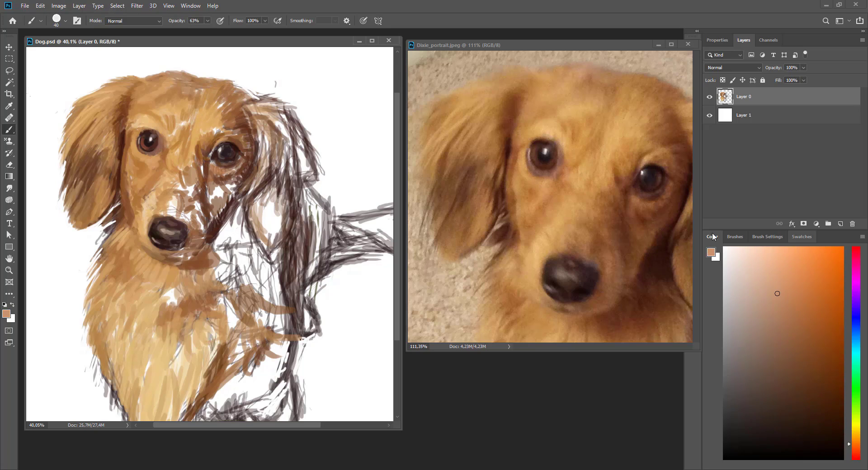
left_click(650, 193, "alt")
left_click(635, 189, "alt")
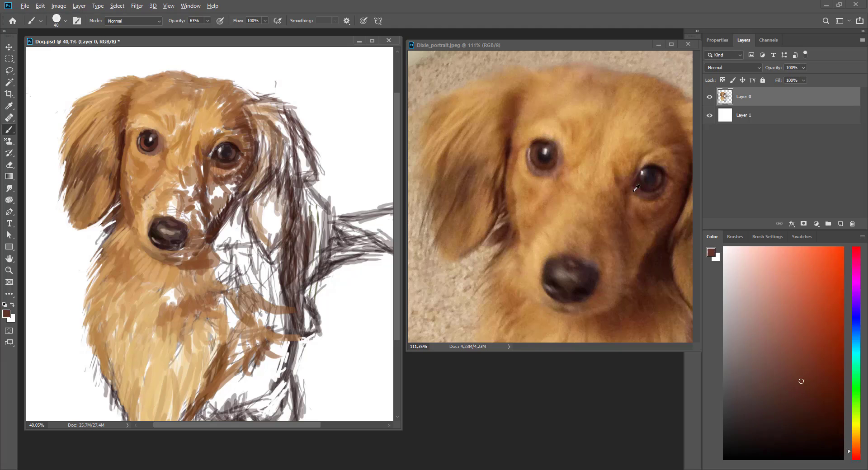
left_click(663, 222, "alt")
left_click_drag(237, 180, 204, 183)
left_click(637, 252, "alt")
Paint brown hair strokes along the right side and top of the head
left_click_drag(589, 242, 528, 237)
left_click_drag(246, 118, 267, 164)
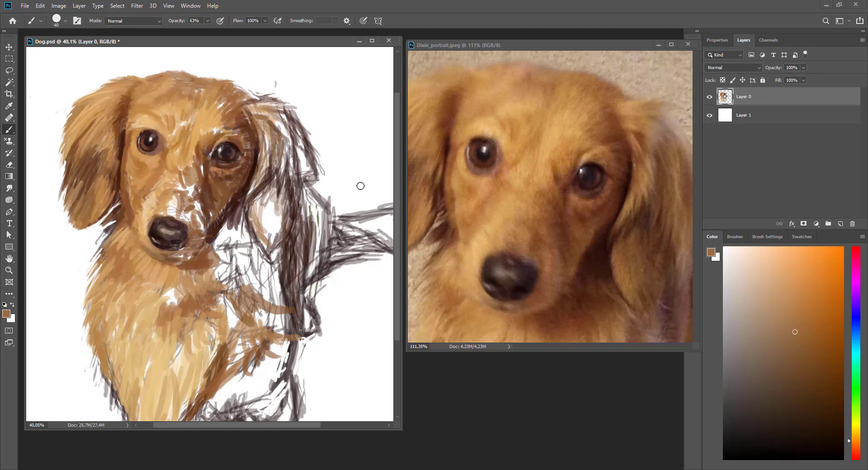
left_click(639, 124, "alt")
mouse_move(240, 109)
left_mouse_down()
mouse_move(284, 91)
mouse_move(310, 193)
left_mouse_up()
left_click(612, 95, "alt")
left_click_drag(266, 131, 283, 192)
left_click_drag(262, 115, 285, 181)
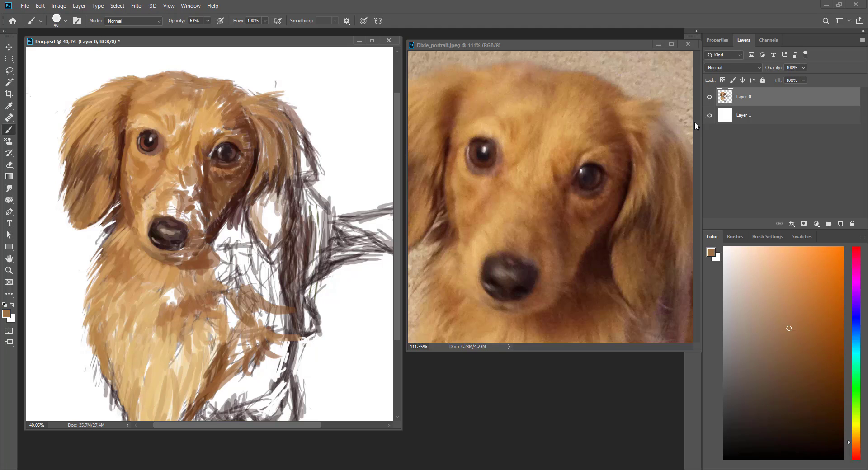
mouse_move(225, 83)
left_mouse_down()
mouse_move(244, 104)
mouse_move(217, 145)
left_mouse_up()
Shade below the right eye and the right cheek with reddish-brown strokes
left_click(550, 144, "alt")
left_click(202, 138, "alt")
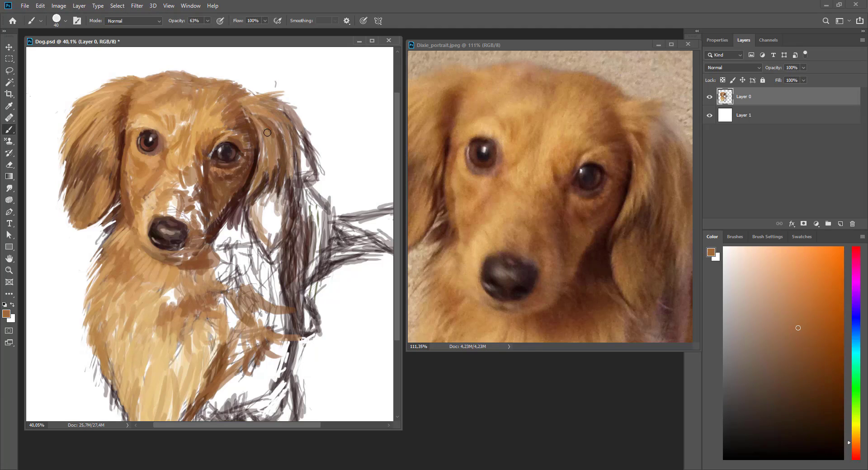
left_click(605, 196, "alt")
left_click(589, 225, "alt")
left_click_drag(223, 210, 201, 219)
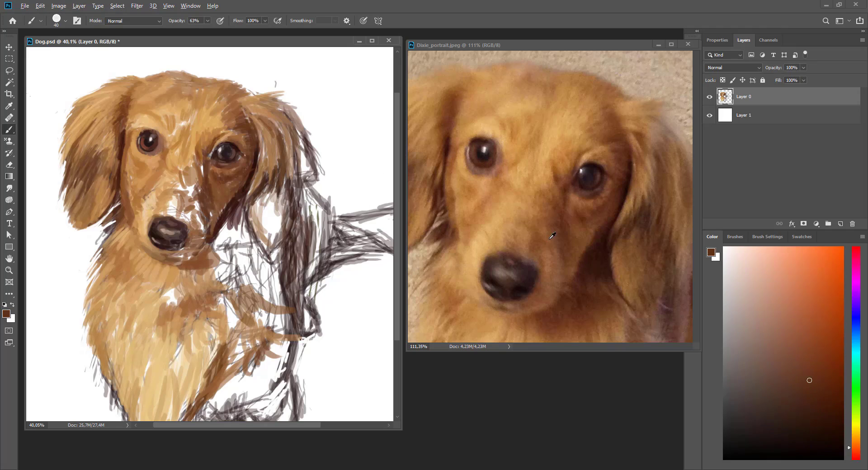
left_click_drag(203, 181, 187, 231)
left_click_drag(194, 201, 179, 235)
With a larger brush, paint dark brown over the right cheek and the ear
left_click(211, 251, "alt")
left_click(175, 273, "alt")
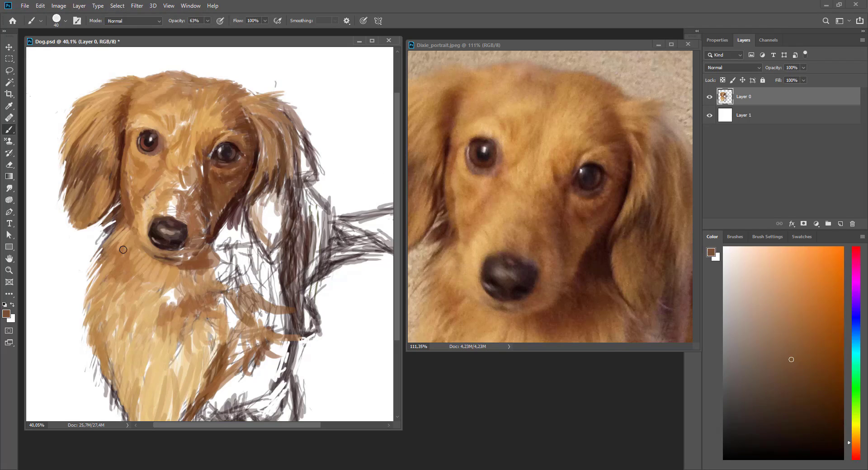
left_click(177, 241, "alt")
left_click(156, 216, "alt")
left_click(171, 214, "alt")
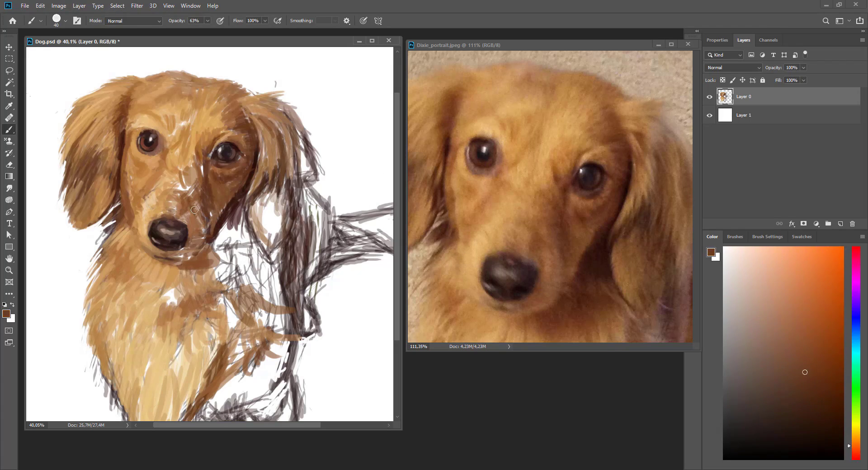
key("bracketright")
key("bracketright")
key("bracketright")
left_click_drag(199, 226, 244, 253)
mouse_move(253, 199)
left_mouse_down()
mouse_move(280, 172)
mouse_move(262, 122)
left_mouse_up()
left_click_drag(650, 132, 562, 116)
Add reddish-brown and lighter strokes across the ear, cheek and chest
left_click(642, 272, "alt")
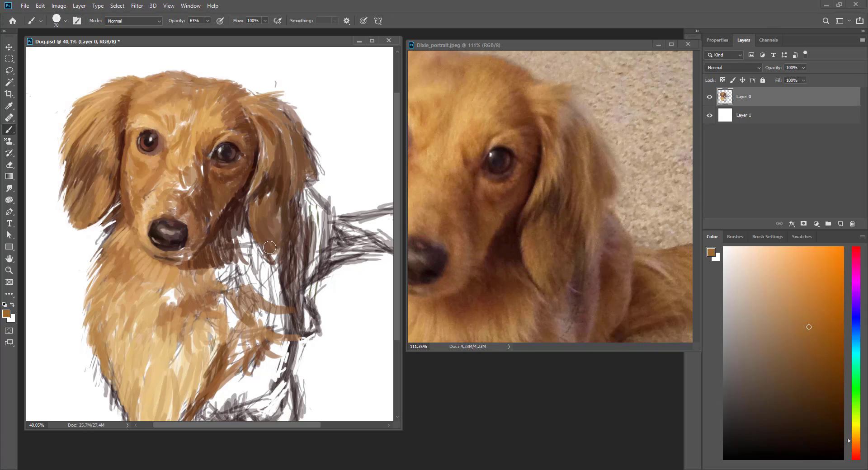
mouse_move(276, 199)
left_mouse_down()
mouse_move(252, 236)
mouse_move(244, 272)
left_mouse_up()
left_click(251, 236, "alt")
mouse_move(262, 231)
left_mouse_down()
mouse_move(221, 289)
mouse_move(208, 275)
left_mouse_up()
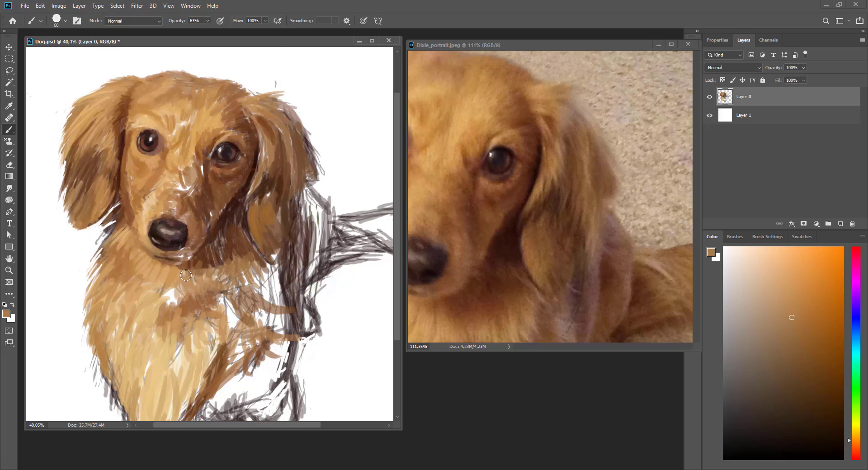
Paint fur strokes near the chin and across the chest, adjusting brush size
key("bracketleft")
scroll(158, 211, "down", 3)
left_click_drag(157, 210, 188, 208)
key("bracketleft")
key("bracketleft")
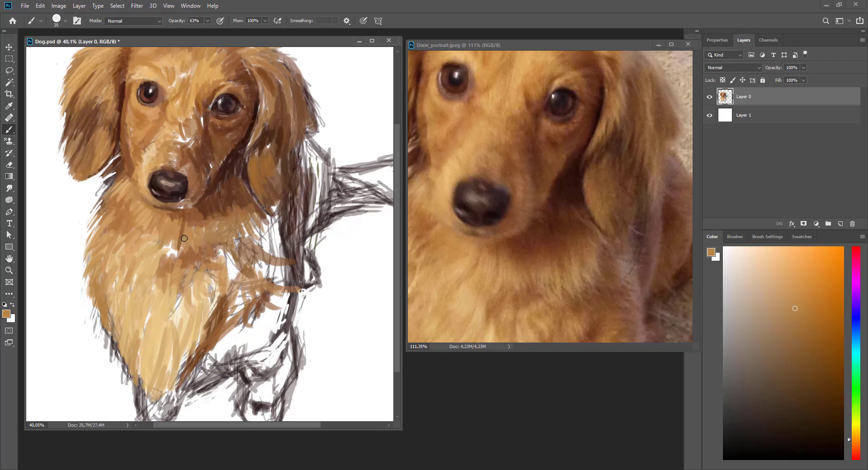
left_click_drag(184, 238, 172, 271)
left_click_drag(543, 203, 552, 140)
key("bracketright")
key("bracketright")
mouse_move(208, 251)
left_mouse_down()
mouse_move(185, 278)
mouse_move(172, 330)
left_mouse_up()
Paint brown along the neck and the ear edge
left_click(509, 267, "alt")
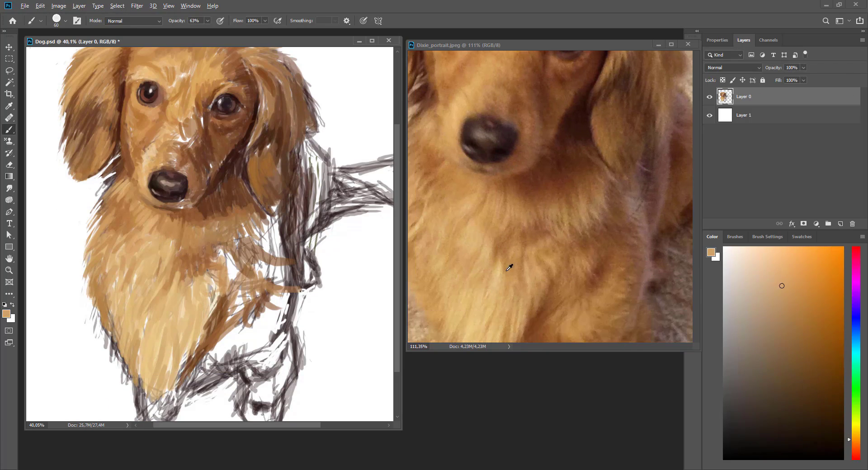
mouse_move(203, 253)
left_mouse_down()
mouse_move(226, 212)
mouse_move(271, 253)
mouse_move(280, 144)
left_mouse_up()
left_click(280, 204, "alt")
left_click_drag(609, 186, 589, 223)
mouse_move(290, 180)
left_mouse_down()
mouse_move(299, 104)
mouse_move(307, 126)
left_mouse_up()
left_click_drag(587, 113, 560, 168)
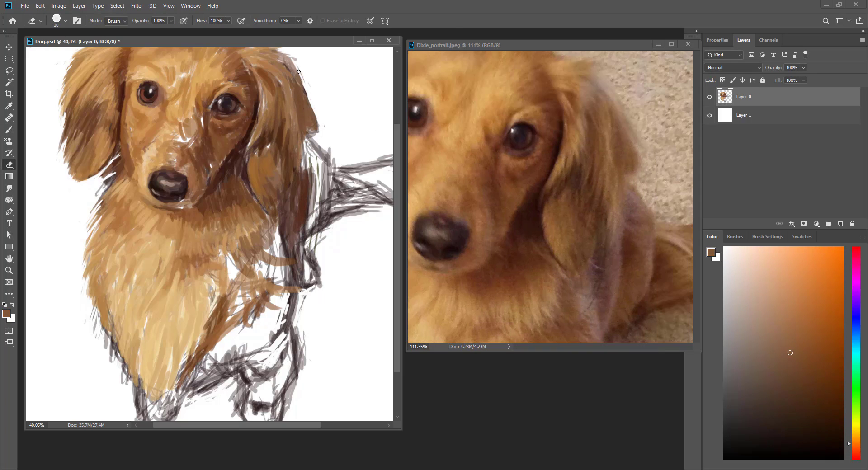
left_click_drag(587, 135, 588, 206)
Darken the ear's right edge with dark brown and add light strokes to the ear
left_click(594, 152, "alt")
left_click(290, 117, "alt")
left_click_drag(294, 63, 280, 91)
left_click_drag(285, 76, 303, 132)
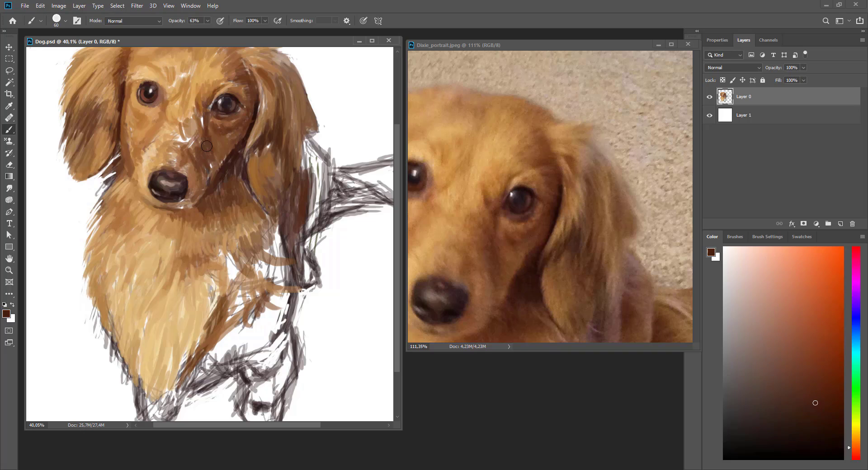
left_click_drag(266, 115, 249, 181)
Add dark brown strokes on the ear and chest
scroll(498, 292, "down", 3)
scroll(497, 292, "left", 1)
left_click(497, 291, "alt")
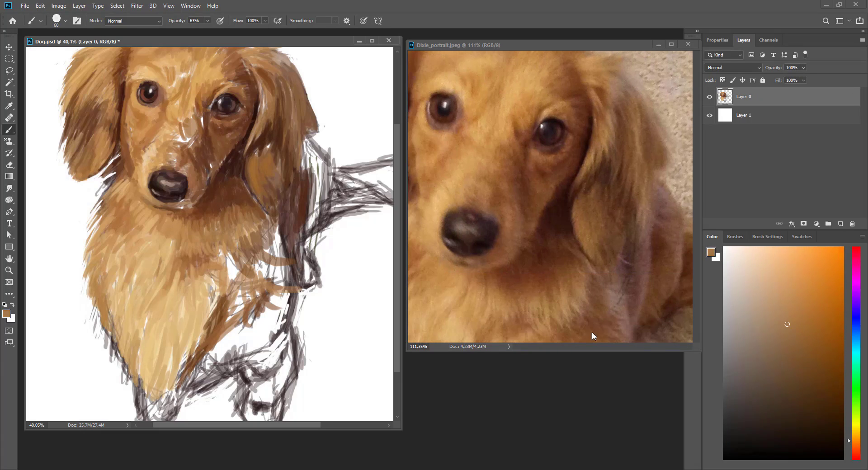
left_click_drag(226, 235, 212, 267)
mouse_move(253, 171)
left_mouse_down()
mouse_move(280, 271)
mouse_move(308, 239)
mouse_move(316, 163)
left_mouse_up()
scroll(587, 285, "down", 3)
Paint the neck and fill the raised tail with brown fur strokes, darkening its base
left_click(289, 271, "alt")
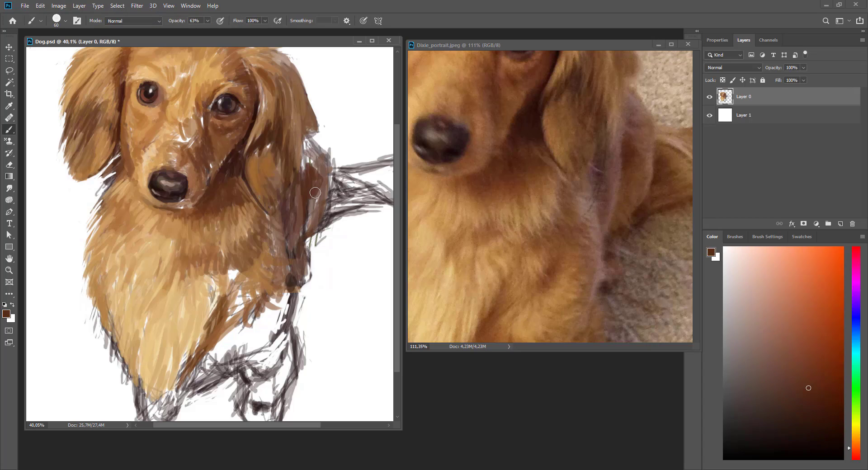
left_click(575, 164, "alt")
mouse_move(316, 203)
left_mouse_down()
mouse_move(259, 190)
mouse_move(336, 181)
left_mouse_up()
scroll(552, 143, "down", 5)
left_click(553, 142, "alt")
left_click_drag(280, 163, 379, 149)
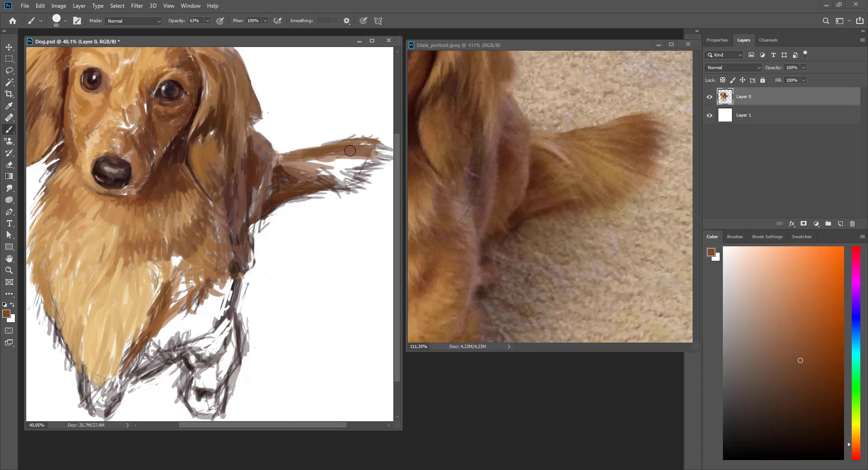
mouse_move(308, 153)
left_mouse_down()
mouse_move(384, 145)
mouse_move(361, 190)
left_mouse_up()
left_click(581, 193, "alt")
mouse_move(312, 203)
left_mouse_down()
mouse_move(271, 174)
mouse_move(244, 248)
left_mouse_up()
left_click(519, 211, "alt")
left_click(532, 169, "alt")
Zoom out, sample tan and dark brown, and paint a dark stroke beside the right eye
scroll(275, 138, "down", 3)
left_click_drag(588, 136, 627, 229)
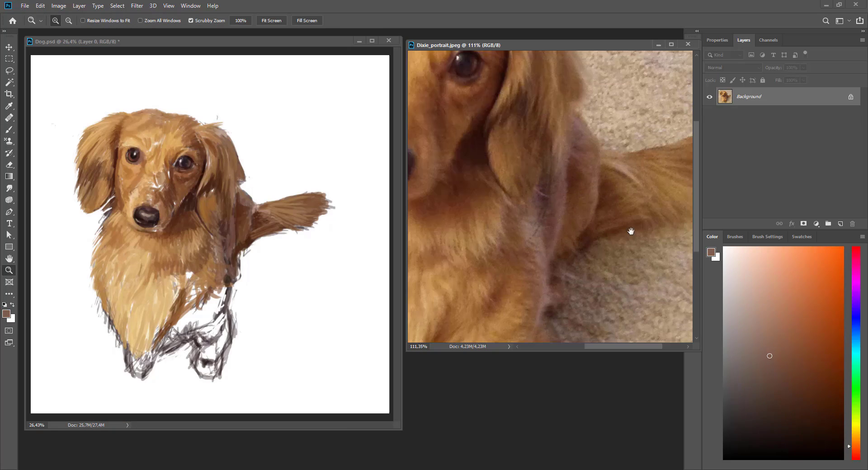
left_click(494, 174, "alt")
left_click(148, 197, "alt")
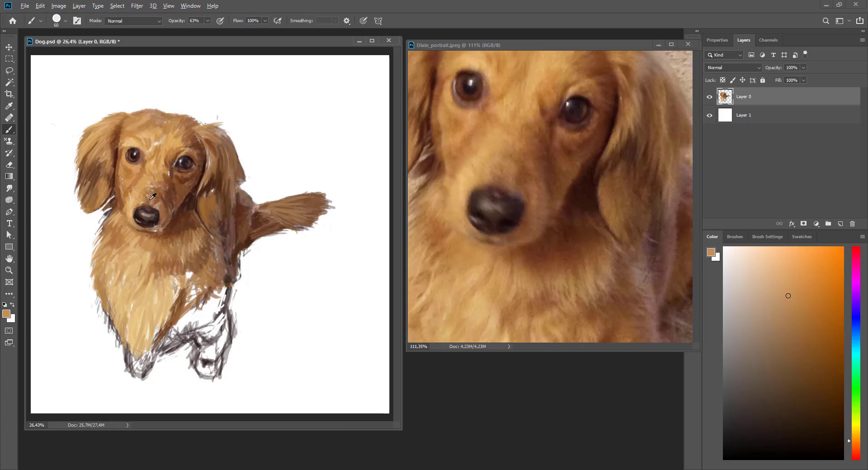
left_click_drag(165, 190, 186, 198)
Sample orange-brown, brown and tan from the reference, then centre and zoom on its face
left_click(495, 119, "alt")
mouse_move(448, 128)
left_mouse_down()
mouse_move(413, 143)
mouse_move(511, 136)
left_mouse_up()
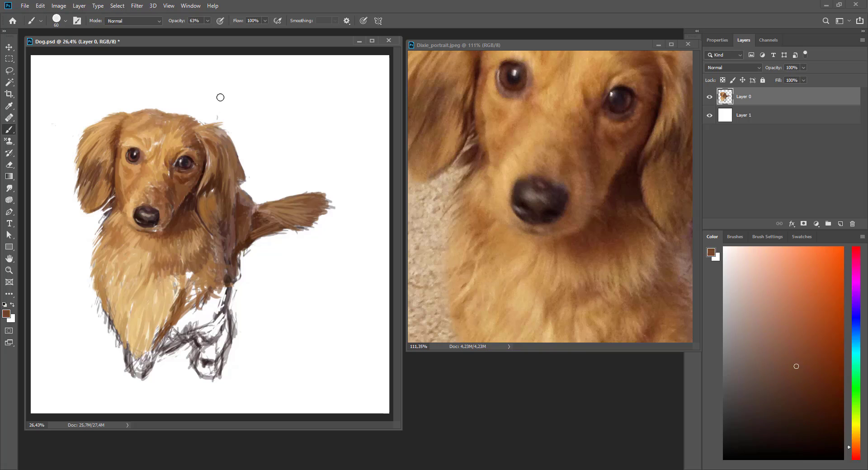
left_click(523, 115, "alt")
left_click(130, 141, "alt")
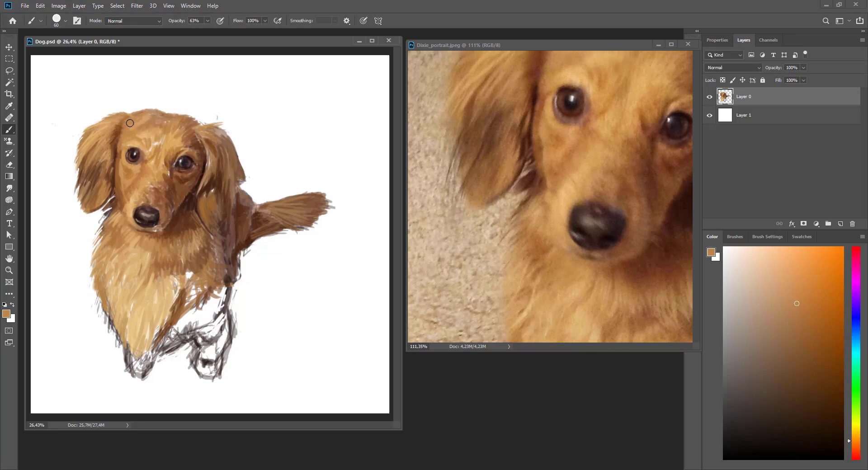
left_click_drag(136, 122, 128, 135)
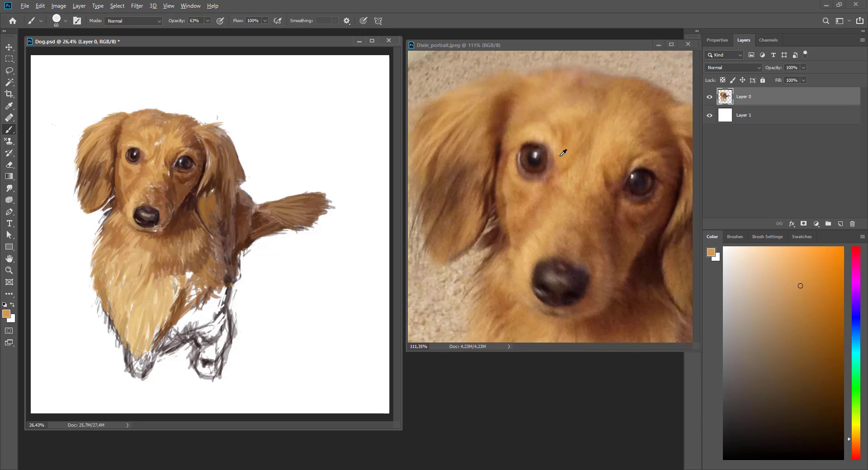
scroll(135, 150, "up", 3, "alt")
left_click(558, 140, "alt")
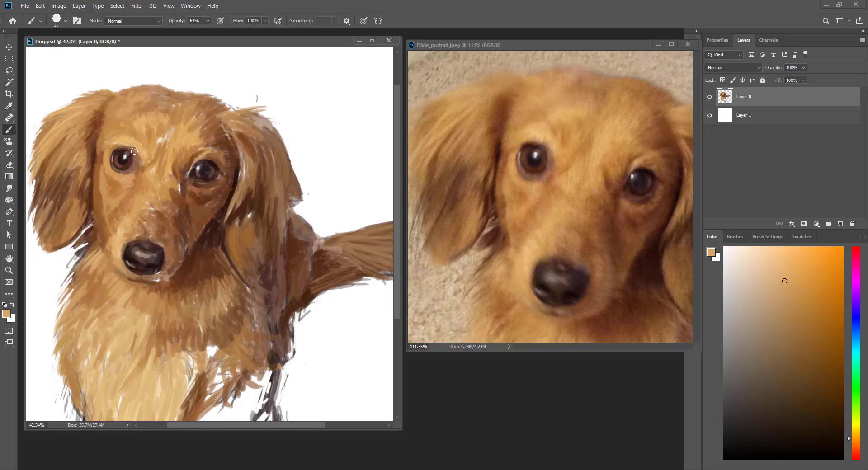
Sample alternating tan, brown and reddish-brown tones around the nose and muzzle
left_click(543, 137, "alt")
left_click(524, 129, "alt")
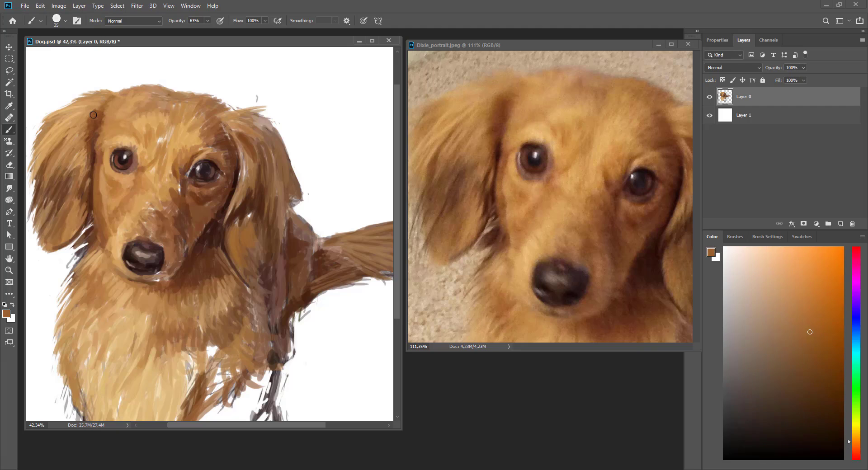
left_click(484, 128, "alt")
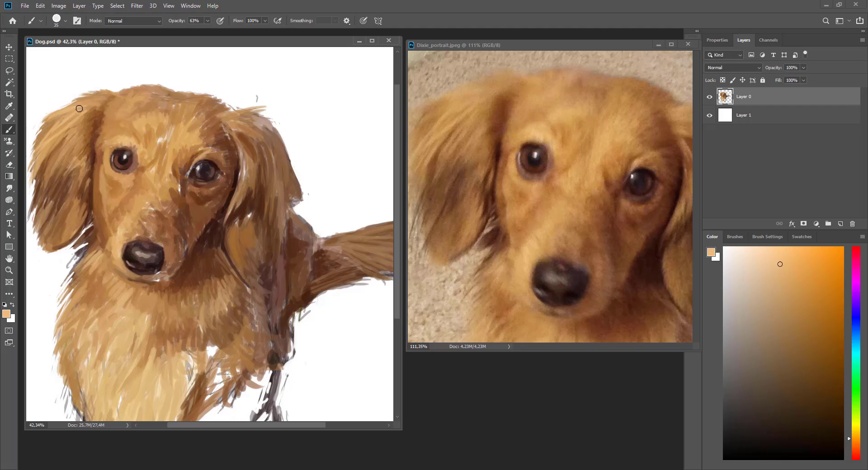
left_click(76, 153, "alt")
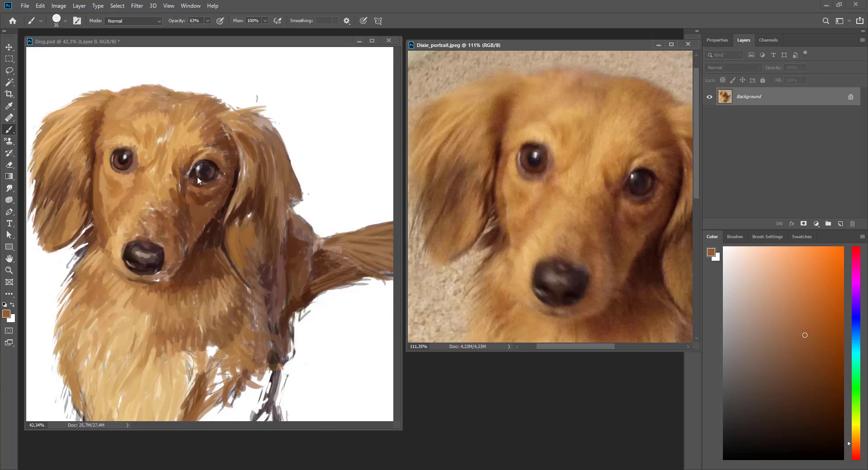
left_click(192, 248, "alt")
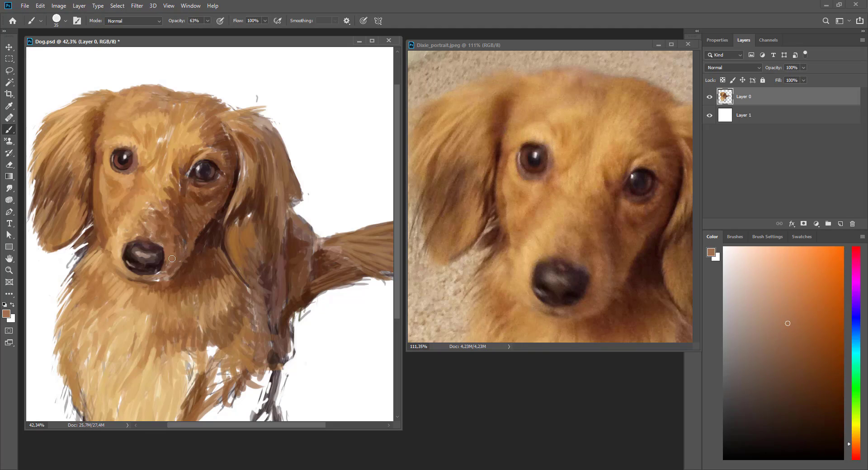
left_click(600, 296, "alt")
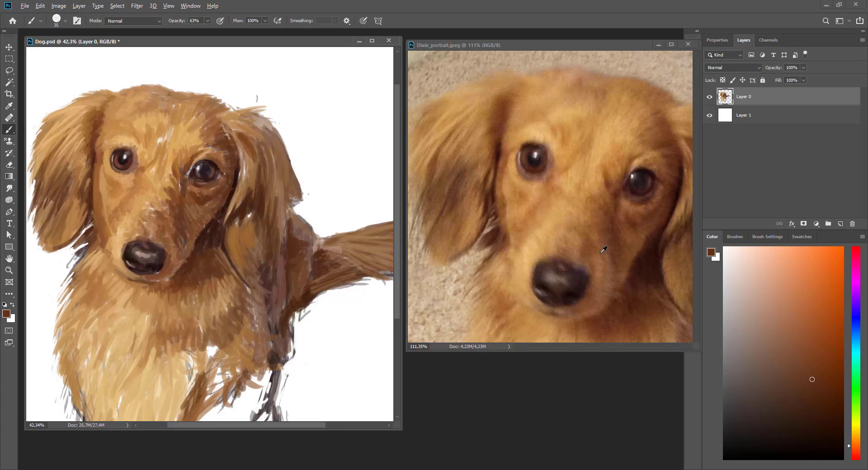
left_click(531, 300, "alt")
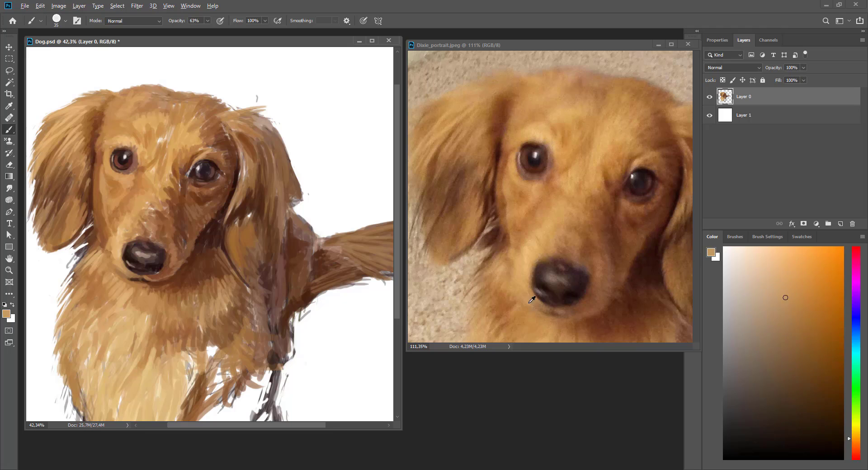
left_click(114, 260, "alt")
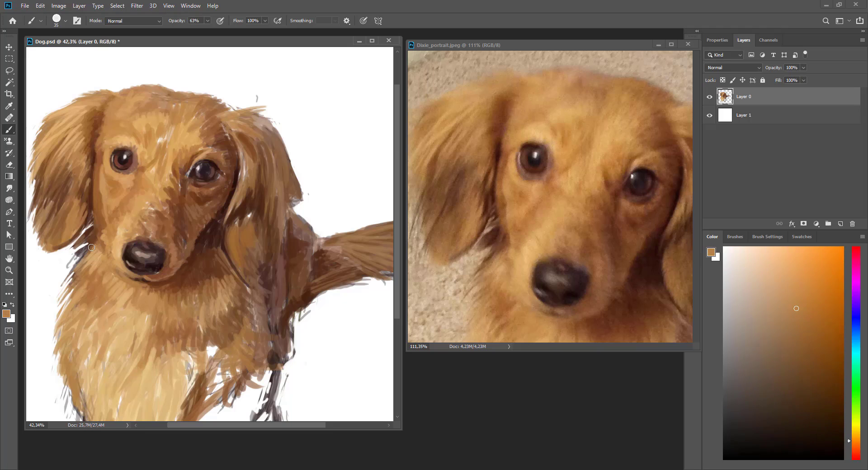
Sample chest tan and several dark browns, and bring the reference chest into view
left_click(69, 333, "alt")
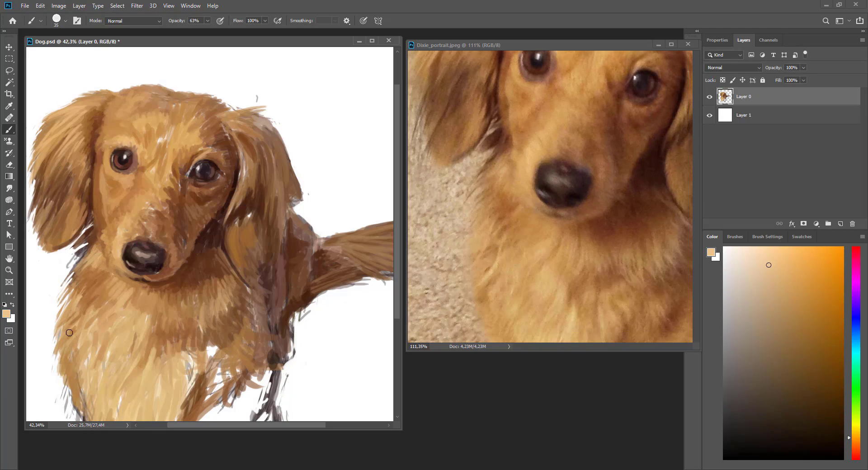
left_click(81, 257, "alt")
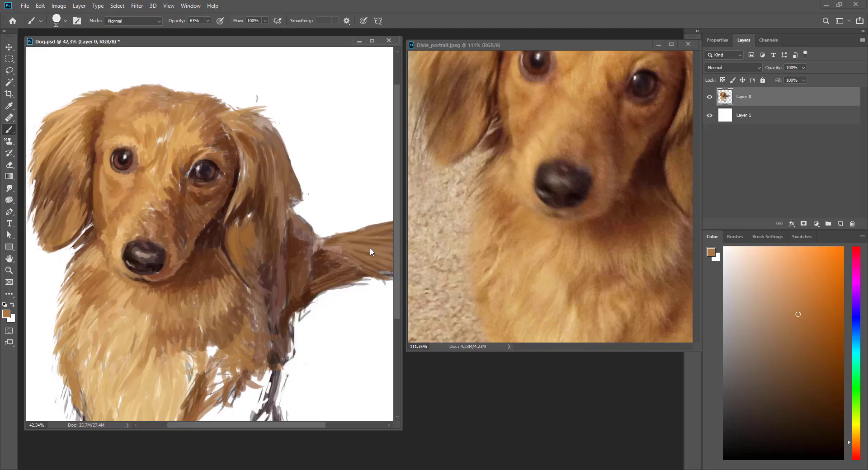
left_click(75, 253, "alt")
left_click(80, 239, "alt")
left_click(83, 228, "alt")
key("e")
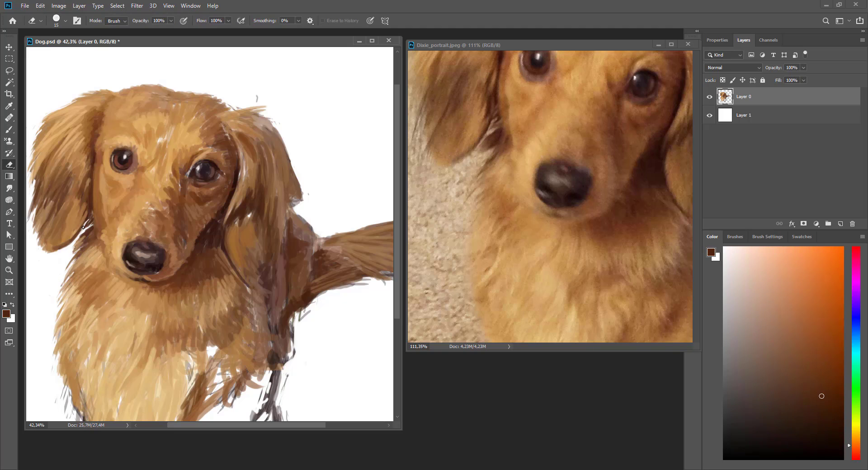
key("b")
left_click_drag(421, 59, 407, 122)
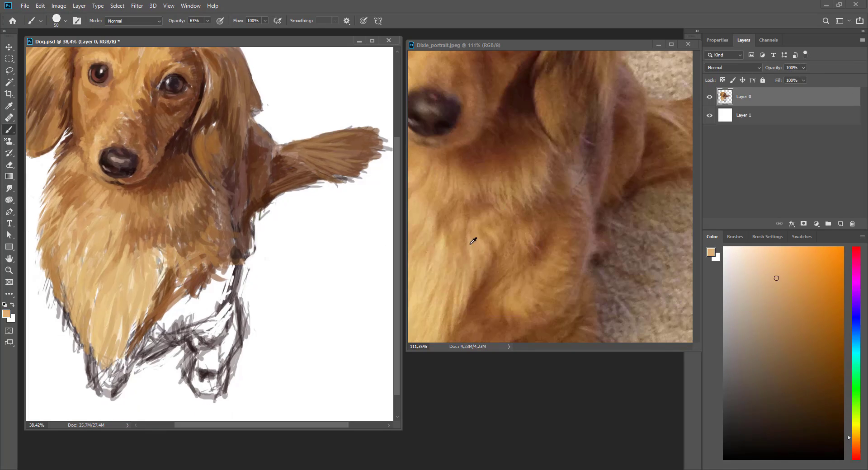
Paint light and dark fur strokes on the chest and body with a 90 px brush
left_click_drag(163, 255, 176, 275)
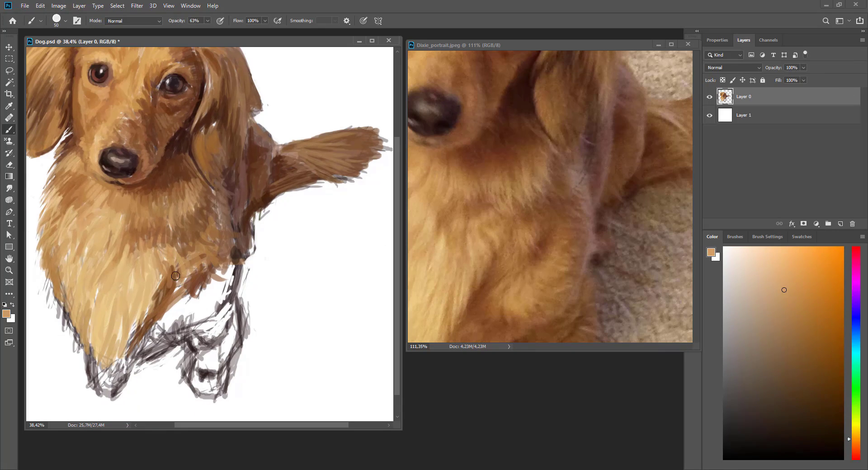
left_click(485, 252, "alt")
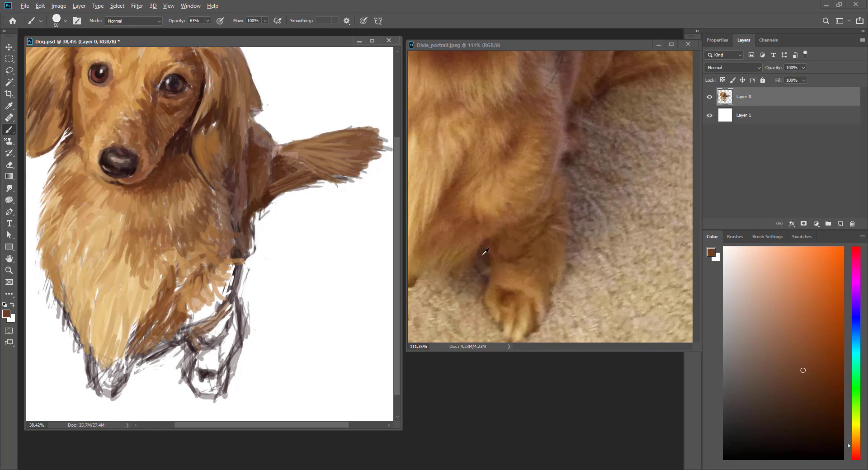
left_click_drag(212, 316, 217, 262)
left_click(472, 171, "alt")
scroll(511, 128, "up", 3)
key("bracketright")
key("bracketright")
key("bracketright")
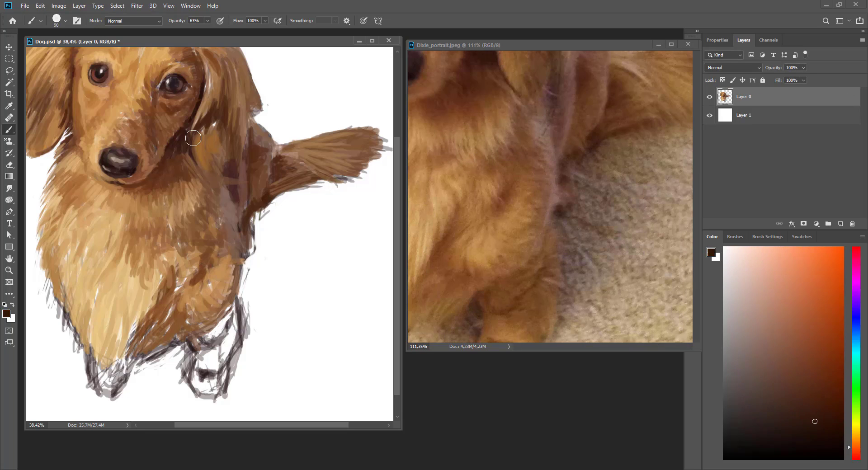
left_click(185, 213, "alt")
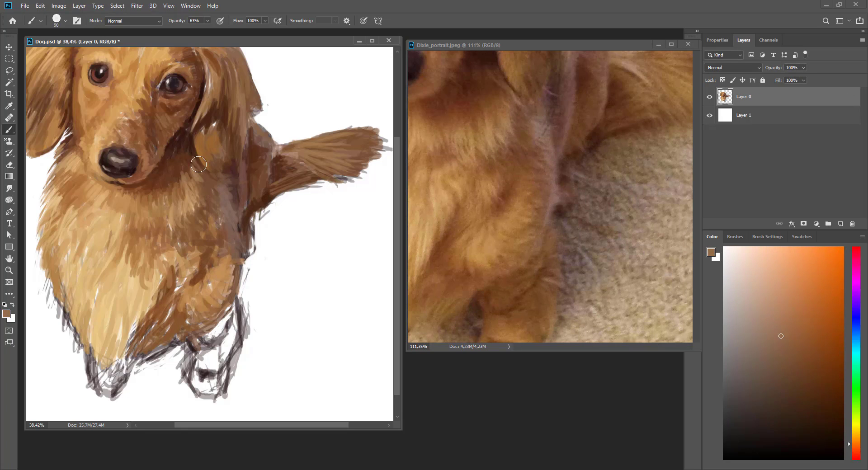
scroll(199, 149, "down", 1)
Paint light strokes on the left leg and tan fur strokes on the chest
scroll(543, 203, "down", 2)
left_click_drag(244, 271, 226, 353)
left_click(440, 278, "alt")
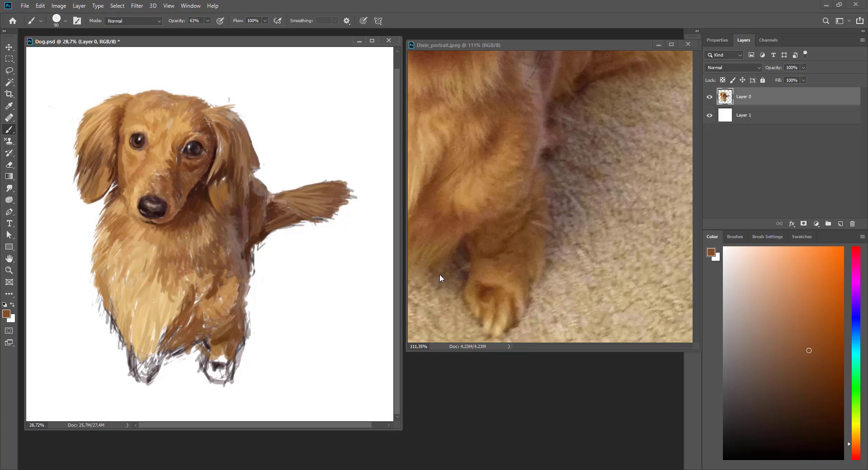
scroll(543, 203, "down", 2)
left_click_drag(153, 352, 140, 380)
mouse_move(141, 329)
left_mouse_down()
mouse_move(135, 375)
mouse_move(102, 291)
left_mouse_up()
scroll(542, 203, "left", 2)
left_click(520, 158, "alt")
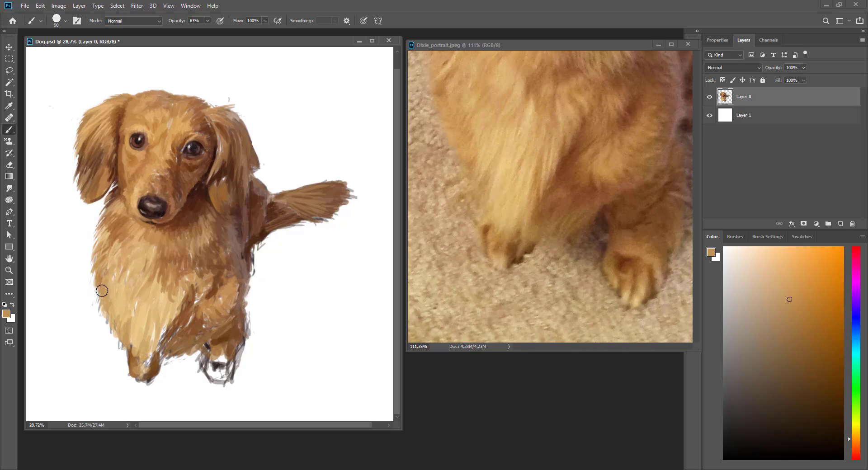
scroll(542, 203, "up", 3)
scroll(116, 252, "up", 1)
Settle on a lighter tan and paint fur strokes over the legs
left_click(566, 243, "alt")
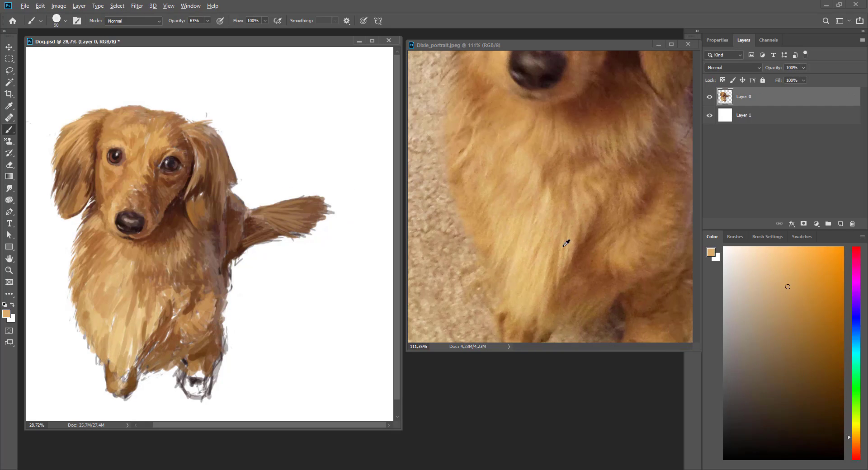
left_click(142, 312, "alt")
left_click(126, 286, "alt")
left_click(551, 195, "alt")
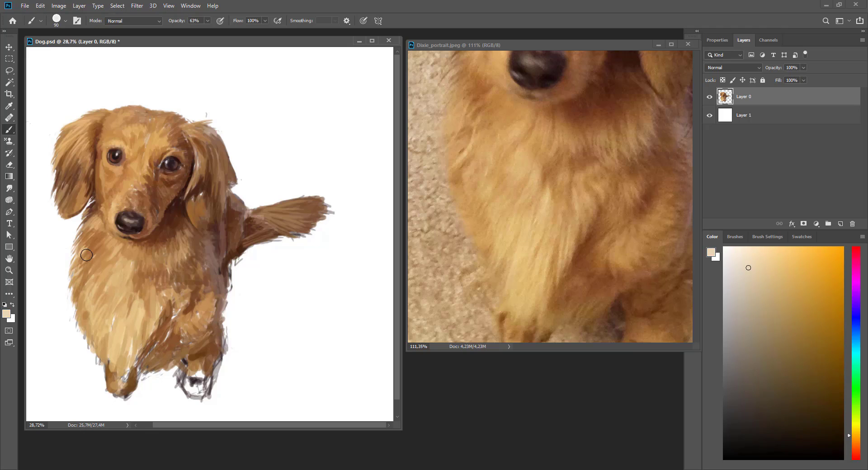
left_click(682, 319, "alt")
left_click_drag(132, 327, 158, 371)
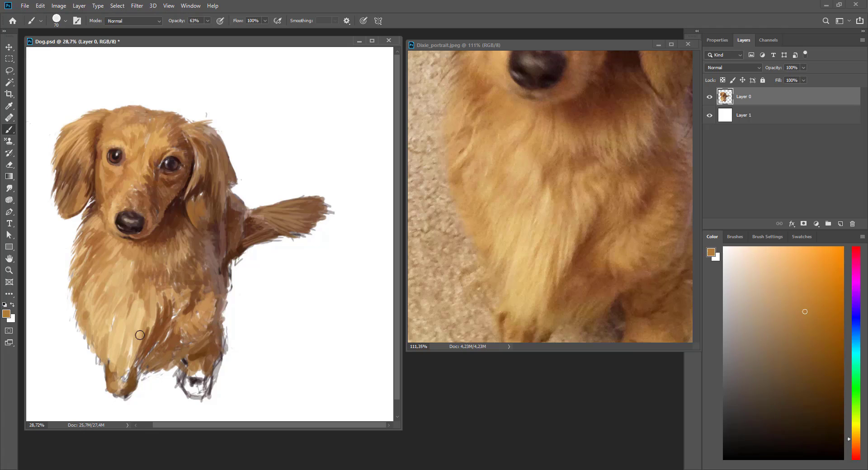
left_click_drag(167, 292, 136, 380)
Erase leftover sketch lines around the legs and paint fur back over them
key("e")
scroll(543, 203, "down", 2)
key("b")
left_click_drag(145, 348, 147, 381)
mouse_move(165, 328)
left_mouse_down()
mouse_move(145, 364)
mouse_move(190, 395)
left_mouse_up()
Sample a darker brown for the leg and a lighter tan for the chest
scroll(542, 204, "down", 3)
left_click(445, 314, "alt")
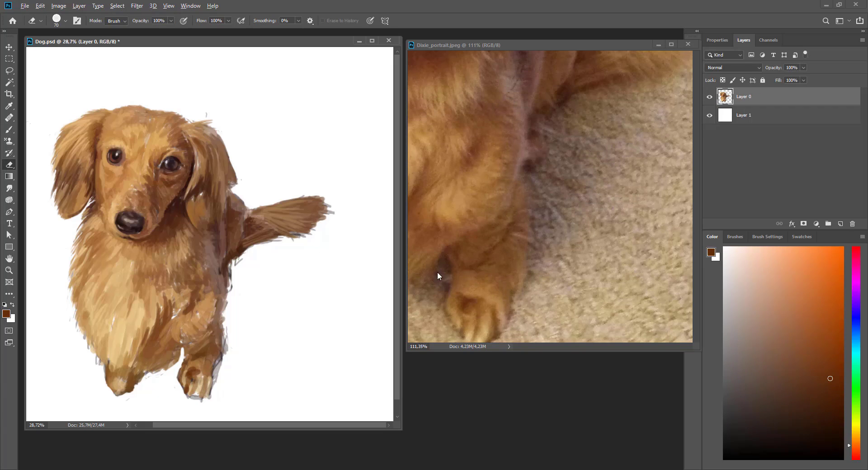
scroll(438, 272, "left", 2)
left_click(192, 343, "alt")
left_click(163, 293, "alt")
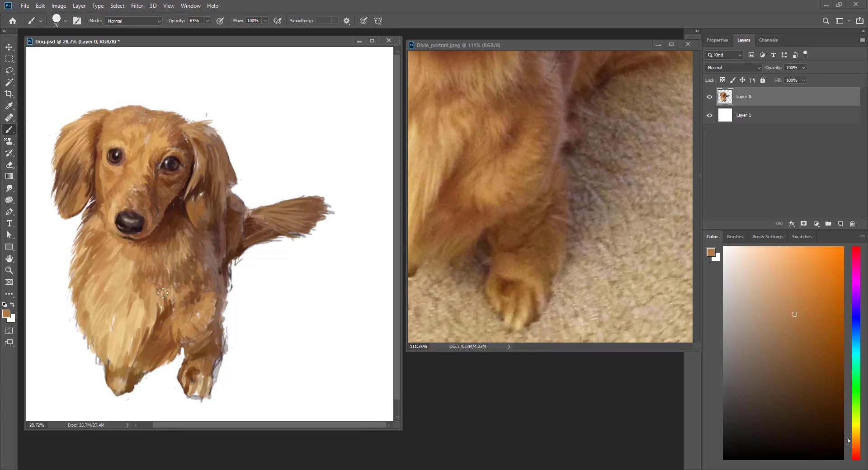
scroll(507, 116, "up", 3)
Paint scattered leaf-brush ground texture under the dog on the background layer
scroll(267, 293, "down", 2)
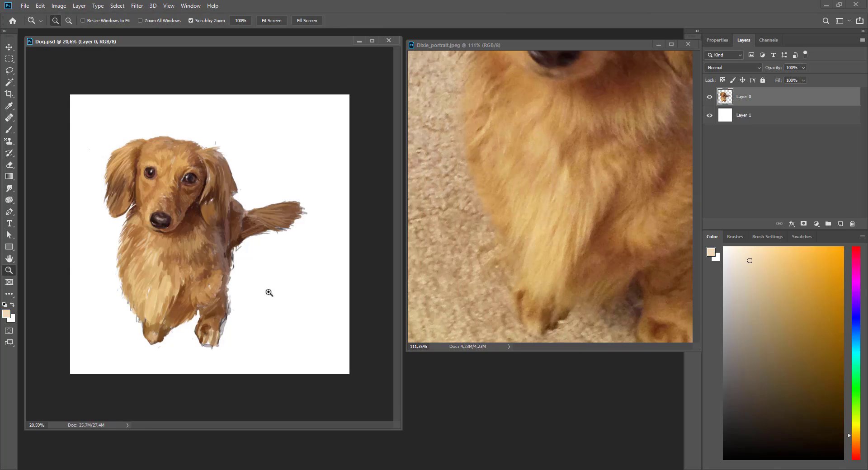
key("alt+bracketleft")
left_click_drag(134, 307, 267, 295)
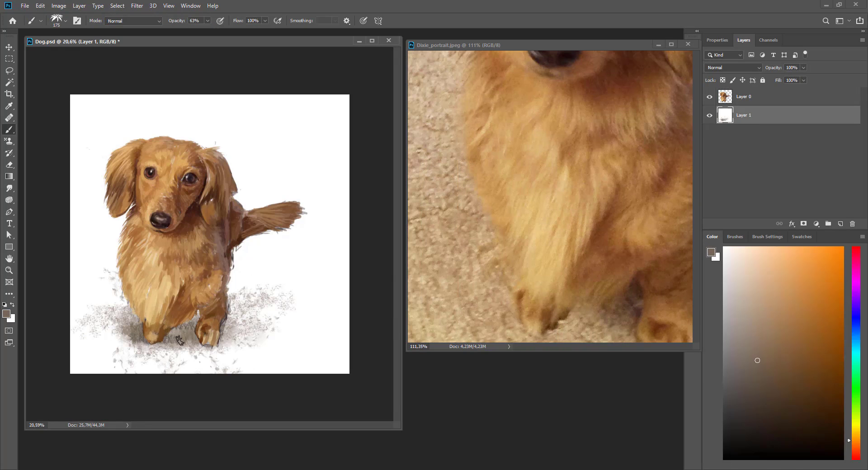
Add soft grey shading around the feet with the Hard Round 50 2 brush and save
left_click(819, 394)
left_click_drag(91, 289, 294, 271)
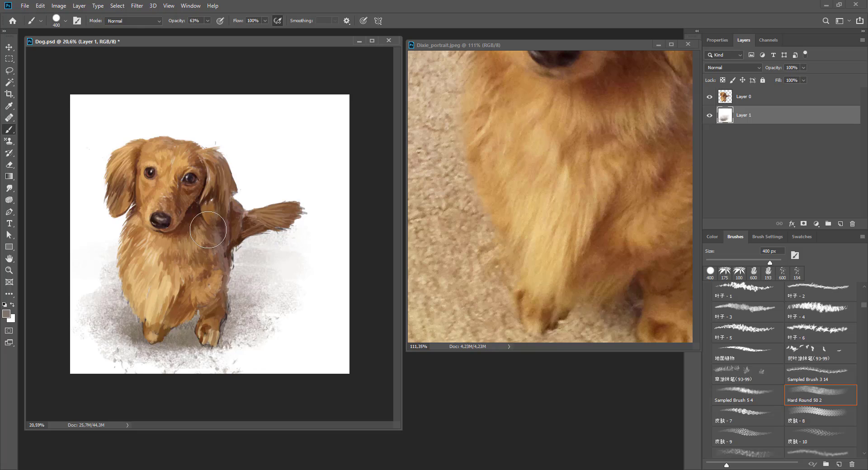
key("ctrl+s")
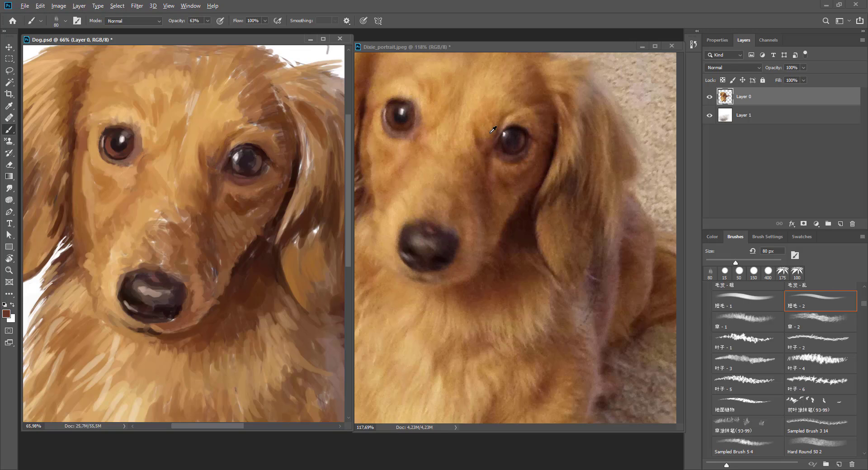
Enlarge the brush to 60 px and sample tan, brown and greyish-brown tones
key("bracketright")
key("bracketright")
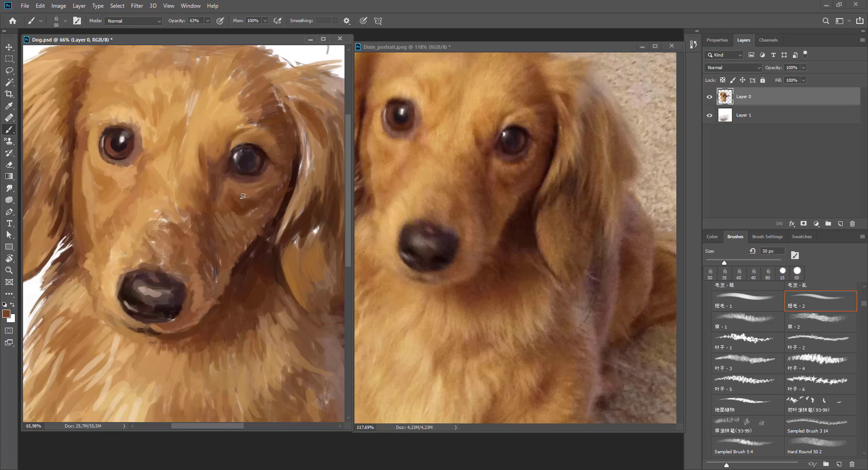
key("F6")
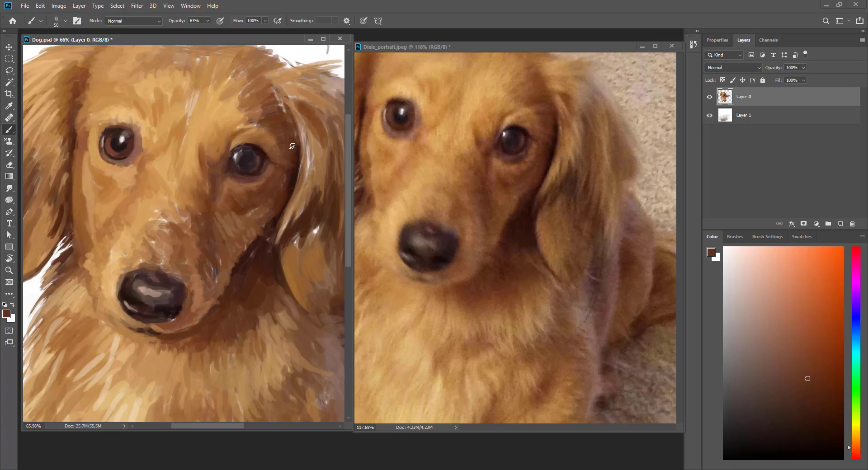
left_click(540, 103, "alt")
left_click(525, 114, "alt")
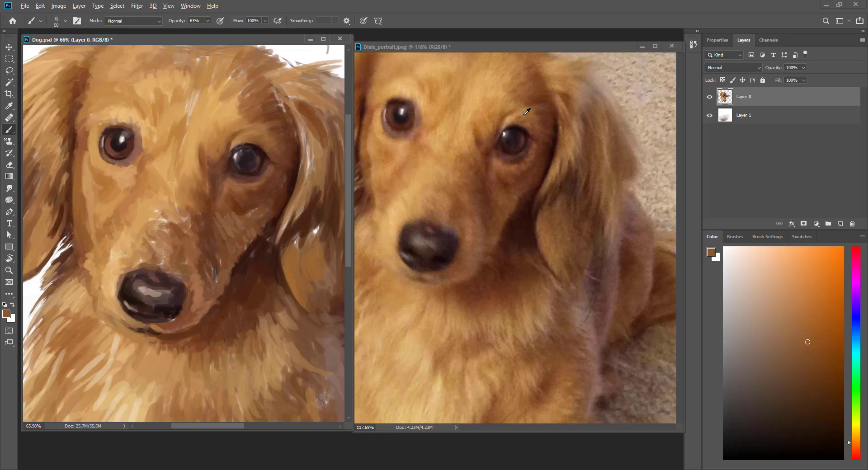
left_click(478, 98, "alt")
left_click(205, 153, "alt")
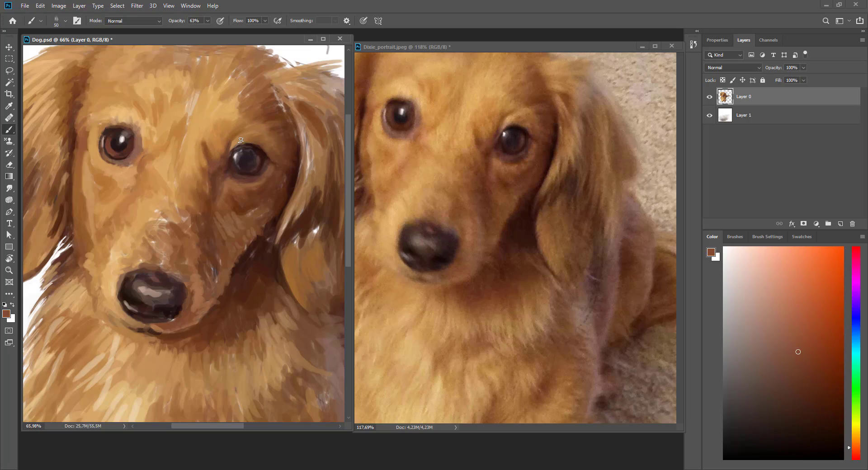
left_click(199, 244, "alt")
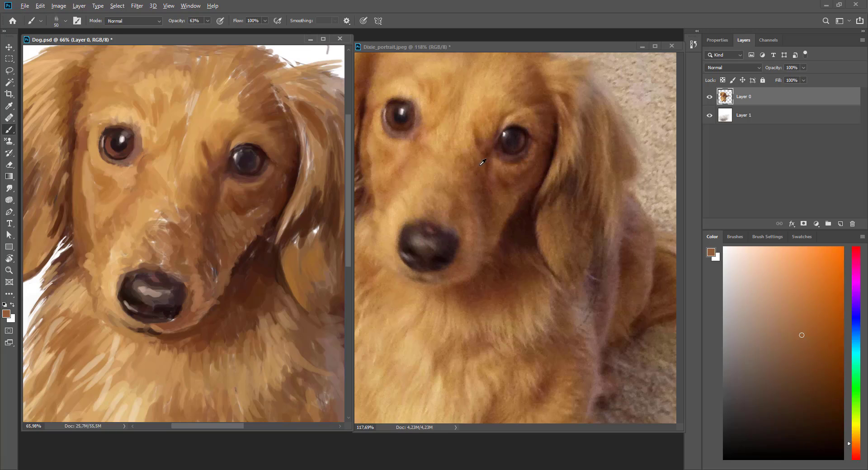
left_click(163, 233, "alt")
left_click(154, 298, "alt")
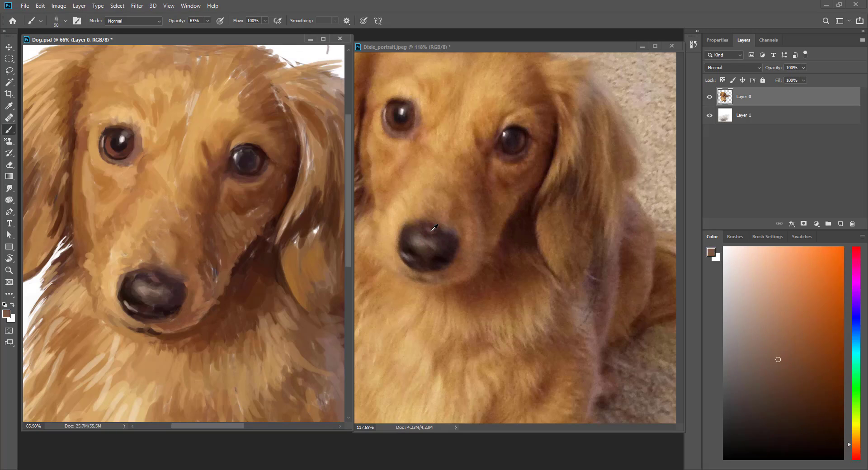
Sample brow colours and paint dark brown beside the left eye
key("bracketleft")
key("bracketleft")
key("bracketleft")
left_click(248, 267, "alt")
left_click(387, 245, "alt")
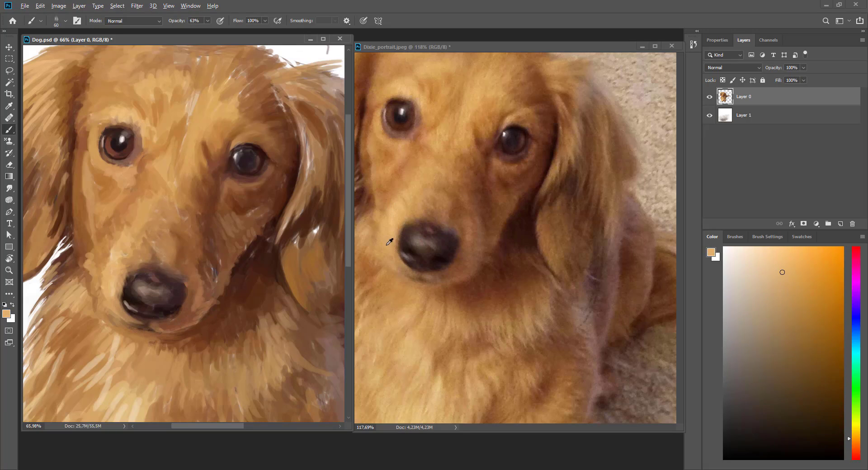
left_click(87, 253, "alt")
left_click(88, 249, "alt")
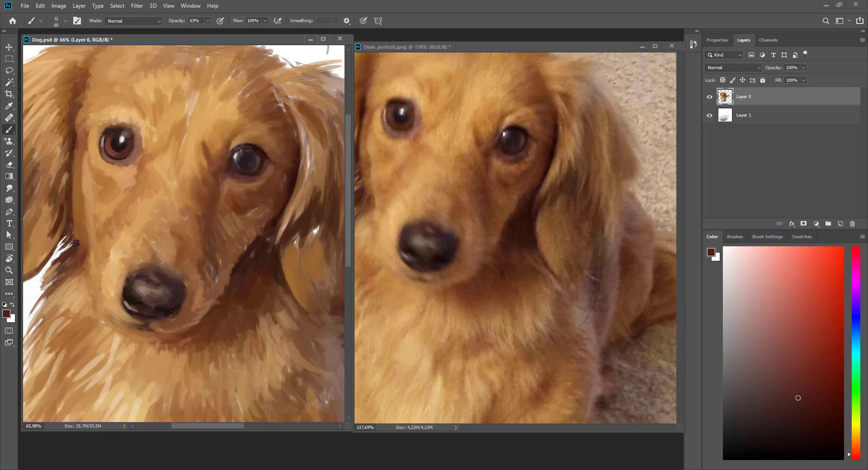
left_click(75, 223, "alt")
Dab orange-brown on the forehead with a 90 px brush and sample a lighter tan-orange
left_click(72, 158, "alt")
left_click(66, 181, "alt")
key("bracketright")
key("bracketright")
key("bracketright")
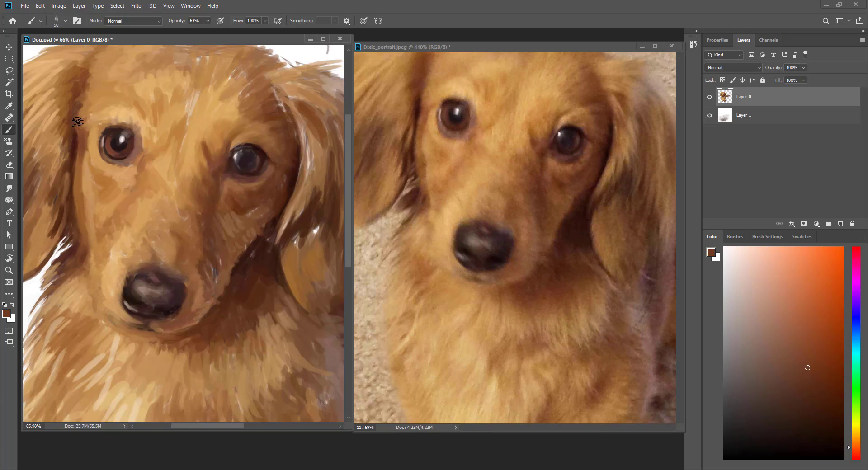
left_click(435, 106, "alt")
left_click(97, 123, "alt")
key("bracketleft")
key("bracketleft")
key("bracketleft")
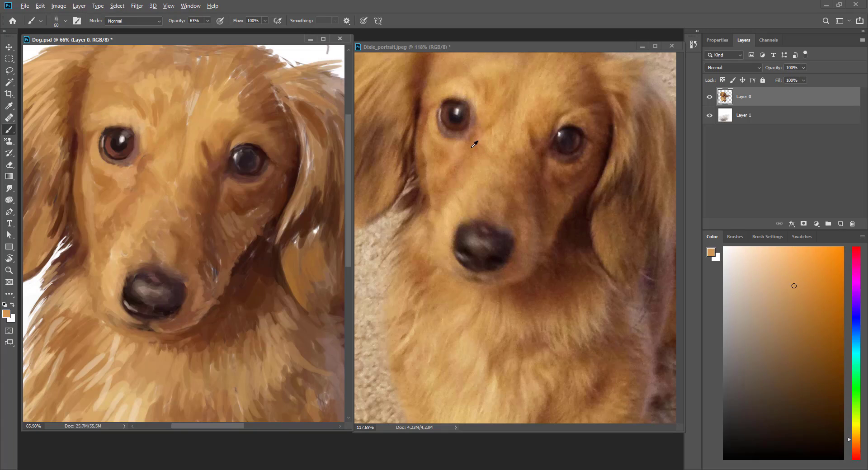
Paint darker brown between the eyes and on the brow, then settle on a lighter tan
left_click(138, 176, "alt")
left_click(131, 161, "alt")
left_click(125, 166, "alt")
key("bracketleft")
key("bracketleft")
left_click(196, 175, "alt")
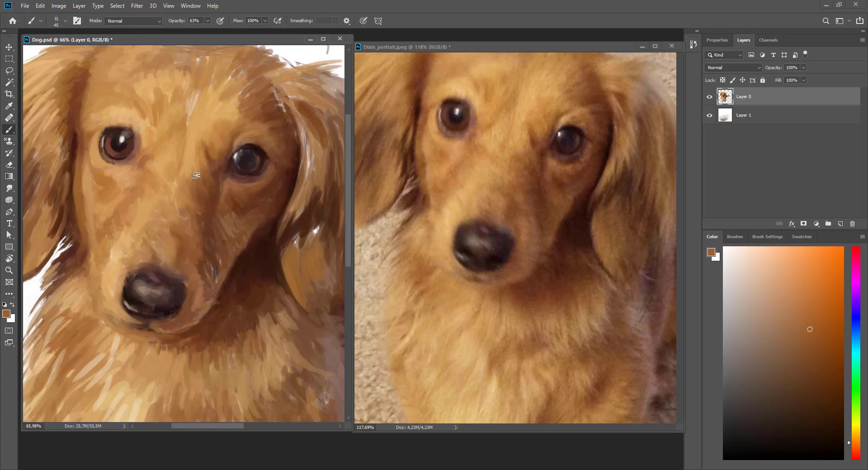
left_click(197, 176, "alt")
left_click(177, 172, "alt")
left_click(174, 168, "alt")
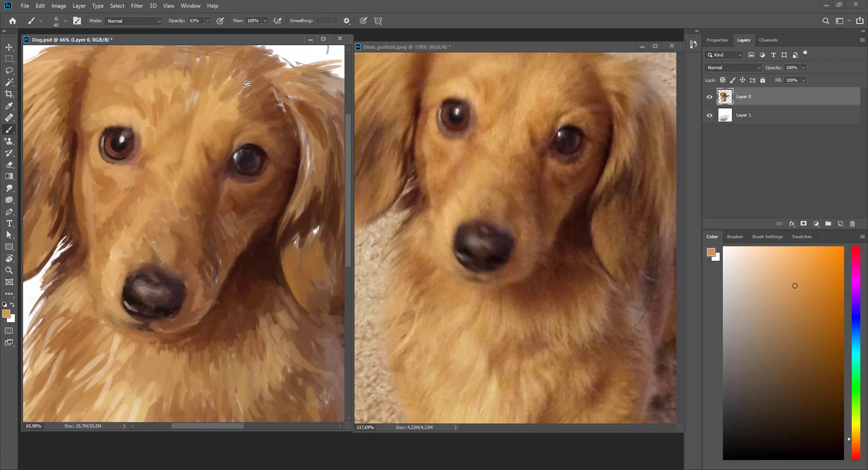
Paint dark and reddish-brown detail around the left eye with a 30 px brush
left_click(404, 107, "alt")
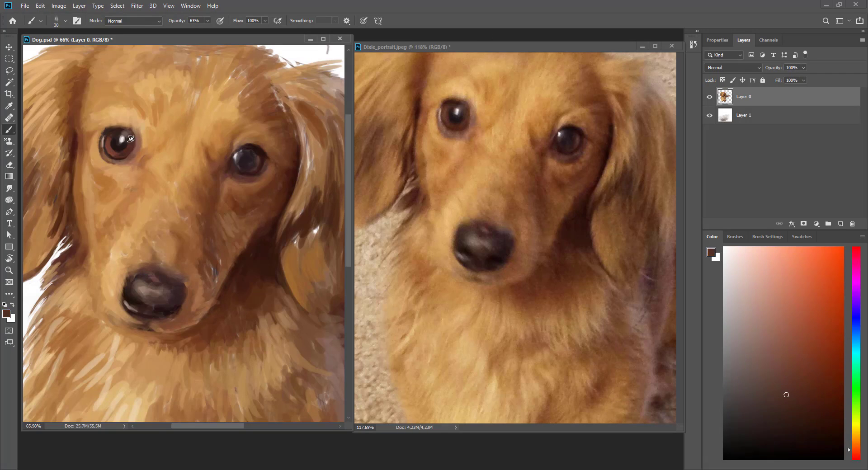
left_click(139, 134, "alt")
left_click(135, 133, "alt")
left_click(113, 130, "alt")
key("bracketleft")
key("bracketleft")
key("bracketleft")
left_click(425, 104, "alt")
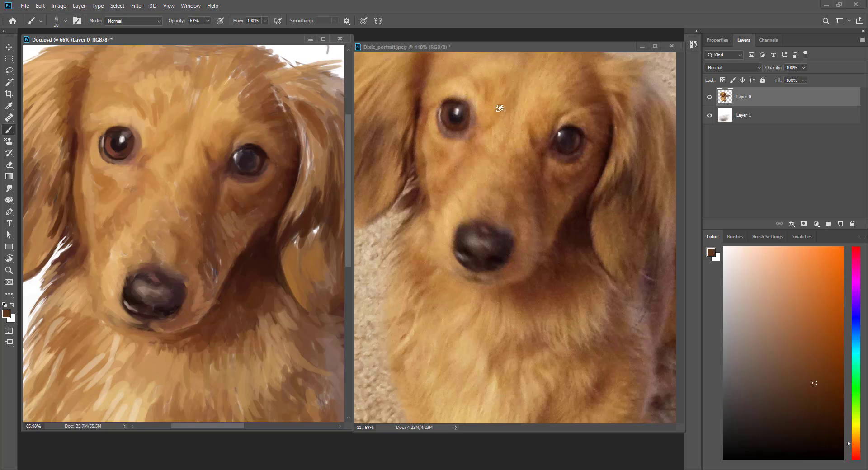
left_click(127, 132, "alt")
left_click(415, 132, "alt")
left_click(99, 147, "alt")
Sample pale tan and orange-tan highlight colours with a 25 px brush
left_click(140, 156, "alt")
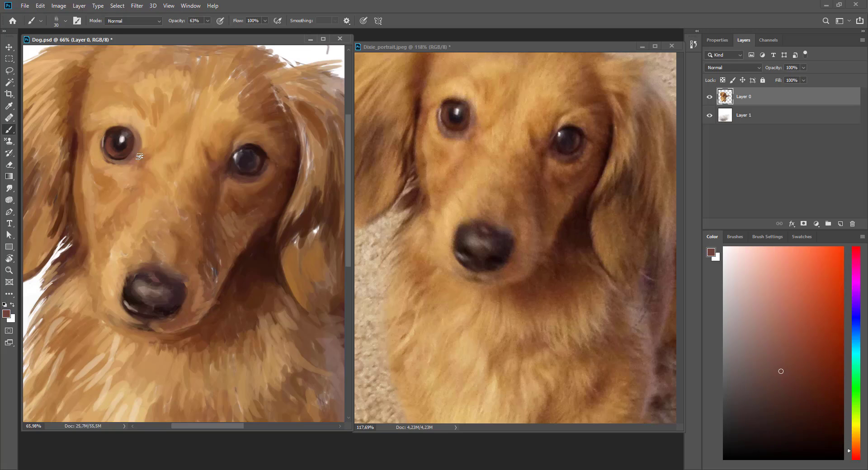
left_click(104, 145, "alt")
left_click(102, 144, "alt")
left_click(116, 133, "alt")
key("bracketright")
left_click(115, 161, "alt")
left_click(426, 136, "alt")
Enlarge the brush to 50 px and sample tan and darker brown lower on the face
key("bracketright")
key("bracketright")
key("bracketright")
left_click(90, 180, "alt")
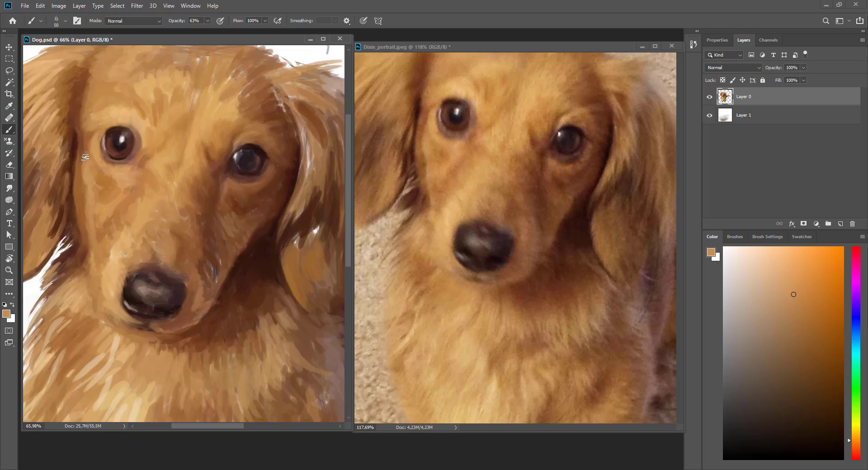
left_click(86, 194, "alt")
left_click(112, 251, "alt")
Zoom out to fit and reshape the muzzle and head in Liquify with an enlarged brush
key("ctrl+0")
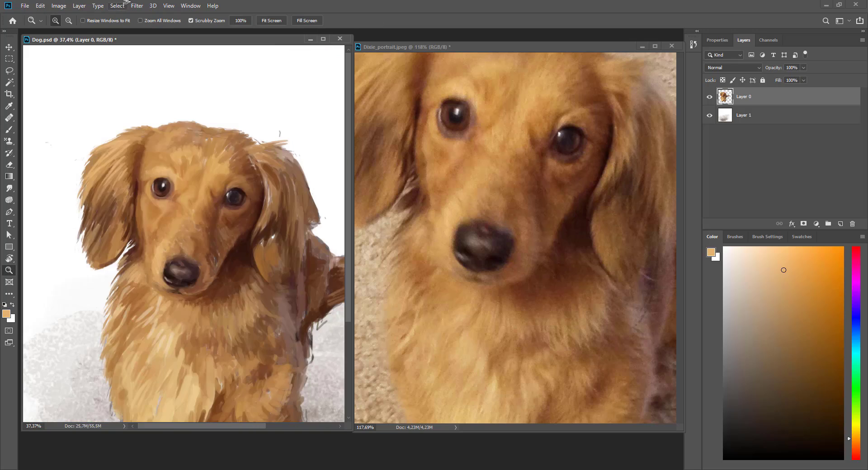
key("ctrl+shift+x")
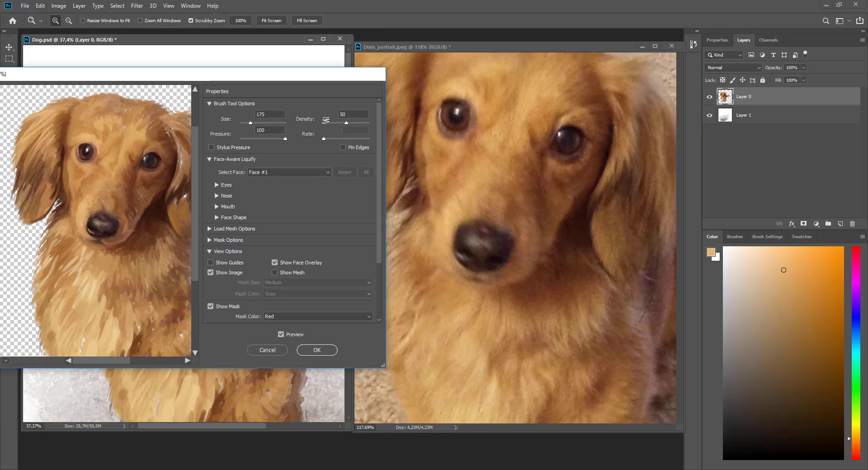
key("bracketright")
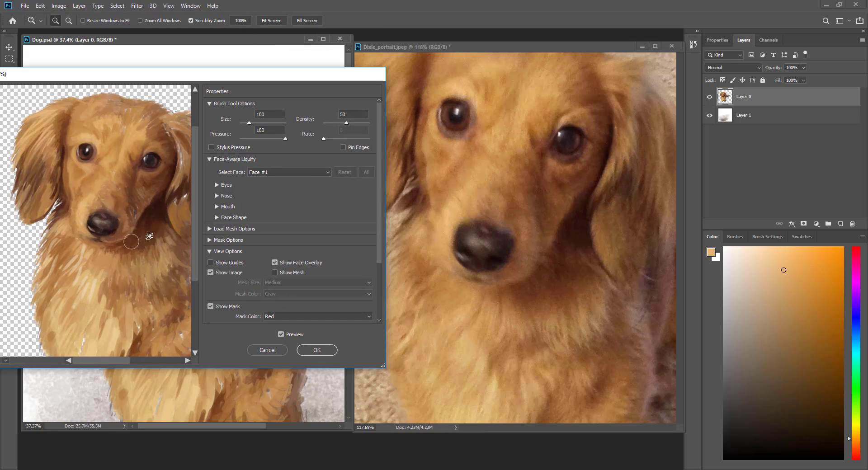
key("bracketright")
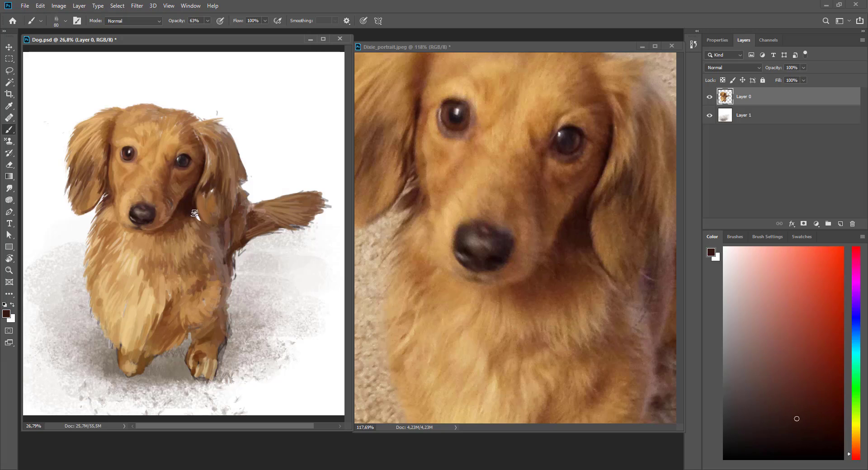
Sample lighter brown fur colours from the photo and painting for the ears and neck
left_click(220, 237, "alt")
left_click(479, 299, "alt")
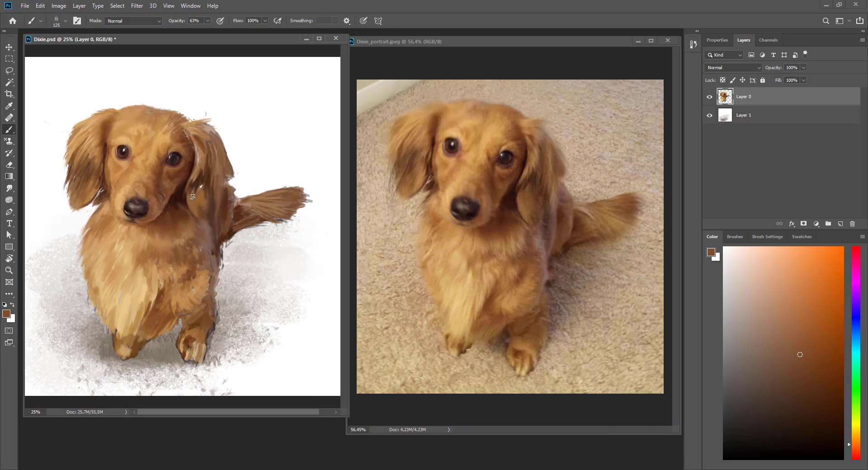
left_click(198, 202, "alt")
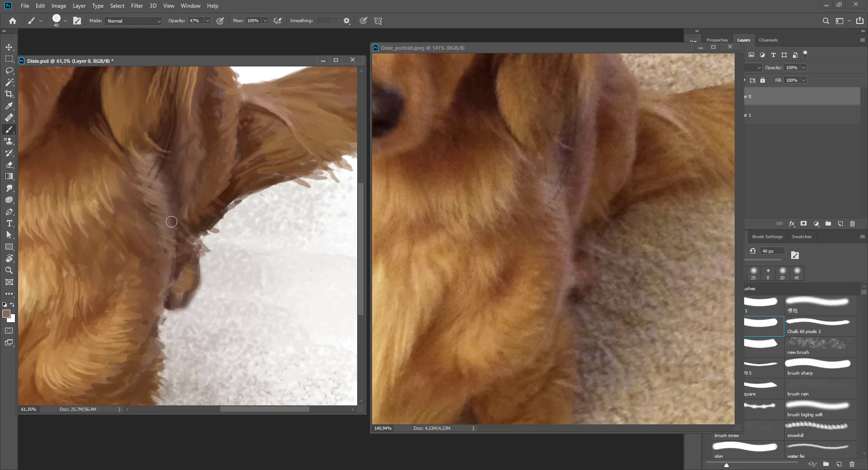
Sample a light canvas colour, then erase stray paint along the fur edges
left_click(194, 242, "alt")
key("e")
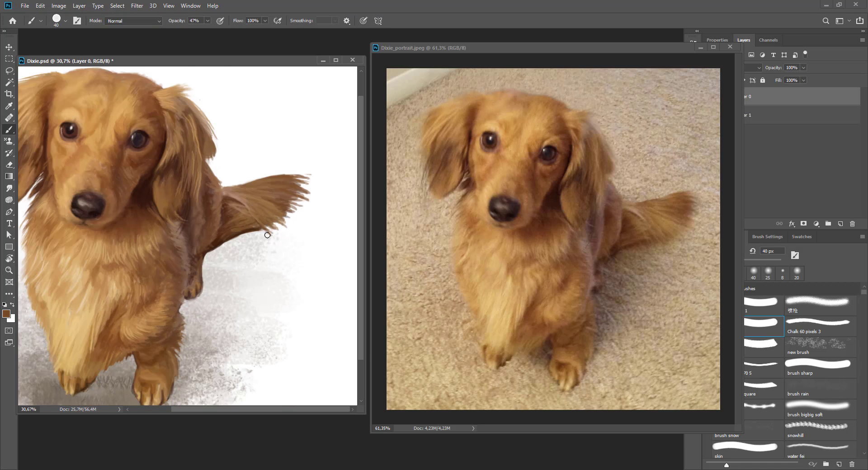
Darken and smudge the strands at the tail's lower tip, then save the painting
left_click_drag(267, 235, 281, 225)
key("r")
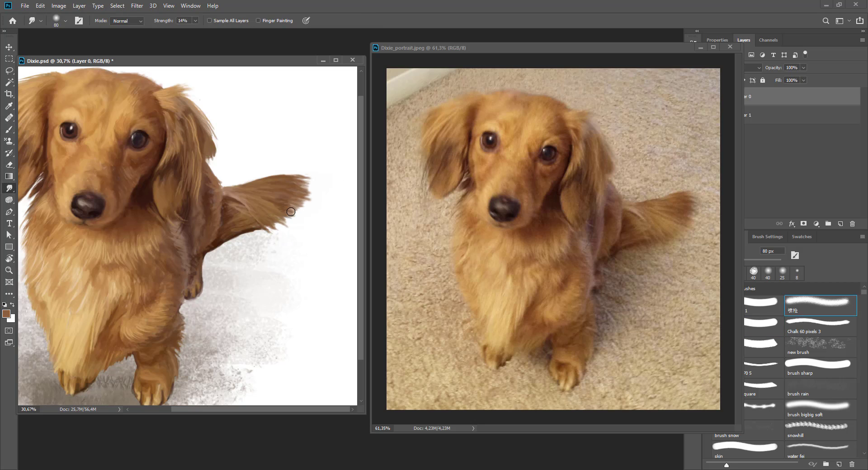
key("b")
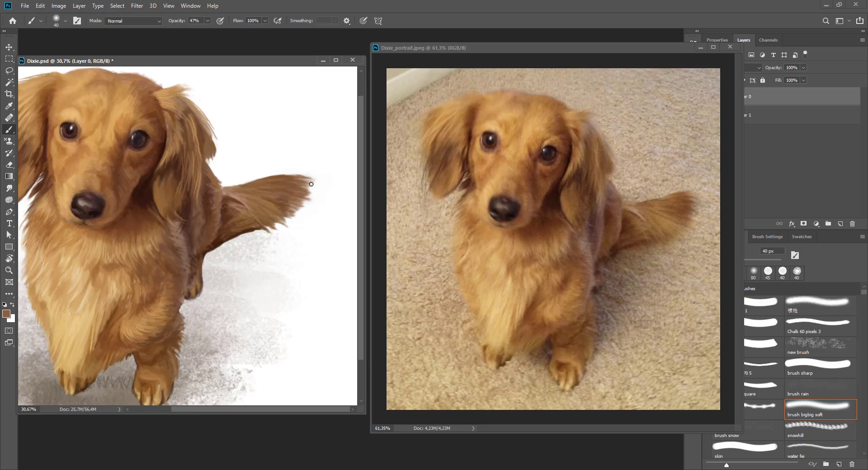
key("e")
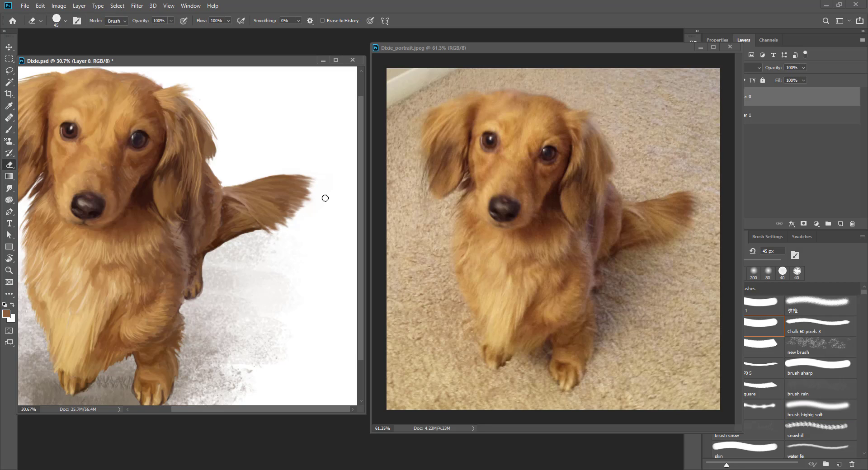
scroll(327, 216, "down", 3)
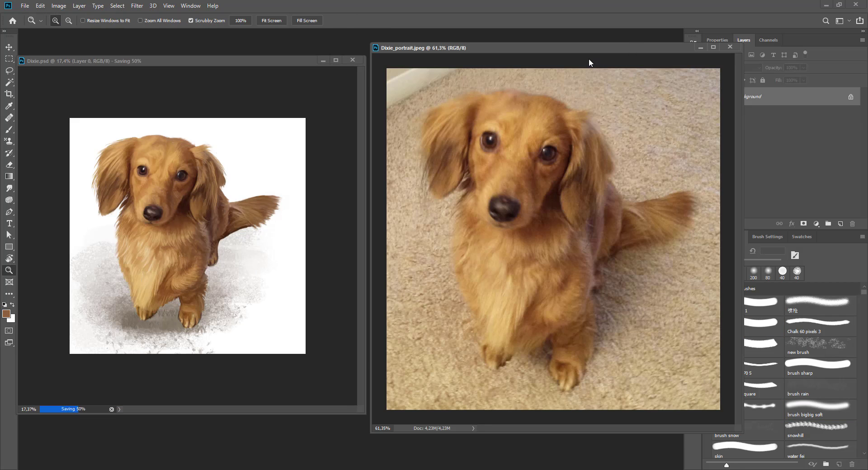
key("b")
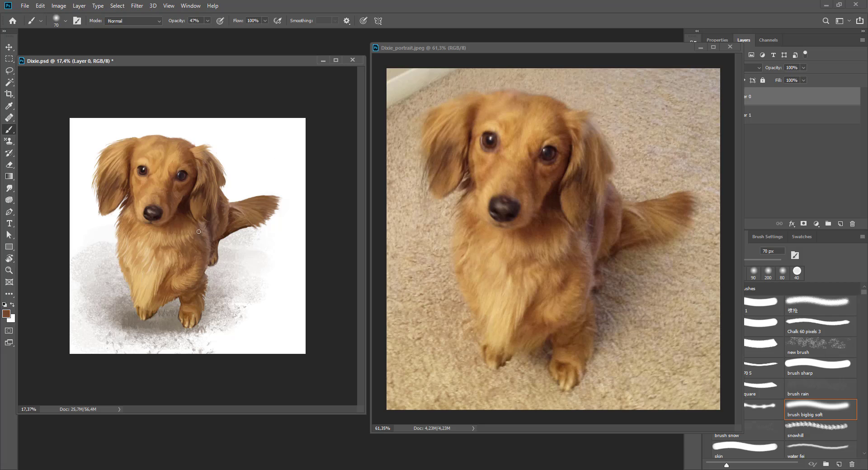
With a 40 px round brush at 76% opacity, sample chest tan and face brown
left_click(763, 302)
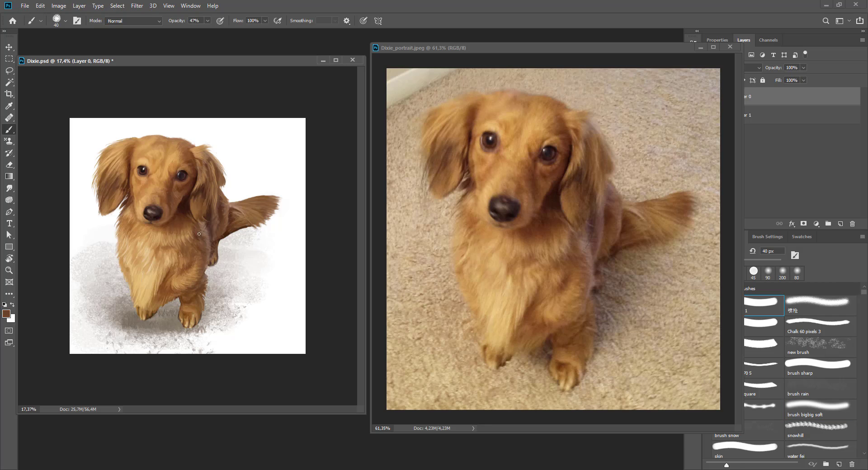
scroll(218, 251, "up", 2)
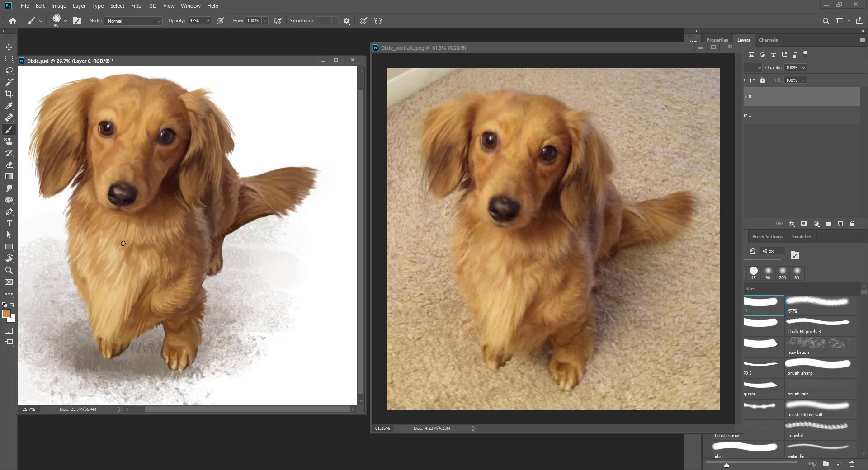
left_click(100, 244, "alt")
key("0")
scroll(111, 166, "up", 2)
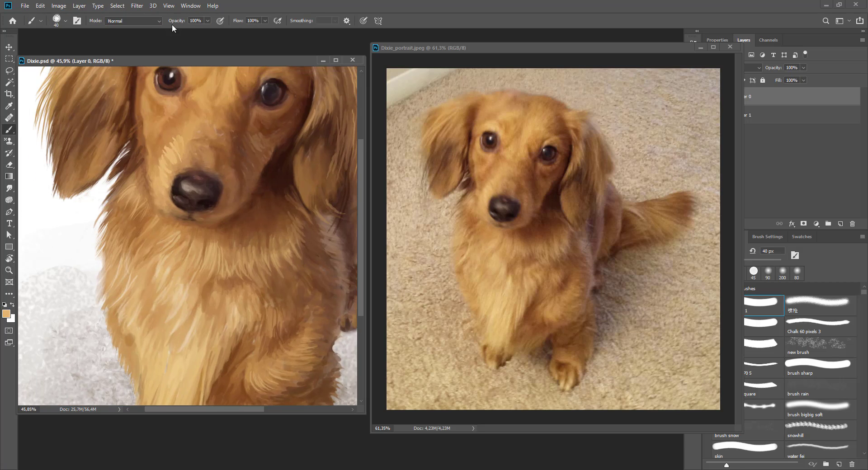
key("7")
key("6")
left_click(167, 151, "alt")
left_click(485, 175, "alt")
Sample lighter tan and darker brown fur colours to refine the face
scroll(124, 172, "down", 2)
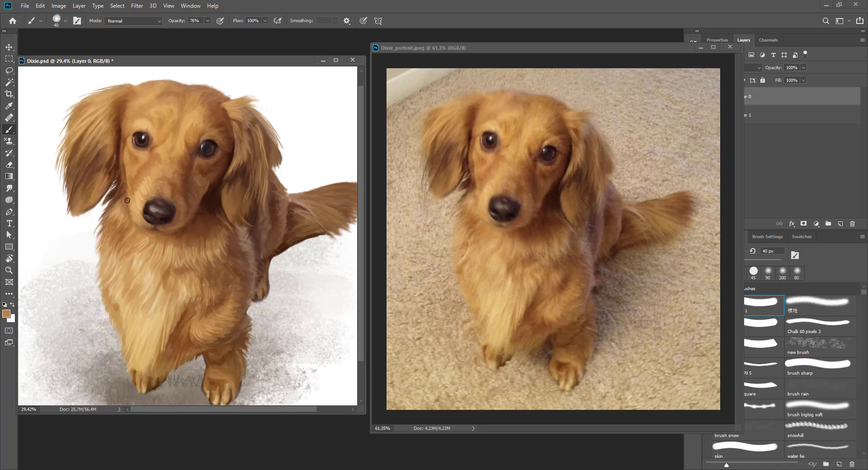
scroll(485, 207, "up", 2)
scroll(129, 198, "up", 1)
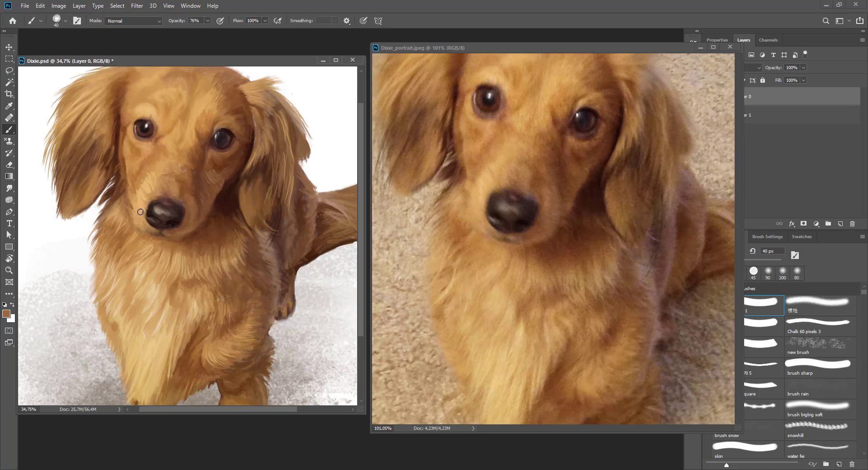
scroll(214, 122, "up", 1)
left_click(117, 104, "alt")
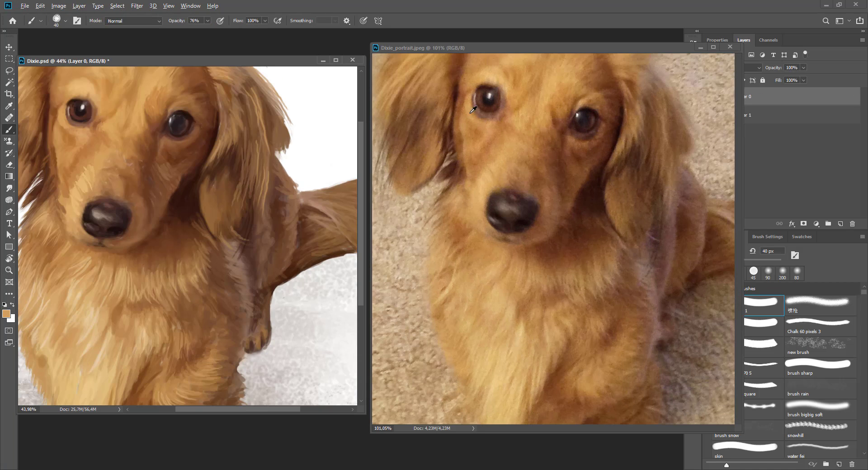
scroll(143, 133, "down", 2)
scroll(27, 104, "up", 2)
left_click(493, 116, "alt")
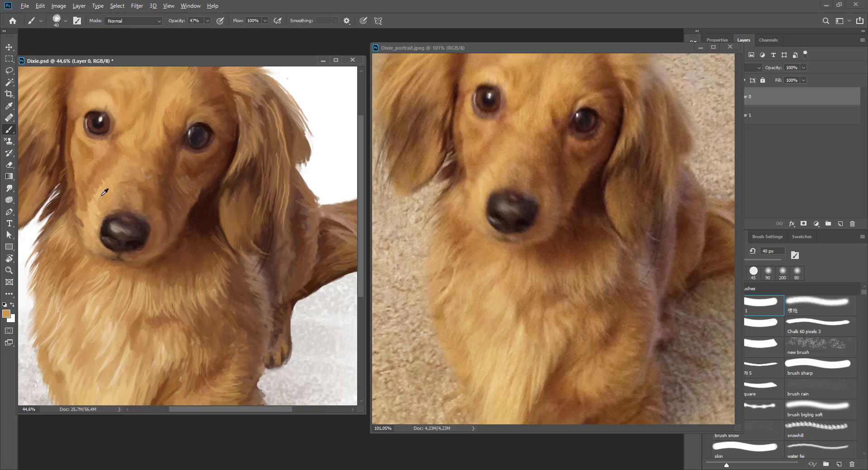
Shrink the brush to 20 px and paint light tan chest fur strands
left_click(90, 213)
key("bracketleft")
key("bracketleft")
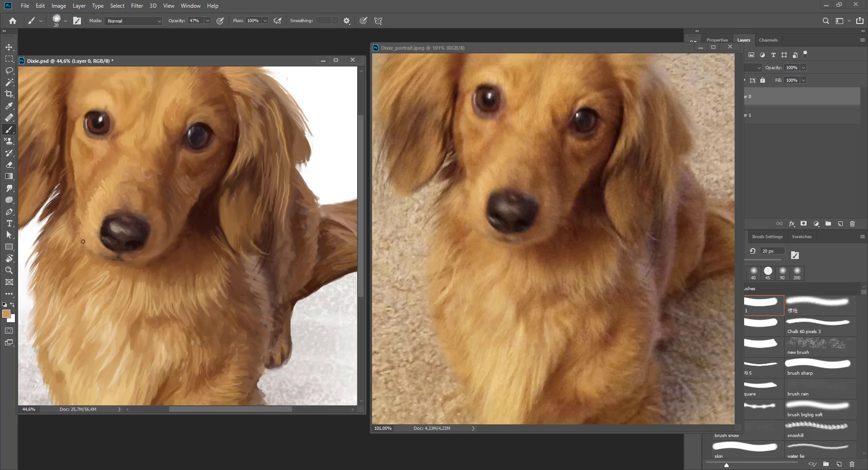
scroll(40, 152, "down", 2)
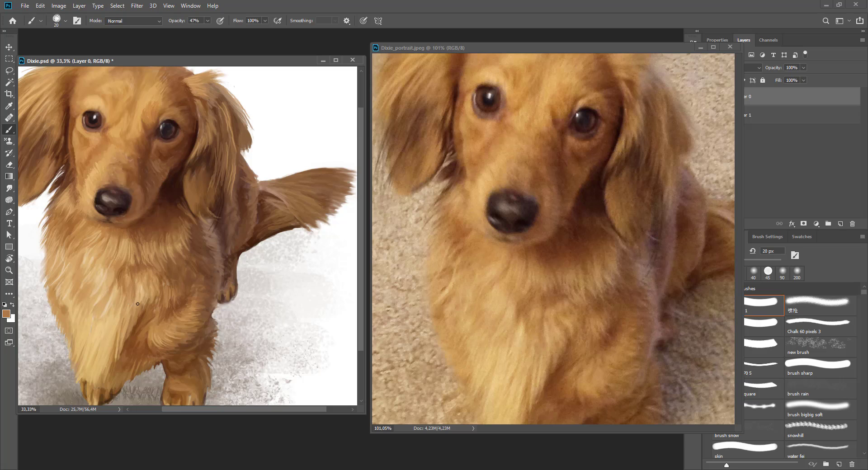
left_click(128, 330, "alt")
scroll(125, 348, "down", 2)
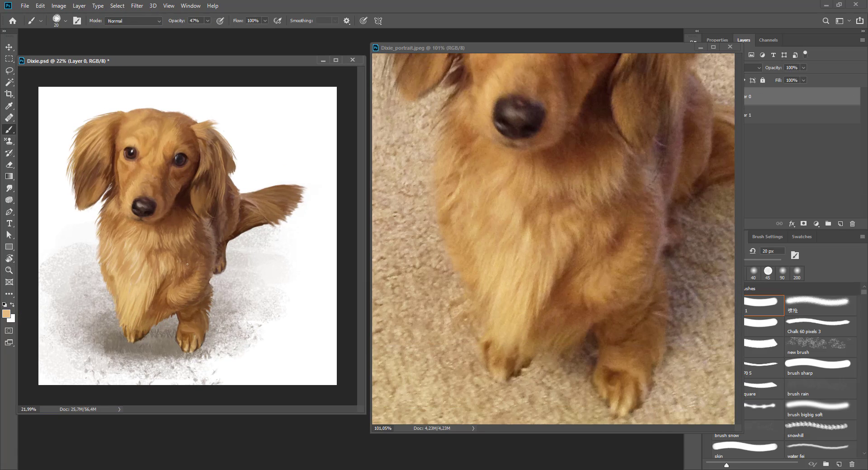
left_click(140, 272, "alt")
scroll(122, 309, "up", 1)
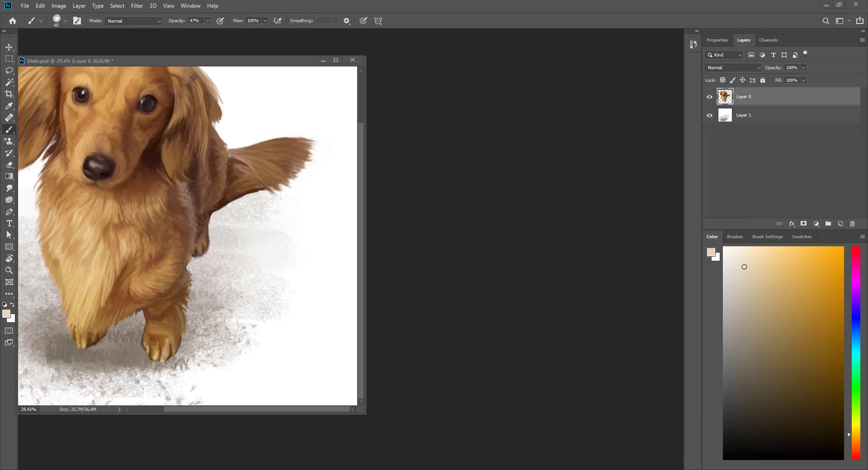
Sample tan and reddish brown colours and stroke fur along the top of the tail
left_click(91, 275, "alt")
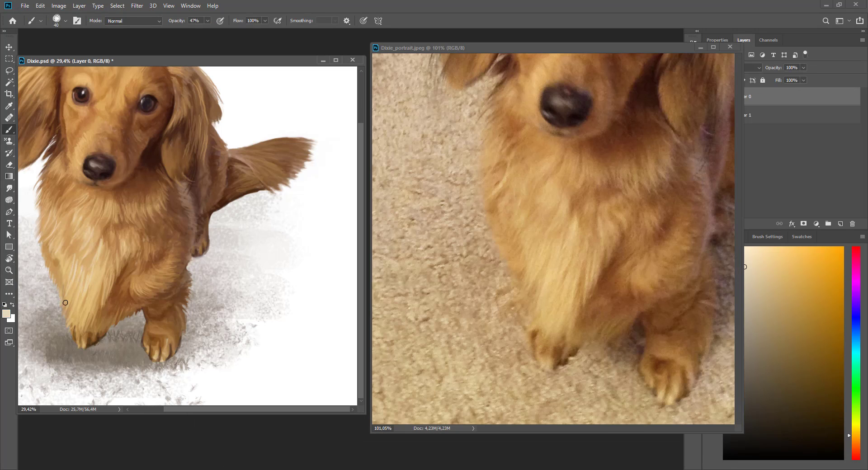
left_click(75, 251, "alt")
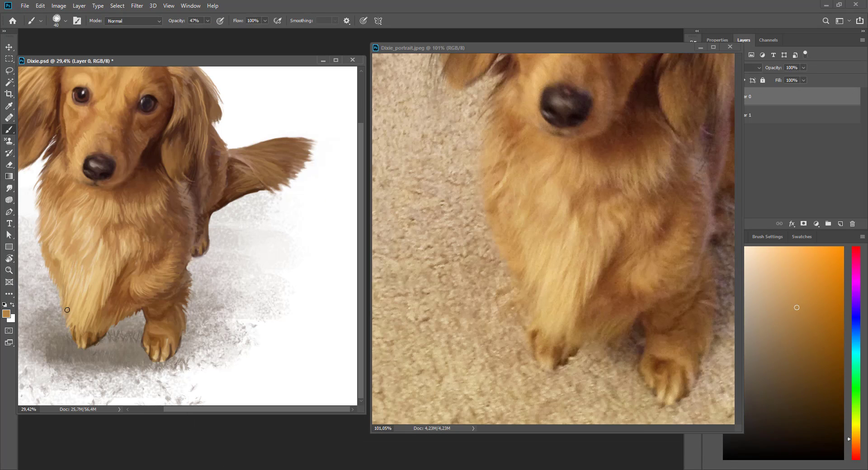
scroll(67, 294, "down", 1)
left_click(104, 288, "alt")
scroll(265, 275, "up", 1)
left_click(251, 213, "alt")
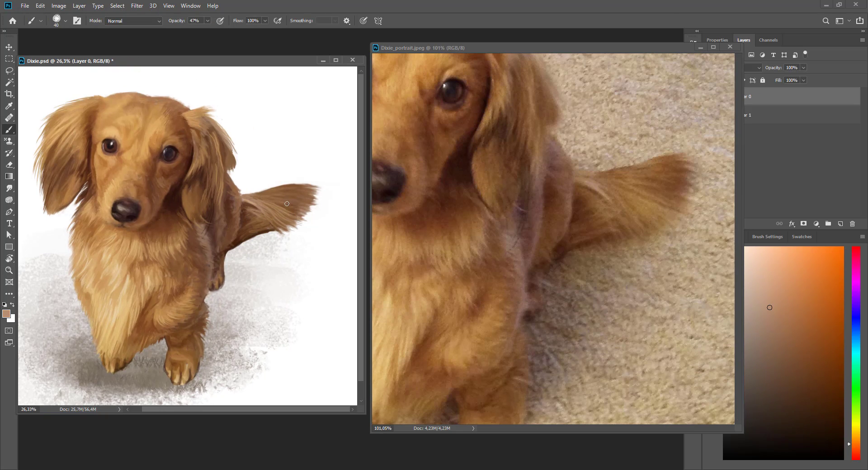
left_click_drag(244, 193, 280, 188)
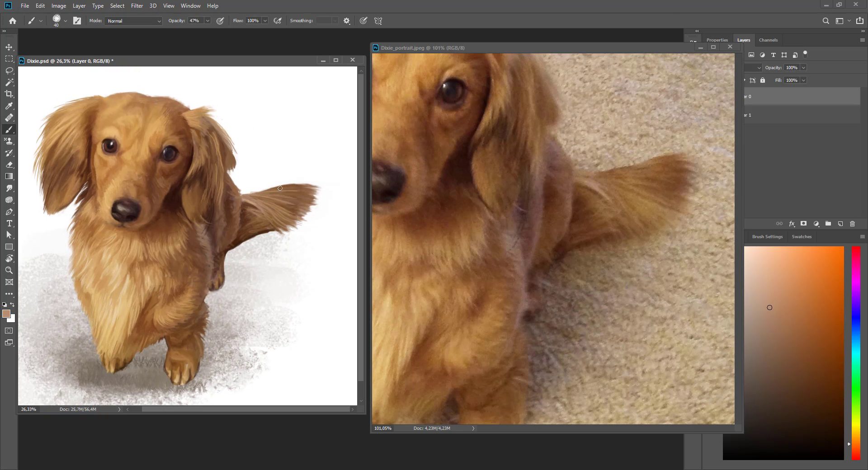
Refine the eye and forehead fur using orange and golden tones from the reference photo
left_click(472, 201, "alt")
key("z")
left_click_drag(224, 274, 235, 272)
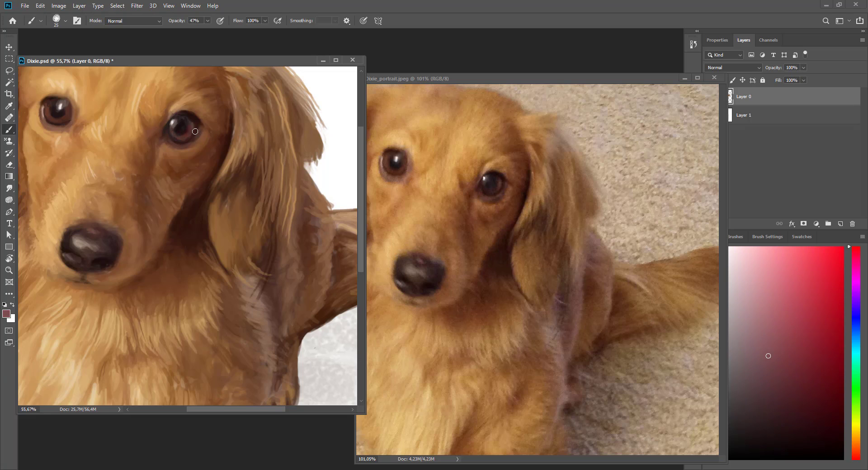
left_click(418, 153, "alt")
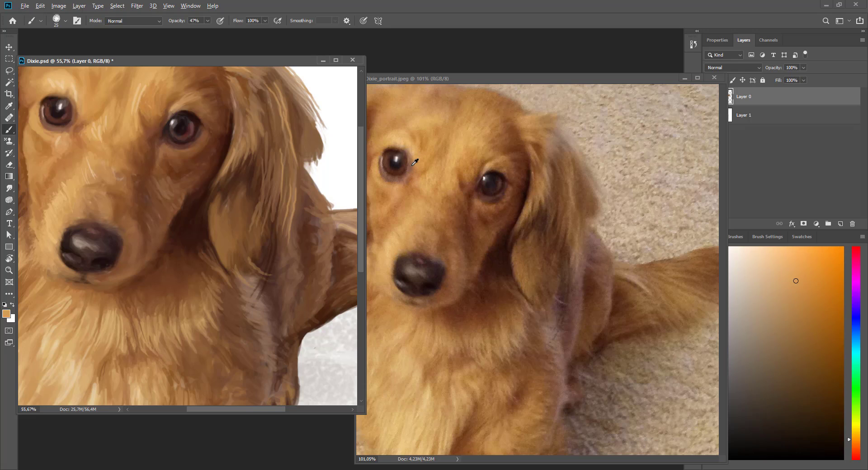
left_click(79, 115, "alt")
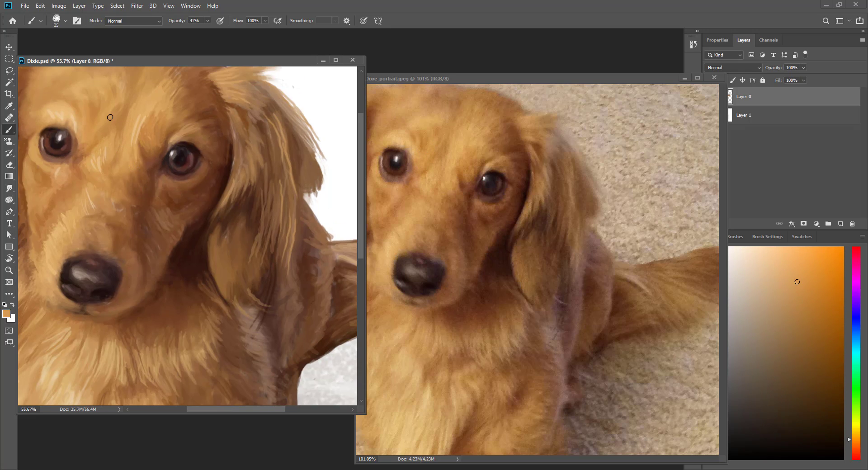
scroll(114, 116, "up", 2)
left_click(69, 84, "alt")
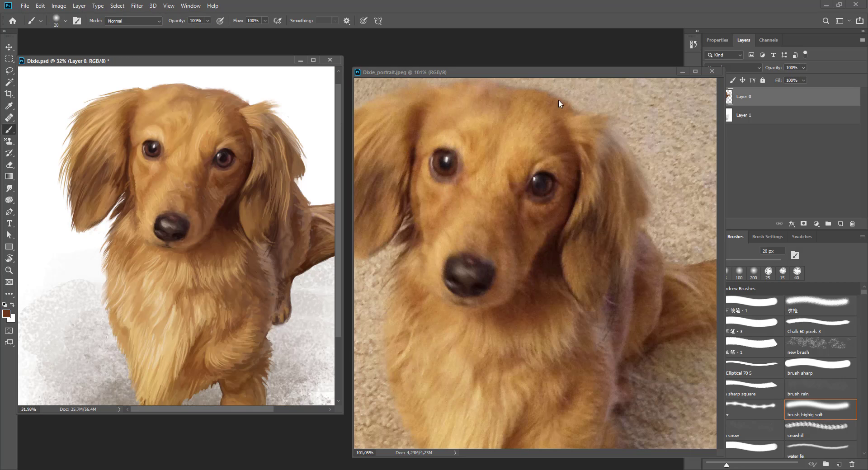
Sample the tan fur colour from the photo and enlarge the brush to 50 px
left_click(559, 104, "alt")
key("bracketright")
key("bracketright")
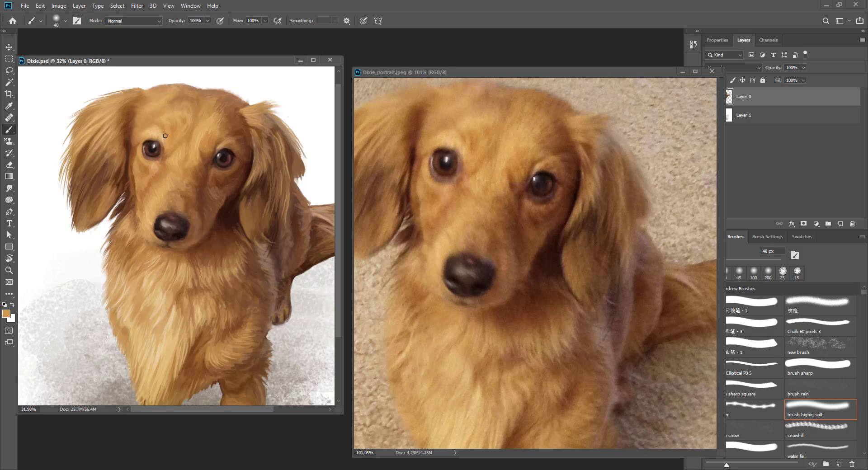
key("bracketright")
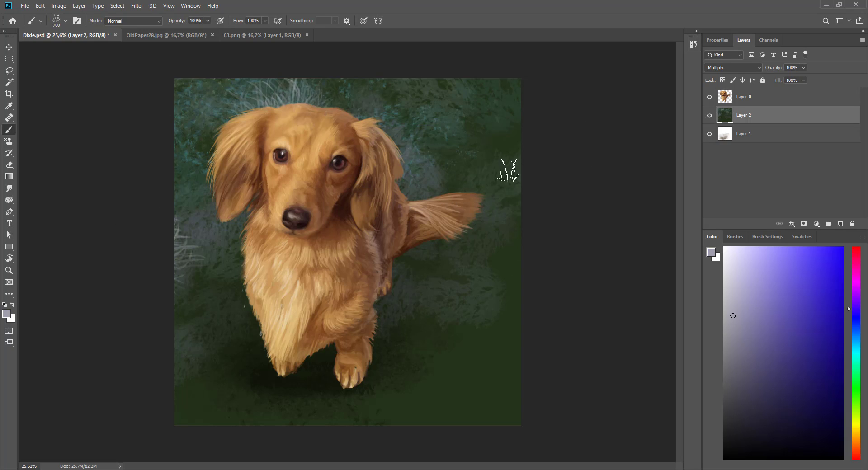
Speckle the green background with a scattering star-shaped brush
left_click(735, 236)
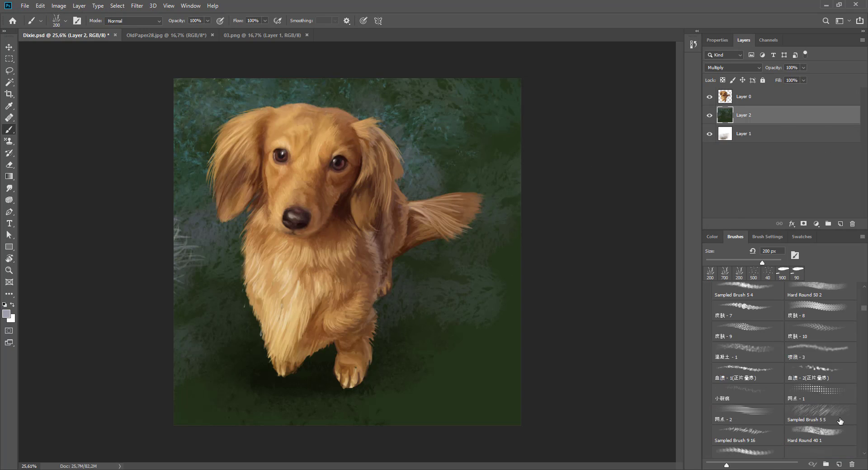
left_click(808, 438)
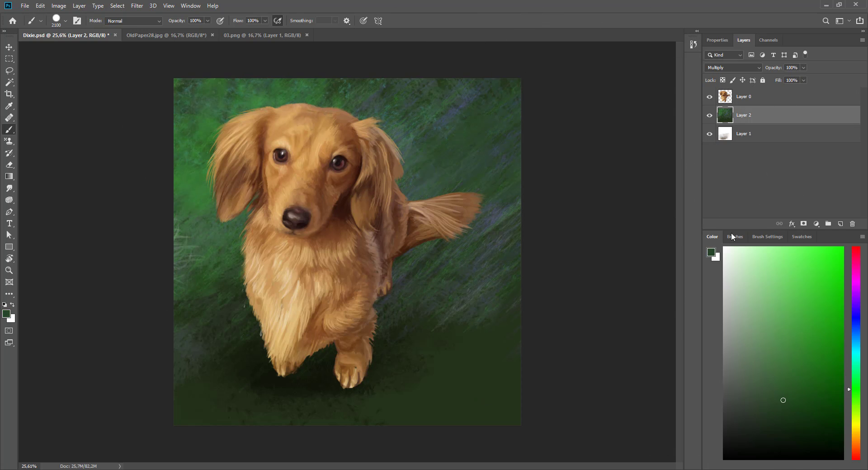
left_click(735, 236)
left_click(737, 411)
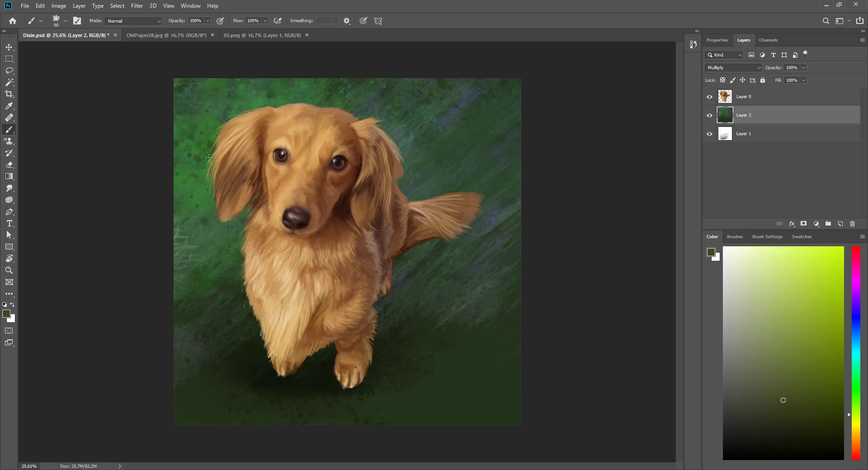
left_click_drag(558, 180, 443, 236)
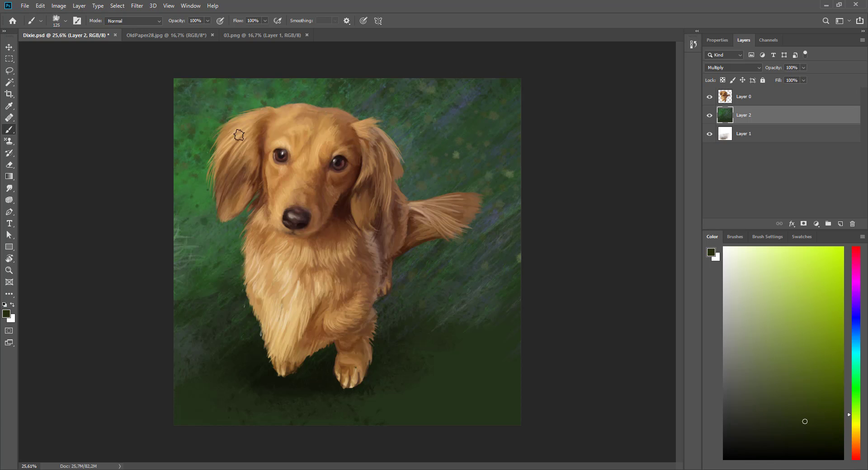
Paint a dark olive-brown wash along the lower background with a large round brush at 61% opacity
left_click(735, 237)
left_click(712, 237)
left_click(855, 431)
left_click(810, 390)
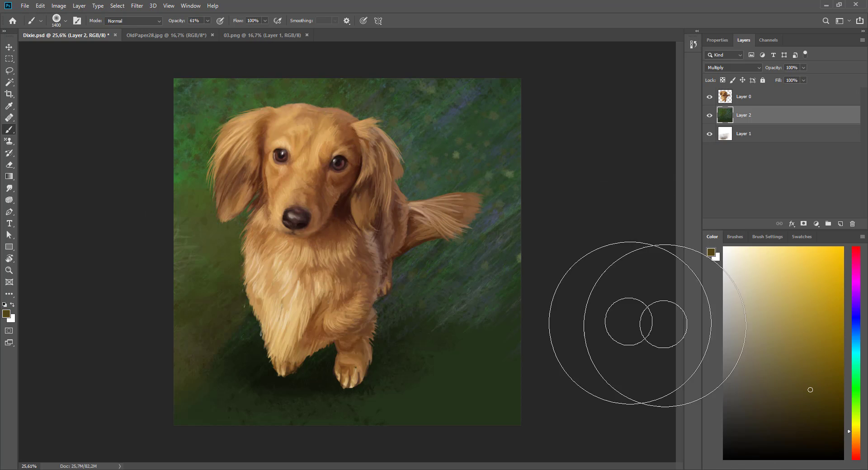
left_click_drag(647, 324, 771, 400)
left_click_drag(355, 396, 527, 377)
With a broad textured brush, paint khaki and dark green bands over the background
left_click(735, 236)
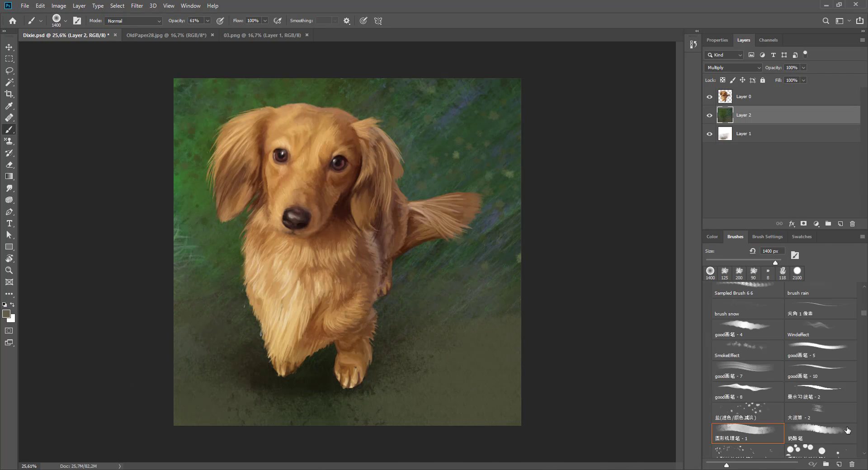
left_click(847, 430)
left_click(712, 236)
left_click(753, 324)
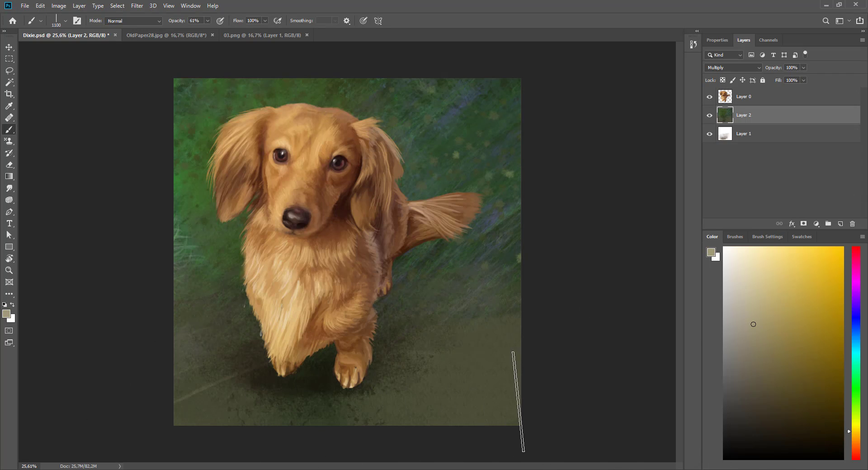
left_click(204, 211, "alt")
left_click_drag(772, 67, 795, 71)
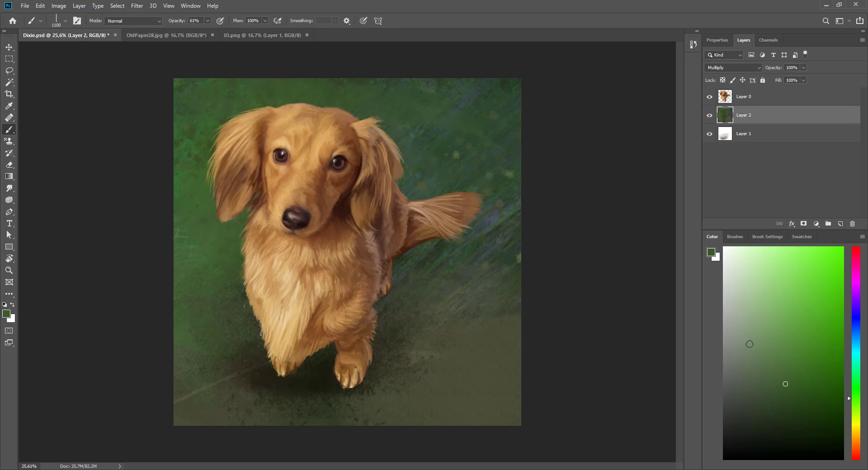
left_click(834, 413)
mouse_move(488, 325)
left_mouse_down()
mouse_move(246, 337)
mouse_move(480, 323)
left_mouse_up()
left_click(755, 348)
Choose the Dried Blood Splatters brush at size 700 and dab the top-left background
left_click(735, 236)
left_click(820, 421)
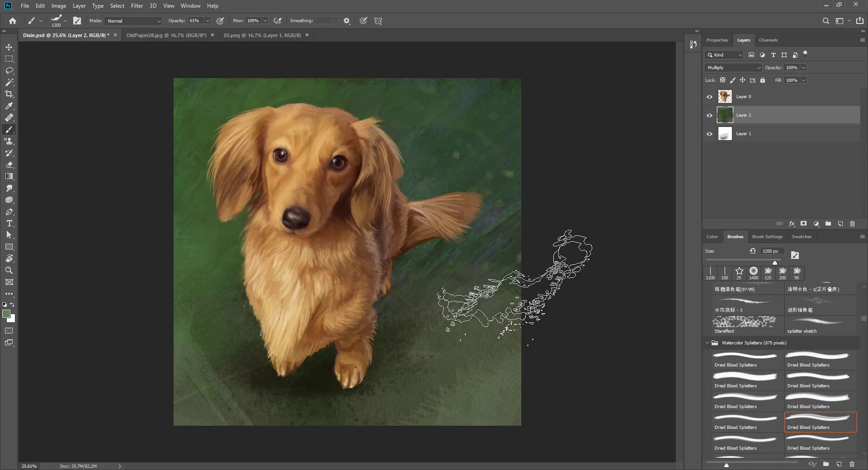
left_click(767, 236)
left_click(733, 275)
left_click_drag(172, 122, 199, 180)
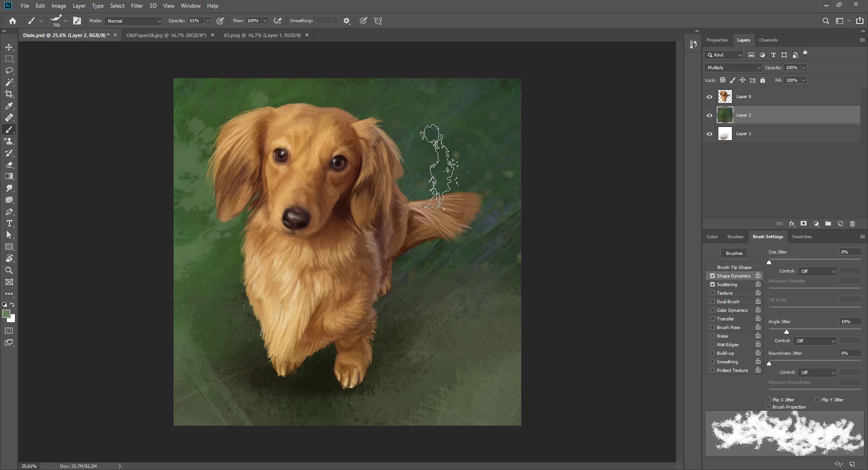
Adjust splatter tip and jitter at size 675, trying and undoing top-centre splatters
left_click(734, 253)
left_click(732, 348)
left_click(768, 237)
left_click(733, 276)
left_click(362, 122)
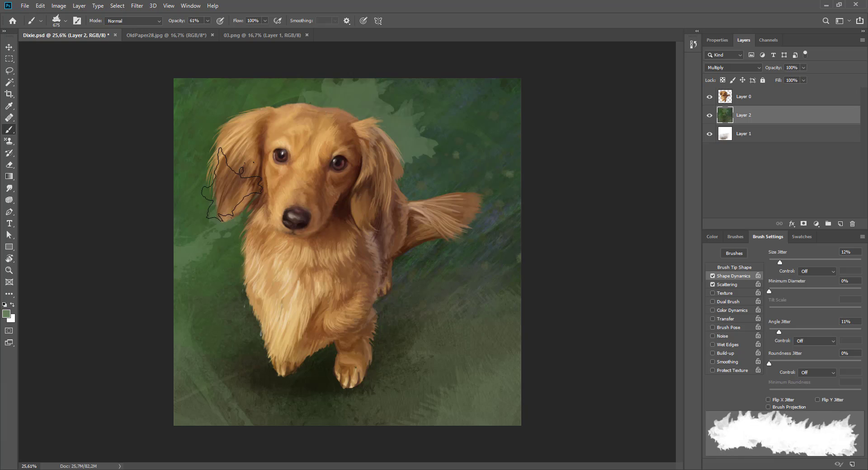
key("ctrl+z")
Set splatter size jitter to 5% and angle jitter to 20%, then pick dark green
left_click(733, 253)
left_click(732, 362)
left_click(767, 236)
left_click(733, 276)
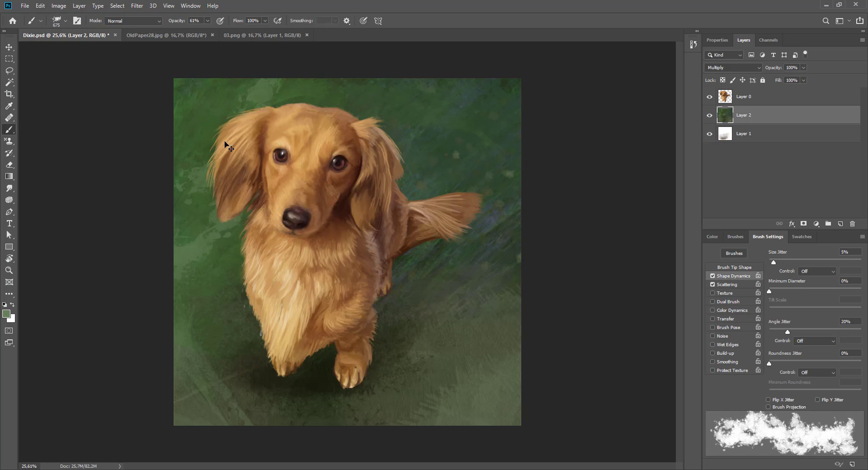
key("F6")
left_click(208, 110)
Dab dark green splatters around the background and canvas edges
left_click(497, 127)
left_click(208, 339)
left_click(492, 382)
left_click(425, 377)
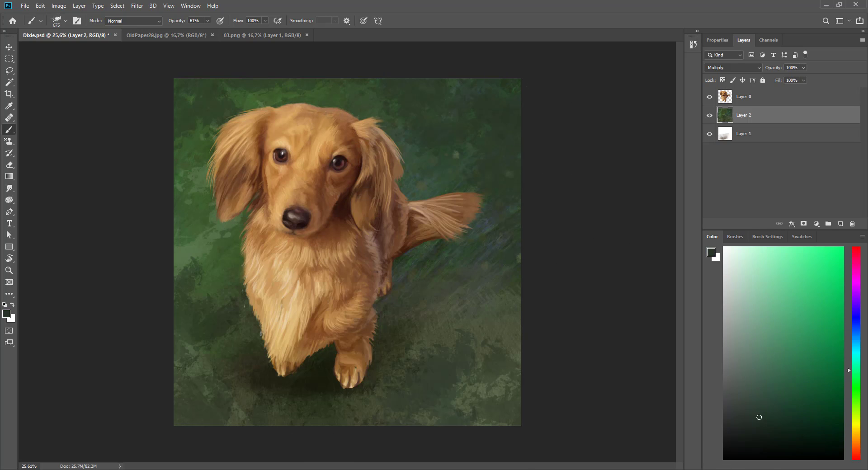
left_click_drag(384, 398, 474, 361)
Dab teal splatters across the background and along the top edges
left_click(470, 271)
left_click(212, 235)
left_click(235, 339)
left_click(764, 368)
left_click(194, 353)
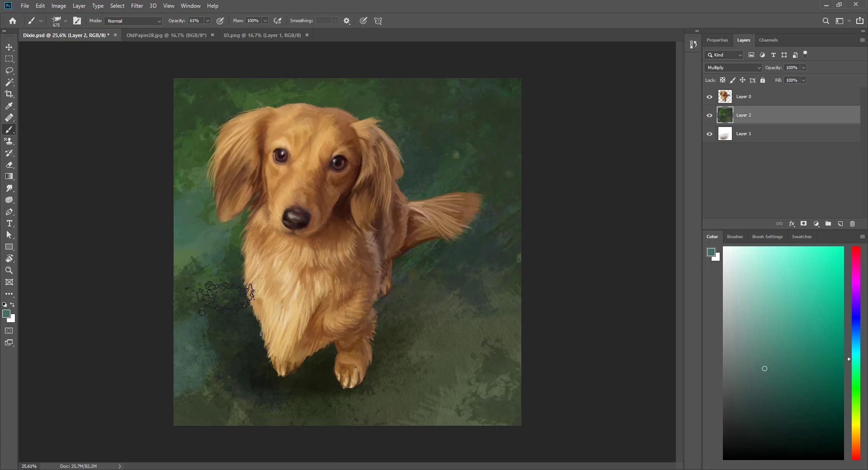
left_click(195, 140)
Splatter dark purple on the bottom right and light violet on the lower left
left_click(488, 127)
left_click(855, 275)
left_click(781, 414)
left_click_drag(430, 407, 501, 375)
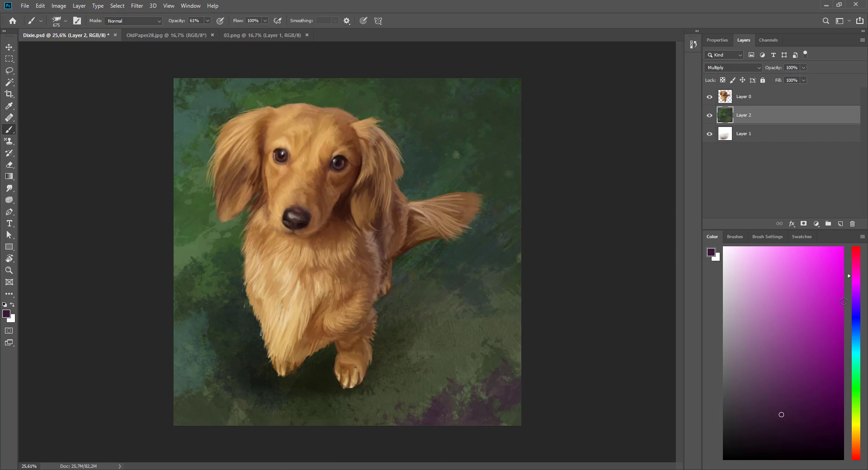
left_click(856, 299)
left_click(751, 345)
left_click_drag(190, 316, 235, 406)
Lower opacity to 29% and paint blue-teal splatters on the right and lower-left background
scroll(238, 402, "down", 2)
left_click_drag(178, 21, 157, 23)
mouse_move(235, 362)
left_mouse_down()
mouse_move(193, 329)
mouse_move(470, 343)
mouse_move(337, 378)
left_mouse_up()
left_click(386, 327, "alt")
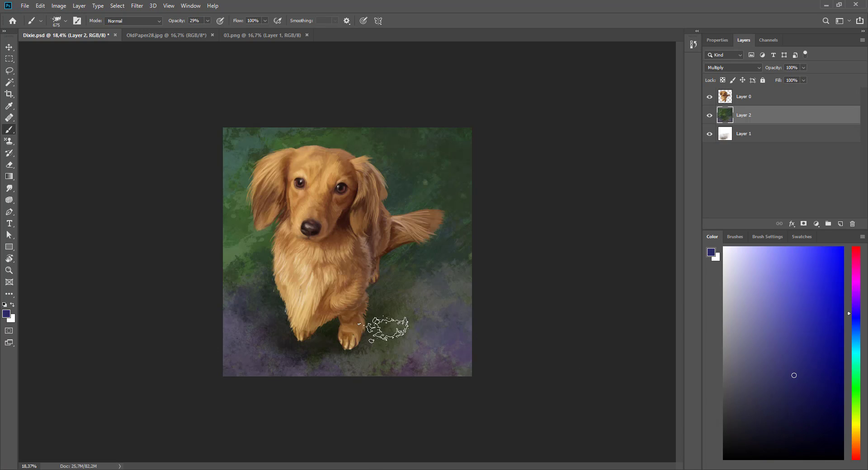
left_click(855, 334)
mouse_move(387, 327)
left_mouse_down()
mouse_move(452, 298)
mouse_move(465, 280)
left_mouse_up()
left_click_drag(235, 253, 251, 310)
Add dark teal splatters along the upper-left edge, then dab dark brown
left_click(855, 360)
left_click(811, 384)
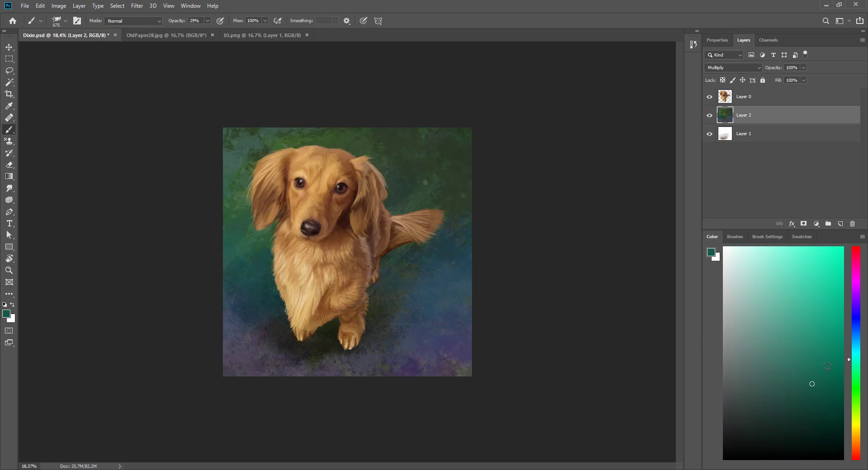
left_click_drag(235, 212, 253, 253)
left_click(856, 408)
left_click(786, 323)
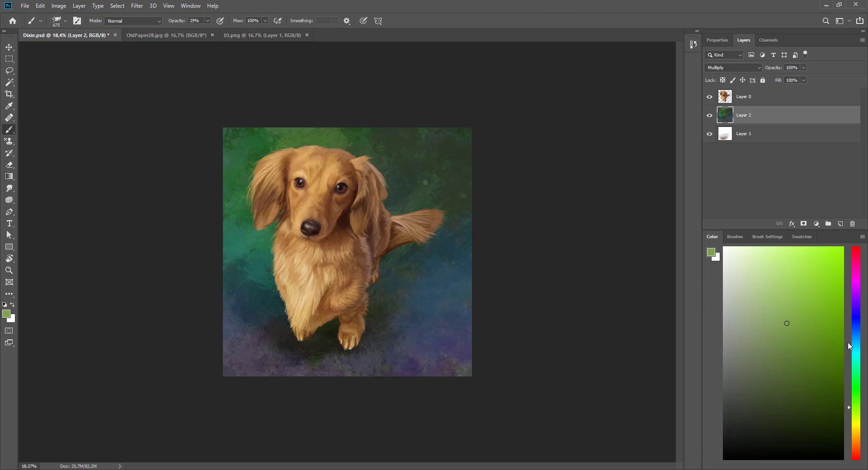
left_click(856, 441)
left_click(777, 383)
left_click(856, 449)
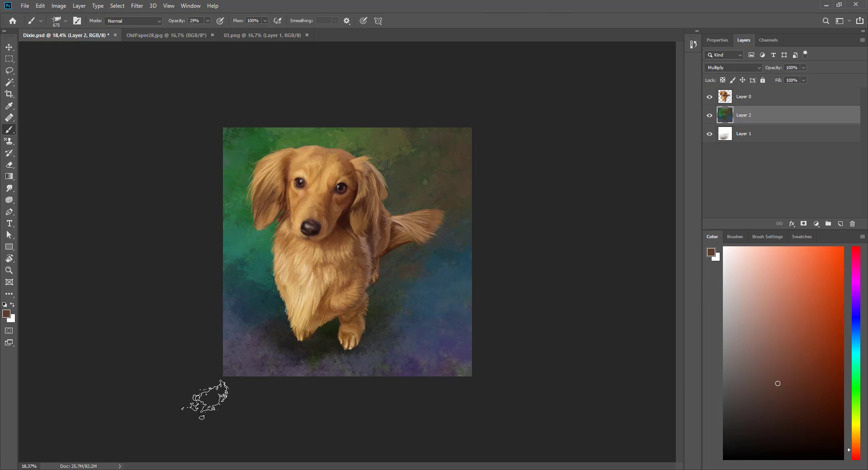
Try teal, green and yellow-green, then tint the top-right background maroon pink-purple
left_click(258, 275, "alt")
left_click(253, 224, "alt")
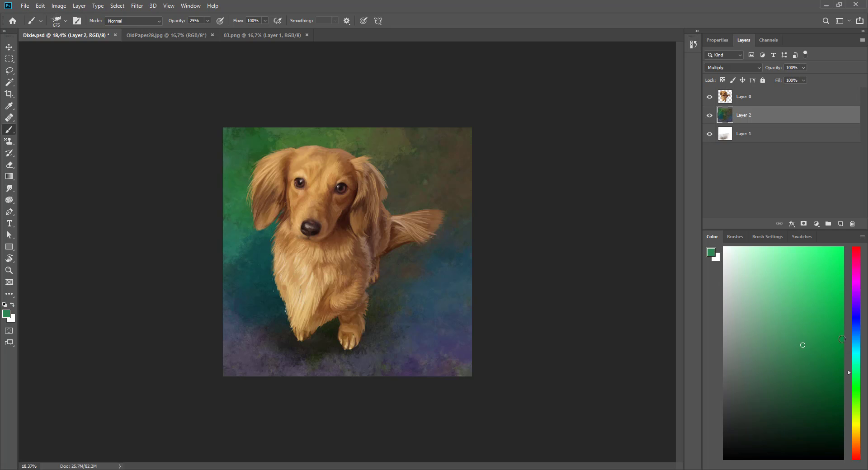
left_click(230, 136, "alt")
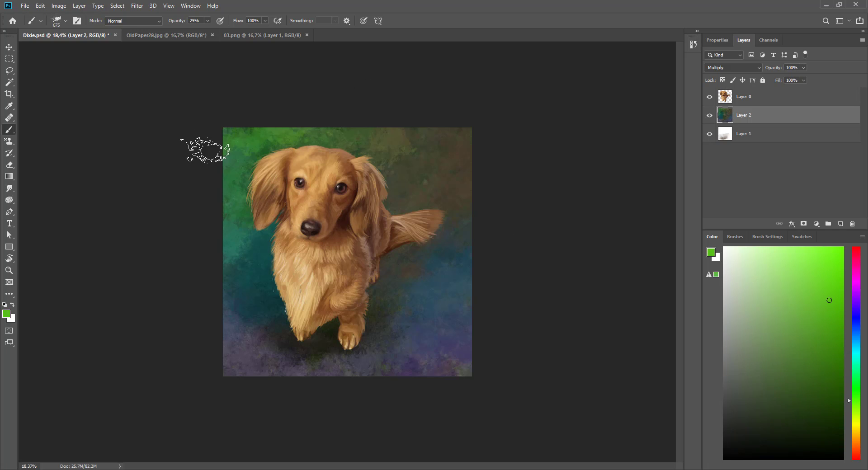
left_click(254, 244, "alt")
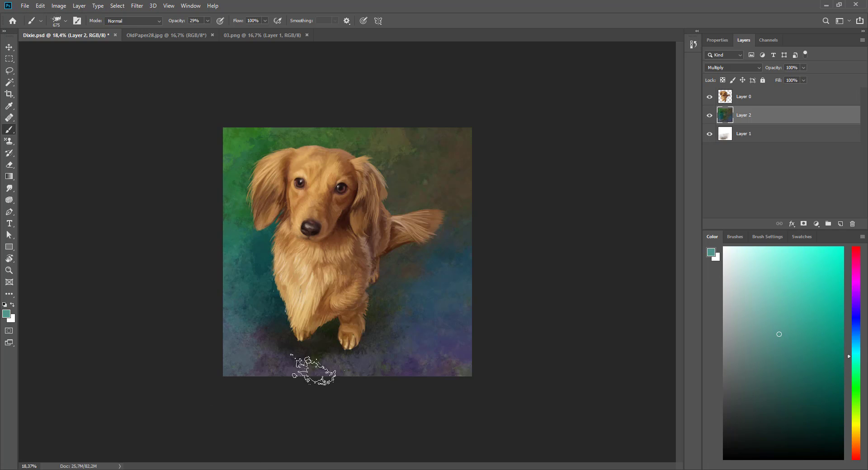
left_click(413, 319, "alt")
left_click_drag(458, 170, 452, 136)
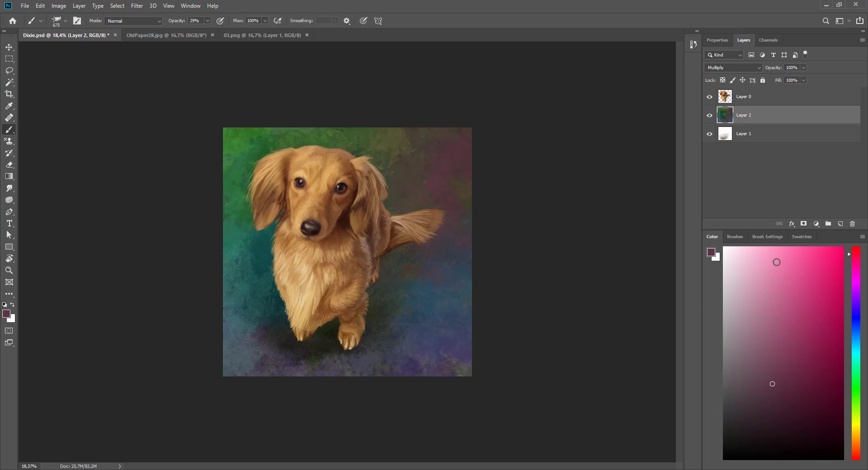
left_click(391, 293, "alt")
left_click(741, 136)
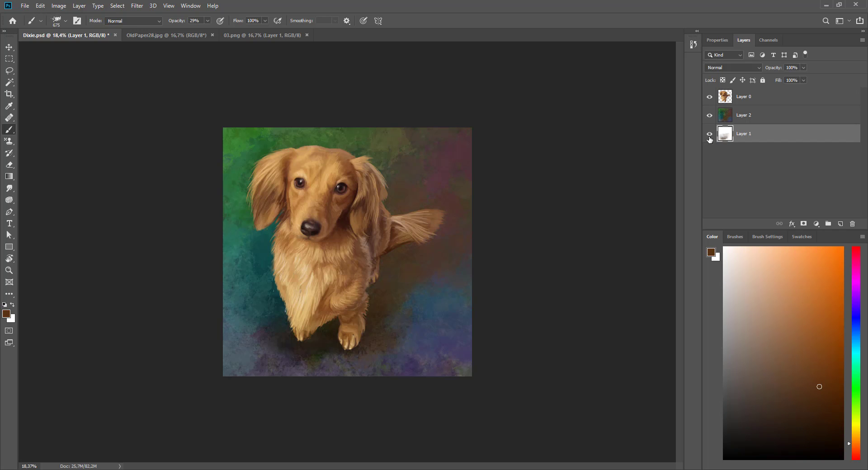
On Layer 2, try grey-blue, teal and dark olive paint colours with a 1200 px brush
left_click(741, 116)
left_click(59, 5)
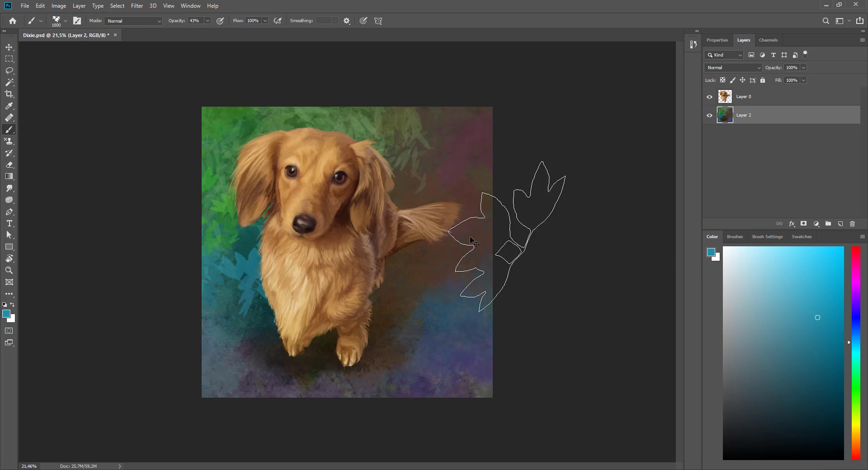
left_click_drag(850, 342, 850, 316)
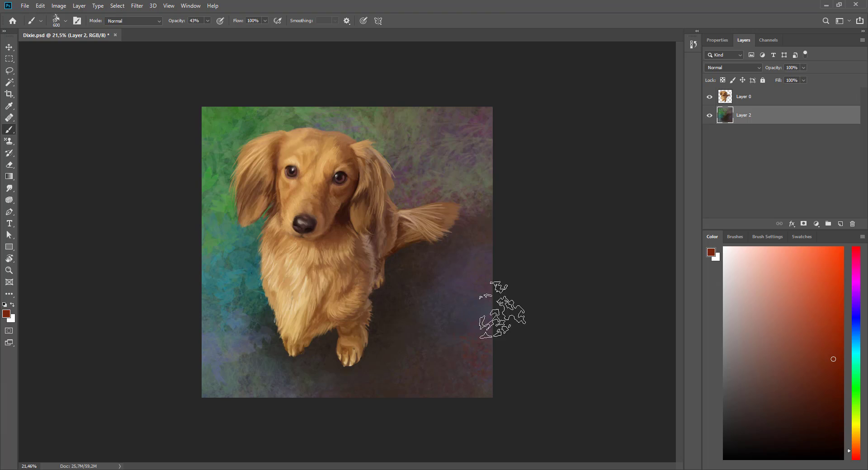
left_click(504, 311, "alt")
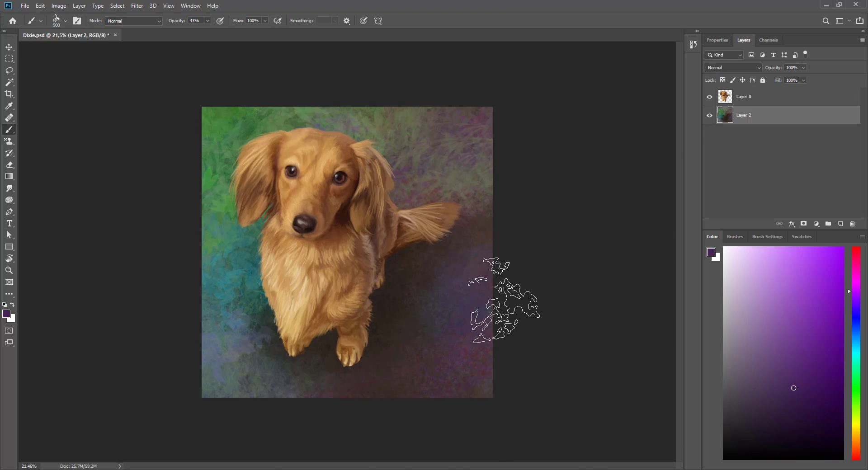
left_click(489, 316, "alt")
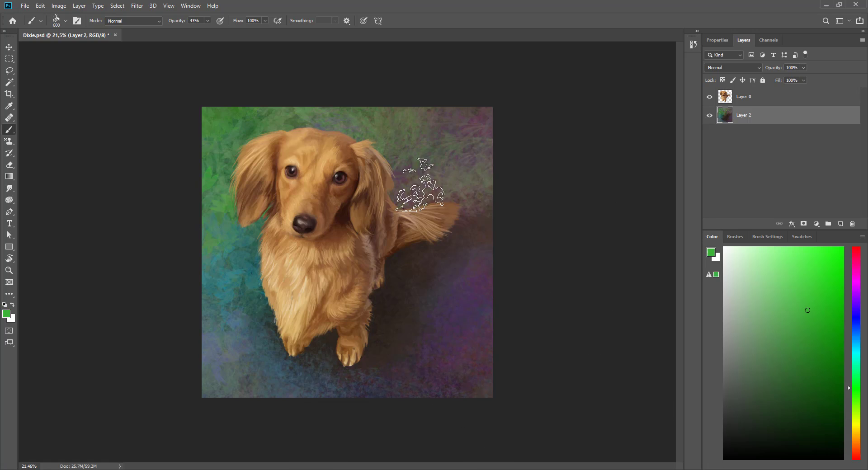
key("bracketright")
key("bracketright")
key("bracketright")
left_click(809, 314)
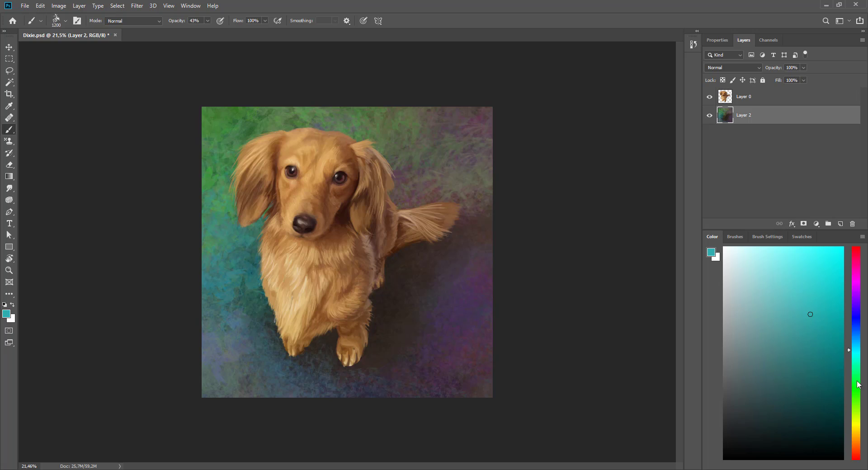
left_click(492, 181, "alt")
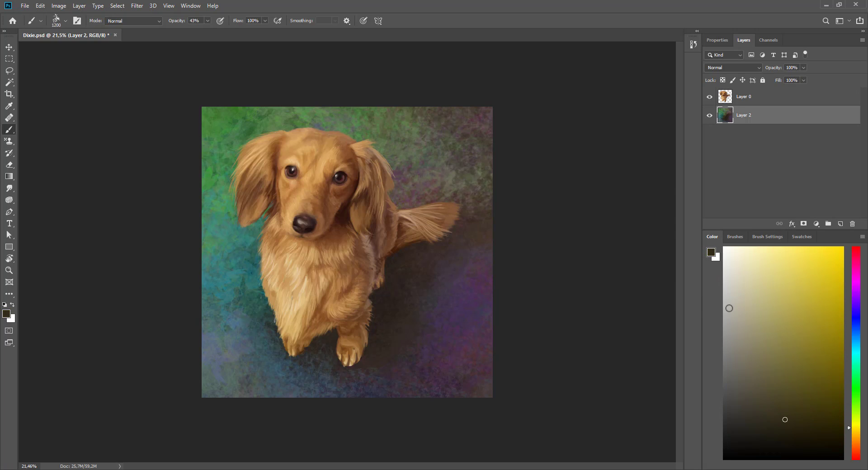
Paint bright green strokes in the upper-left background with a larger textured brush
key("bracketleft")
key("bracketleft")
key("bracketleft")
left_click(466, 187, "alt")
left_click(493, 170, "alt")
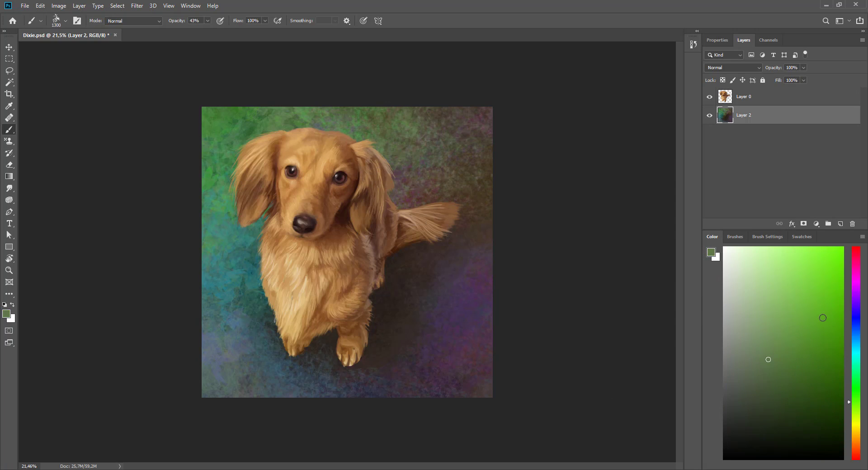
key("period")
left_click_drag(280, 135, 213, 120)
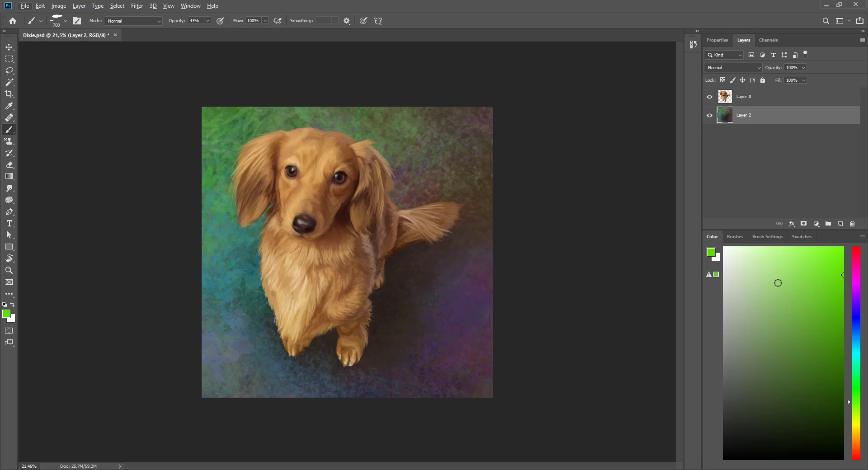
Pick a brighter green at 700 px and boost Hue/Saturation to +37
left_click(829, 251)
key("comma")
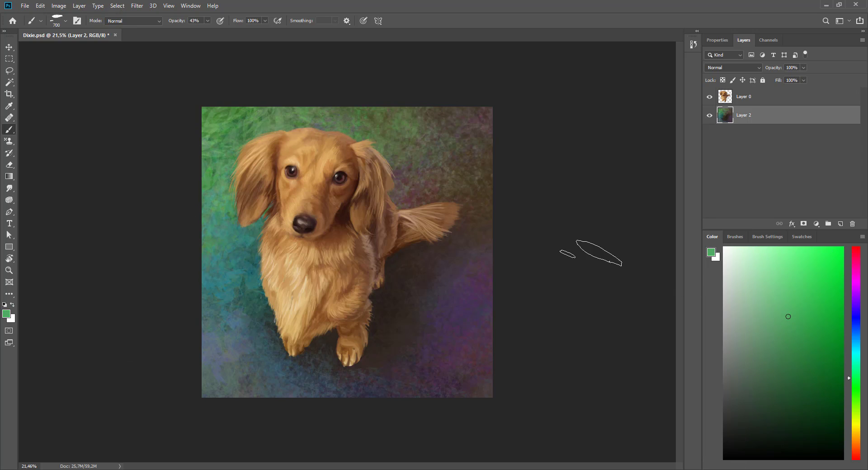
key("ctrl+u")
mouse_move(680, 212)
left_mouse_down()
mouse_move(695, 213)
mouse_move(681, 209)
left_mouse_up()
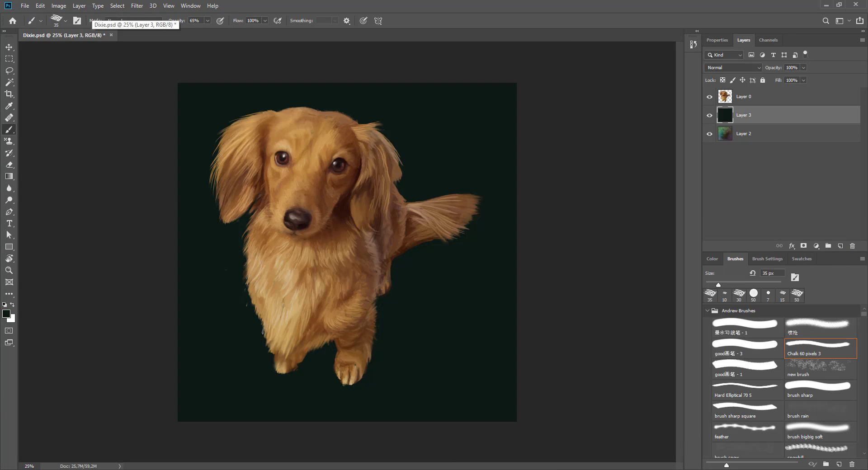
Paint large yellow-green and green strokes right, left, along the bottom and upper right of the dog
left_click_drag(485, 181, 434, 190)
mouse_move(497, 217)
left_mouse_down()
mouse_move(465, 286)
mouse_move(436, 252)
mouse_move(432, 300)
mouse_move(452, 384)
left_mouse_up()
left_click_drag(497, 317, 426, 348)
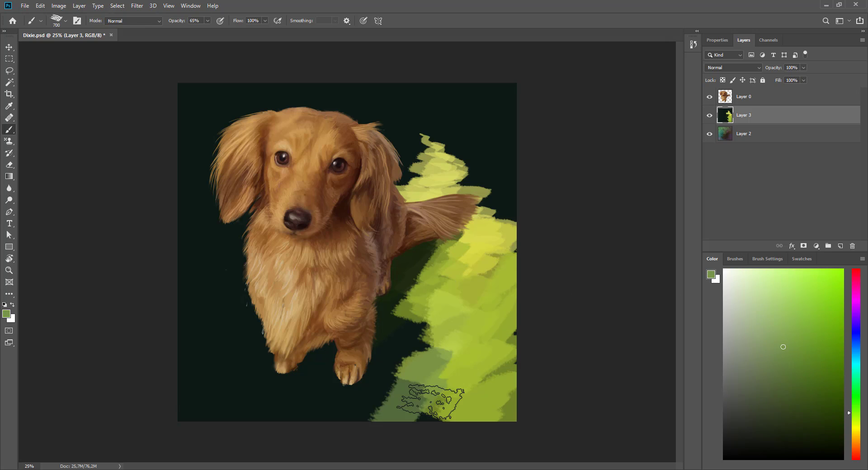
mouse_move(235, 398)
left_mouse_down()
mouse_move(181, 317)
mouse_move(194, 195)
left_mouse_up()
left_click_drag(235, 226, 208, 407)
left_click_drag(280, 307, 226, 407)
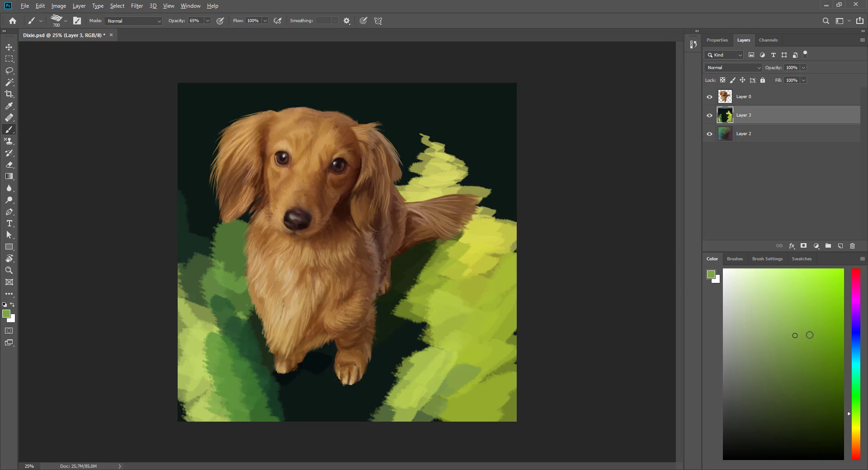
left_click_drag(272, 344, 217, 420)
left_click_drag(308, 415, 465, 348)
left_click_drag(334, 416, 466, 352)
mouse_move(415, 150)
left_mouse_down()
mouse_move(474, 138)
mouse_move(506, 158)
left_mouse_up()
Add dark-green strokes in the upper corners and grass-brush texture right of the dog
left_click(808, 402)
left_click(794, 381)
left_click_drag(384, 90, 475, 136)
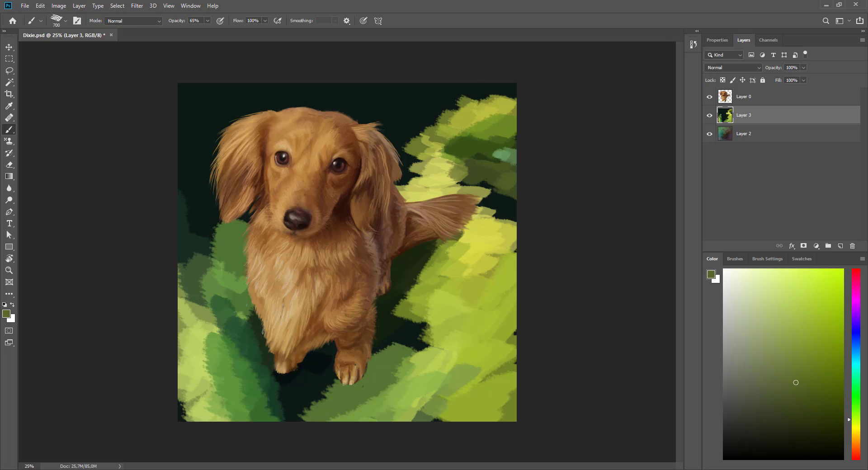
left_click_drag(180, 91, 235, 144)
left_click(735, 258)
left_click(818, 368)
left_click_drag(497, 212, 398, 326)
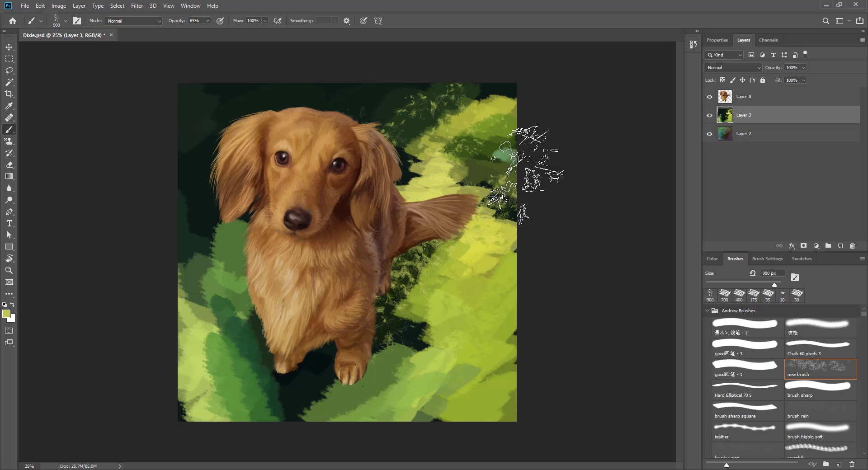
Paint yellow-green grass texture at the upper right, bottom and left edge using the snowhill brush
left_click_drag(452, 293, 384, 375)
left_click(498, 111, "alt")
left_click_drag(456, 102, 420, 136)
mouse_move(194, 312)
left_mouse_down()
mouse_move(266, 407)
mouse_move(335, 370)
left_mouse_up()
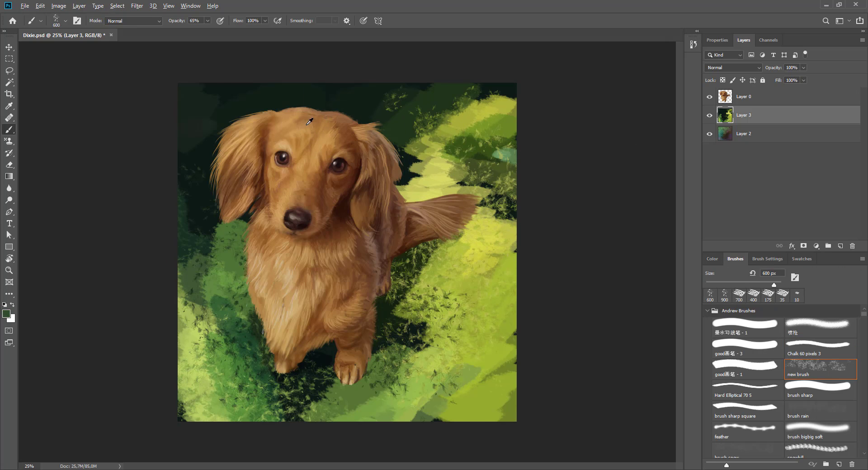
left_click(816, 450)
left_click_drag(183, 308, 217, 416)
mouse_move(188, 354)
left_mouse_down()
mouse_move(359, 430)
mouse_move(442, 326)
left_mouse_up()
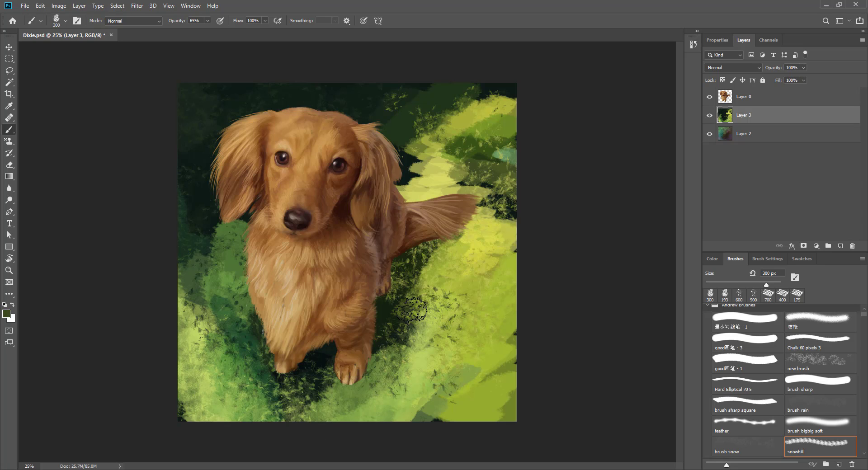
With a 300 px brush, paint dark green grass texture across the upper-right background
key("bracketright")
left_click(415, 153, "alt")
left_click(415, 153, "alt")
left_click_drag(415, 153, 479, 95)
left_click_drag(511, 136, 470, 90)
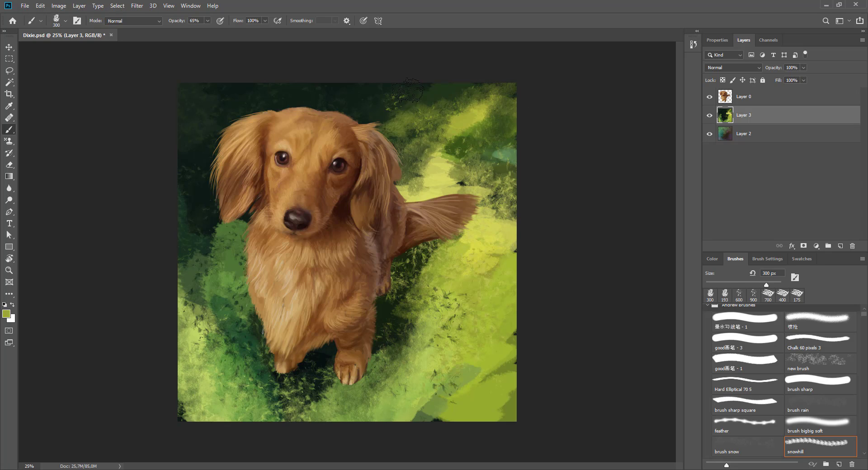
left_click_drag(375, 99, 442, 136)
Paint dark grass near the left ear, green on the left side, and shadows along the dog's paw
left_click_drag(407, 190, 384, 112)
mouse_move(194, 176)
left_mouse_down()
mouse_move(249, 229)
mouse_move(194, 362)
left_mouse_up()
left_click_drag(190, 235, 216, 375)
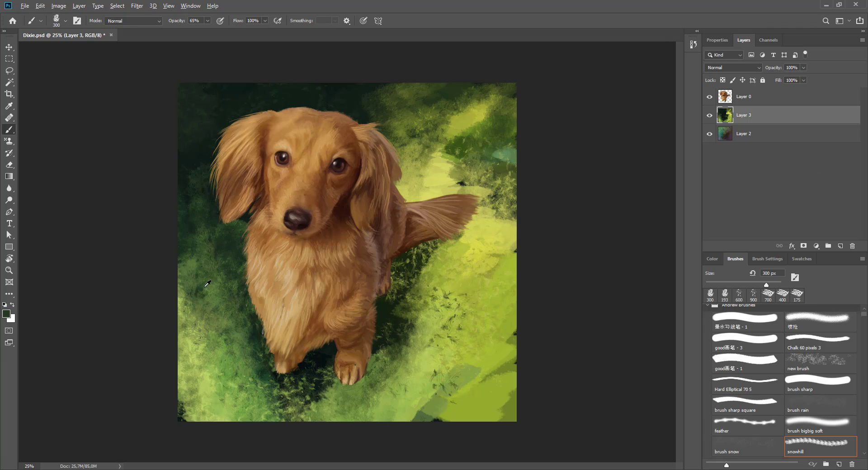
key("bracketleft")
key("bracketleft")
left_click_drag(194, 290, 205, 393)
mouse_move(421, 293)
left_mouse_down()
mouse_move(464, 232)
mouse_move(406, 289)
mouse_move(387, 375)
mouse_move(271, 397)
left_mouse_up()
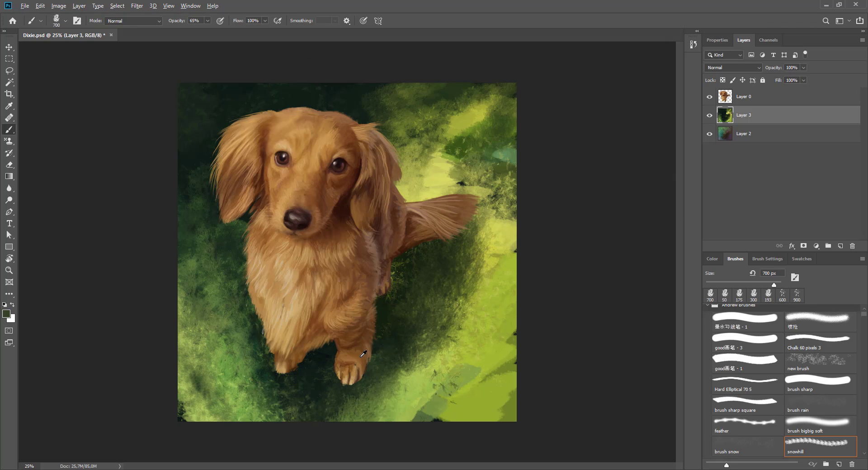
left_click_drag(271, 362, 420, 317)
At 600 px, paint yellow-green and mid-green strokes in the upper right and beside the tail
key("bracketleft")
left_click(452, 203, "alt")
left_click_drag(452, 204, 429, 136)
left_click(501, 224, "alt")
left_click_drag(497, 163, 480, 321)
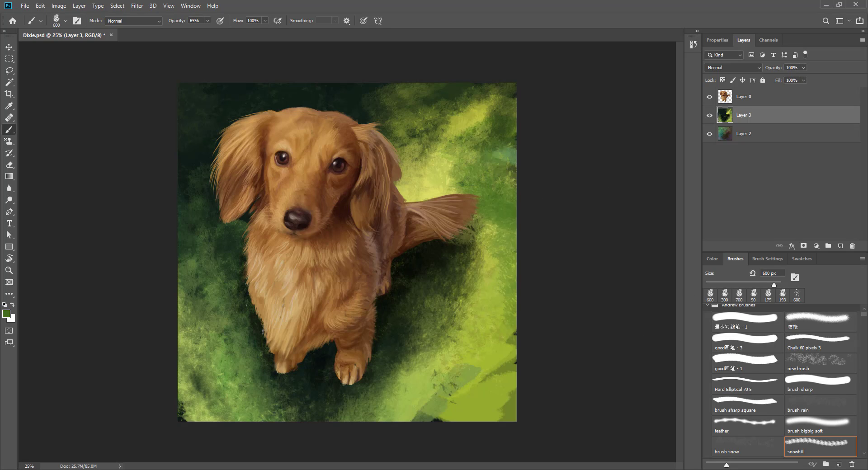
left_click_drag(491, 196, 490, 222)
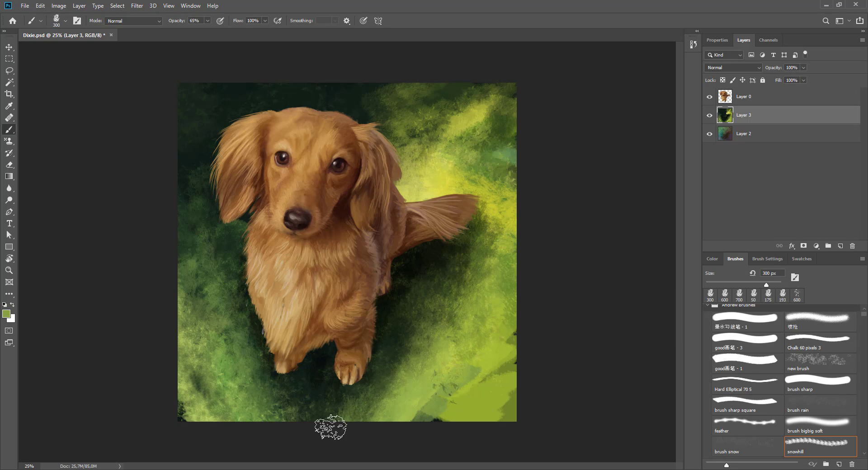
Lighten the lower-right, left-edge and bottom grass at 500 px, then darken around the paws with olive
left_click(479, 118, "alt")
key("bracketleft")
key("bracketleft")
key("bracketleft")
left_click(501, 127, "alt")
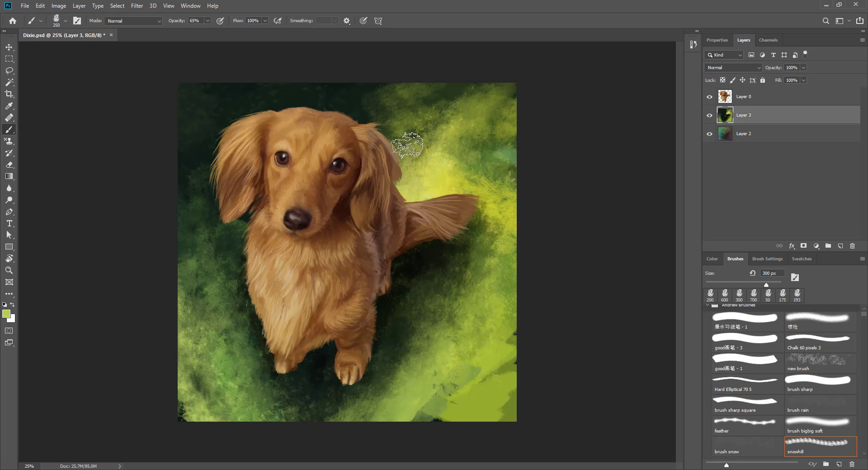
key("bracketright")
key("bracketright")
left_click_drag(488, 253, 343, 407)
mouse_move(204, 154)
left_mouse_down()
mouse_move(199, 353)
mouse_move(388, 407)
left_mouse_up()
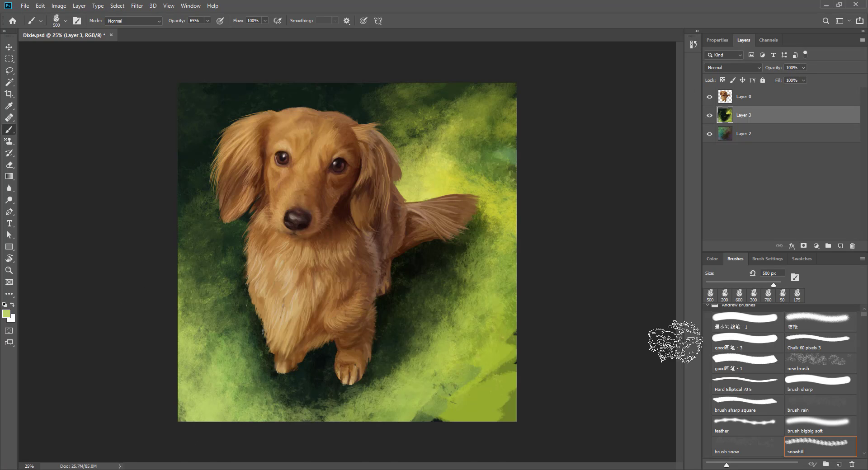
left_click(289, 397, "alt")
left_click_drag(280, 407, 194, 299)
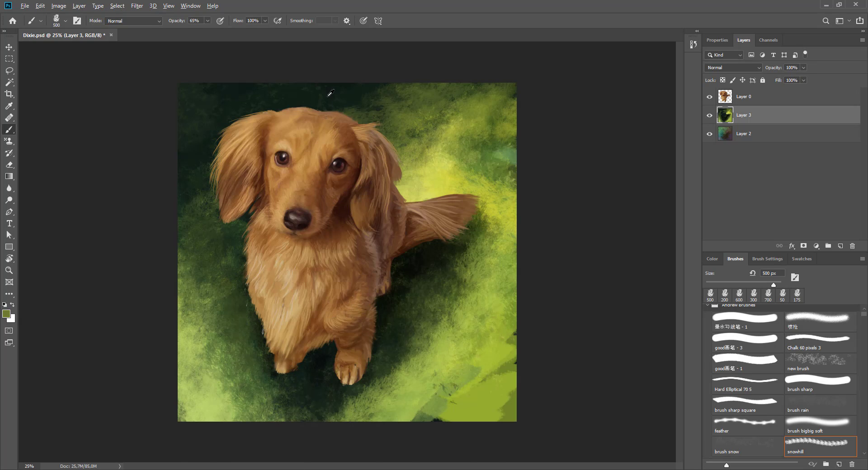
Lighten the dark grass left of the dog, then pick yellow-green with a 300 px brush
mouse_move(231, 157)
left_mouse_down()
mouse_move(213, 280)
mouse_move(243, 382)
left_mouse_up()
key("bracketleft")
key("bracketleft")
key("bracketleft")
left_click(190, 316, "alt")
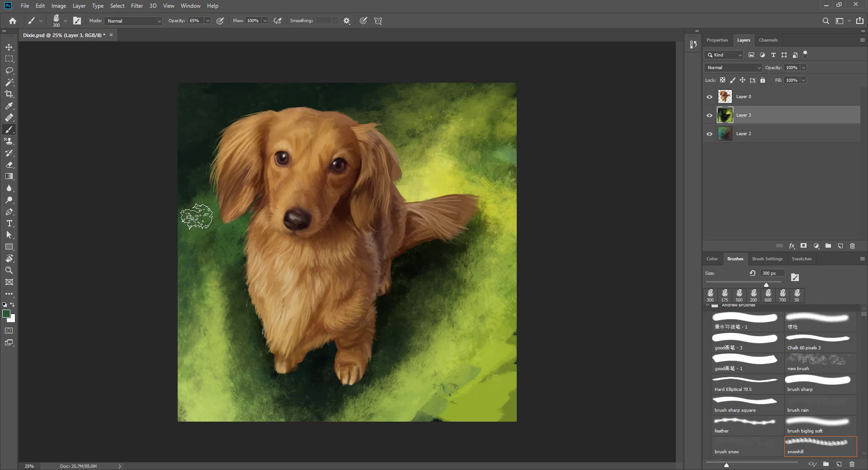
key("bracketright")
key("bracketright")
key("bracketright")
scroll(782, 352, "down", 5)
left_click(820, 352)
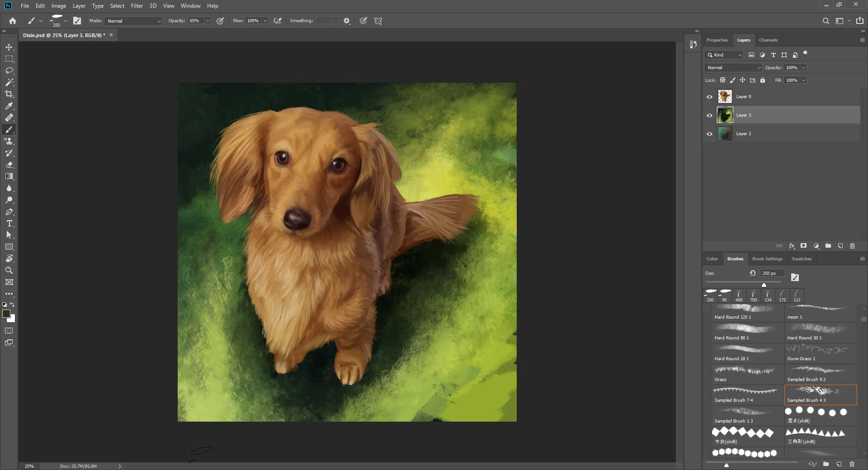
Paint light yellow grass blades at top right and a light green haze right of the leg
left_click(470, 243, "alt")
left_click_drag(447, 177, 422, 102)
left_click(821, 312)
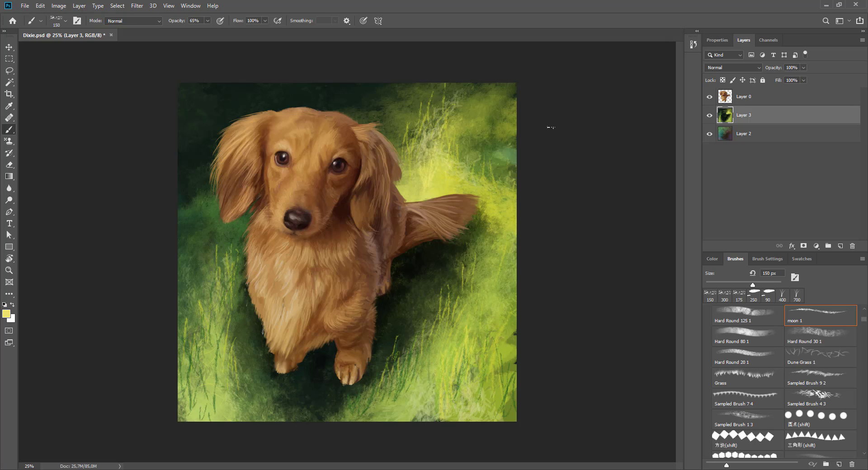
key("ctrl+z")
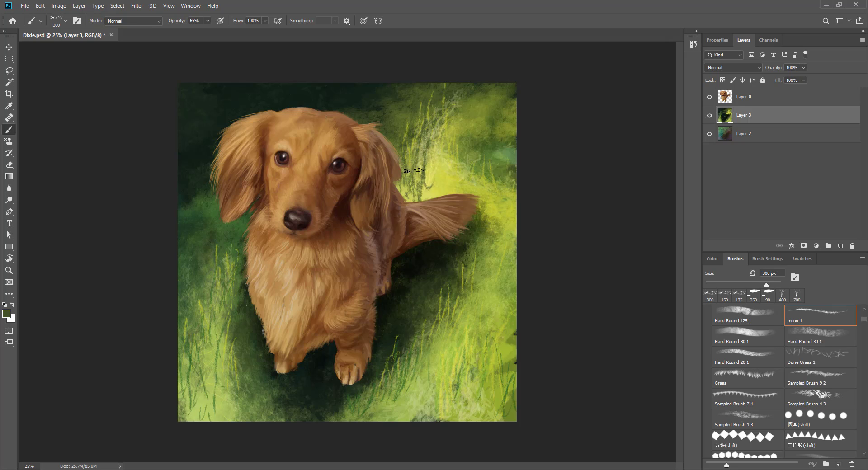
left_click(819, 337)
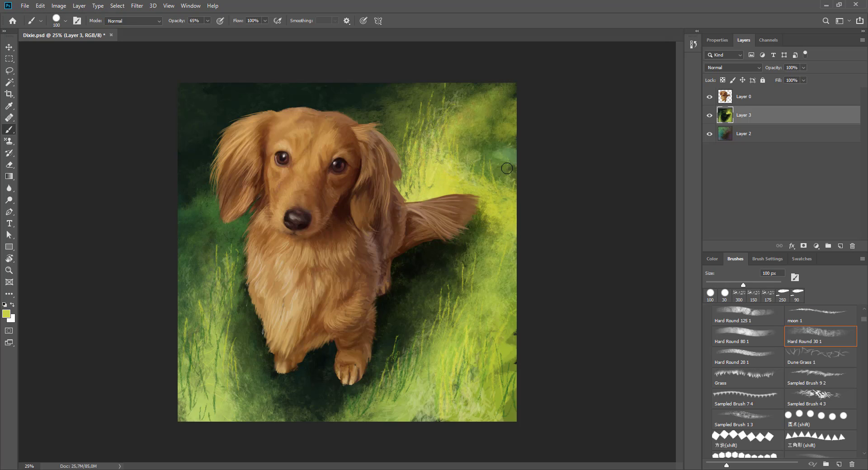
left_click_drag(481, 251, 407, 348)
Darken the bottom-right grass with olive green using a 400 px brush
left_click(206, 309, "alt")
left_click_drag(497, 357, 434, 406)
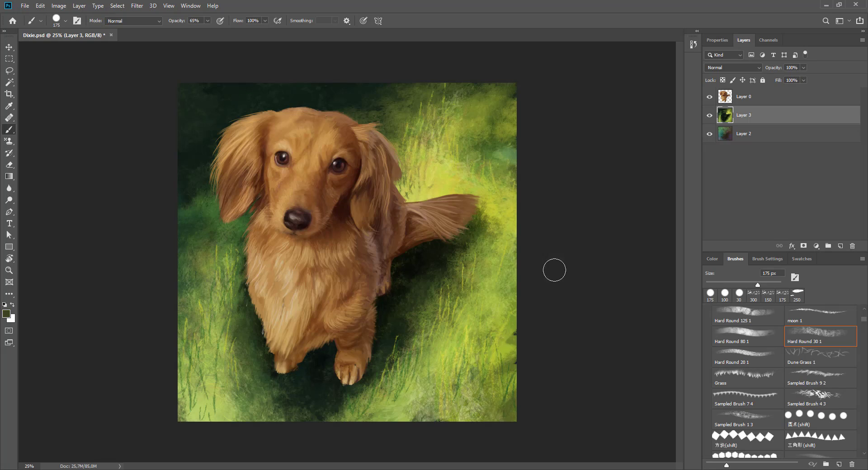
key("bracketright")
key("bracketright")
key("bracketright")
left_click_drag(533, 290, 478, 393)
Darken and brighten grass around the tail, darken the upper left, and smooth grass beside the front paws
left_click(193, 252, "alt")
left_click(197, 194, "alt")
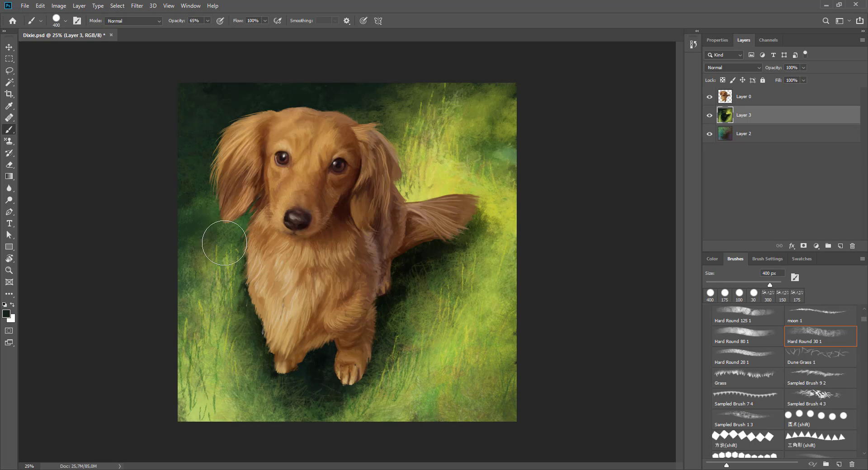
left_click_drag(493, 100, 406, 185)
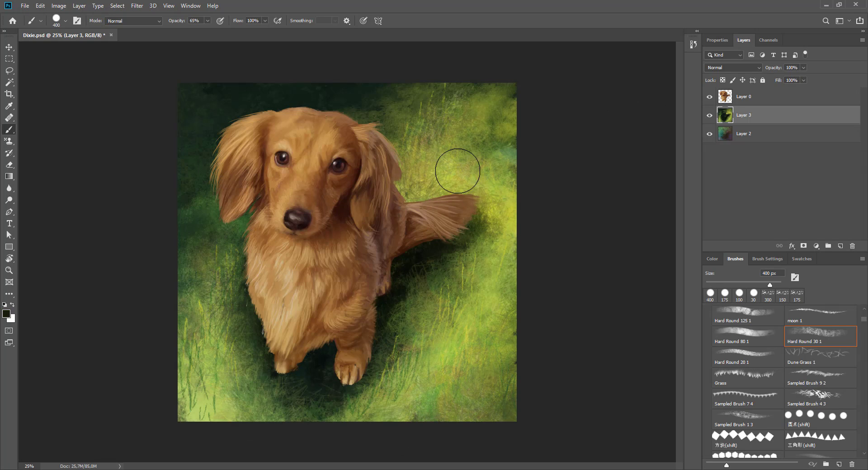
left_click_drag(455, 199, 395, 100)
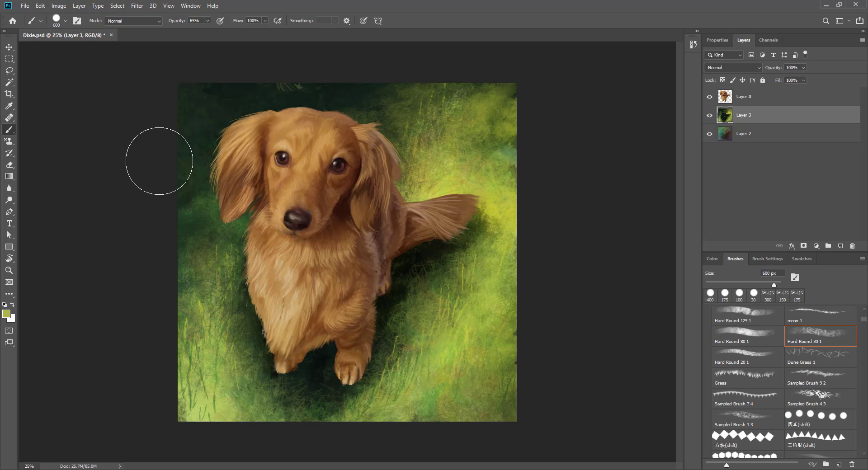
left_click(212, 116, "alt")
left_click_drag(213, 116, 175, 166)
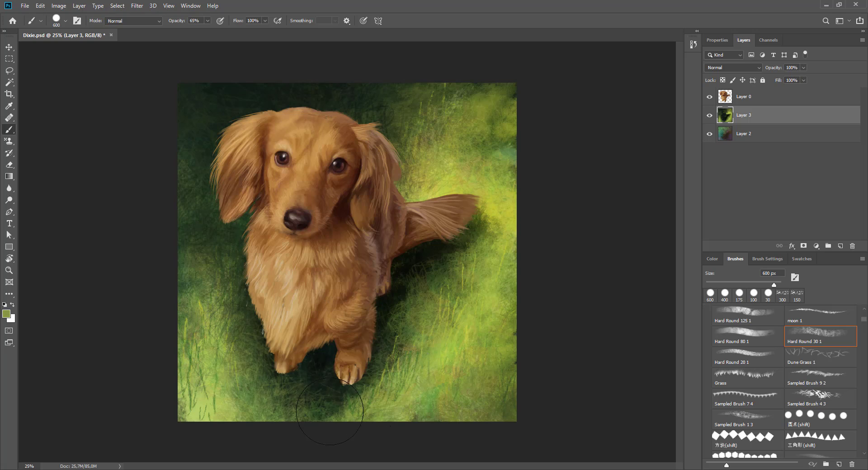
left_click_drag(280, 357, 230, 386)
Switch to the 'good画笔 - 3' brush, save the painting and zoom out to view it all
key("d")
scroll(786, 322, "up", 3)
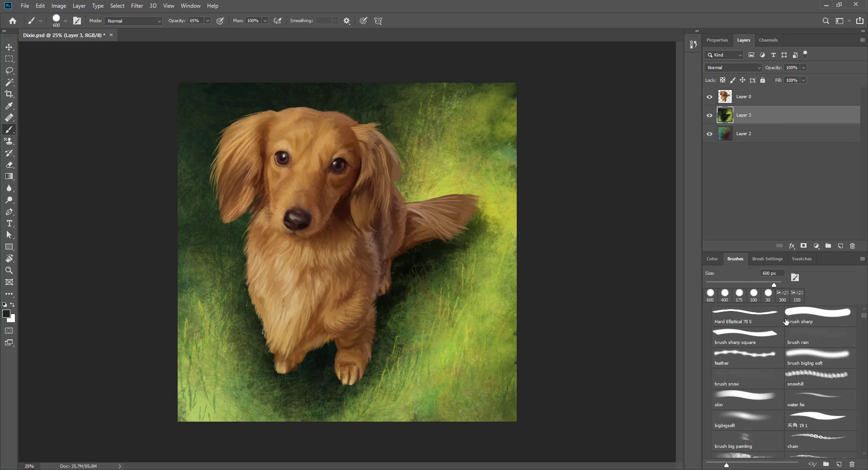
scroll(863, 319, "up", 2)
left_click(748, 348)
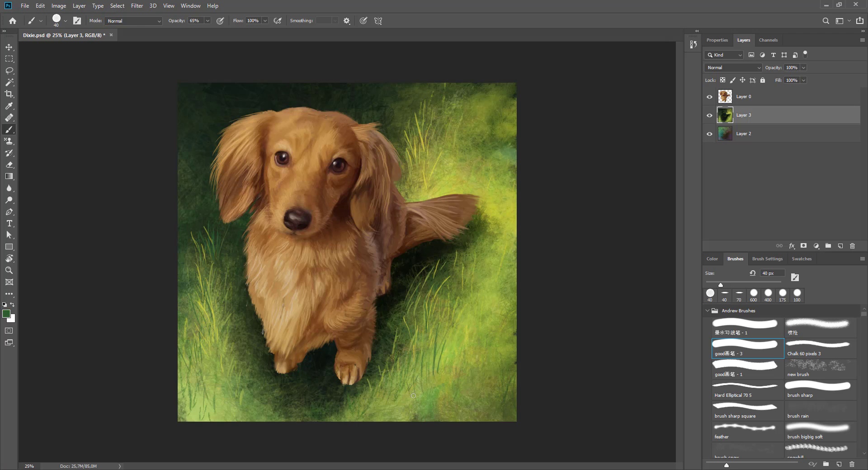
key("ctrl+s")
key("z")
key("ctrl+minus")
key("b")
Paint lighter yellow-green grass strokes on the left, top left and bottom right at 500 px
left_click_drag(253, 235, 278, 196)
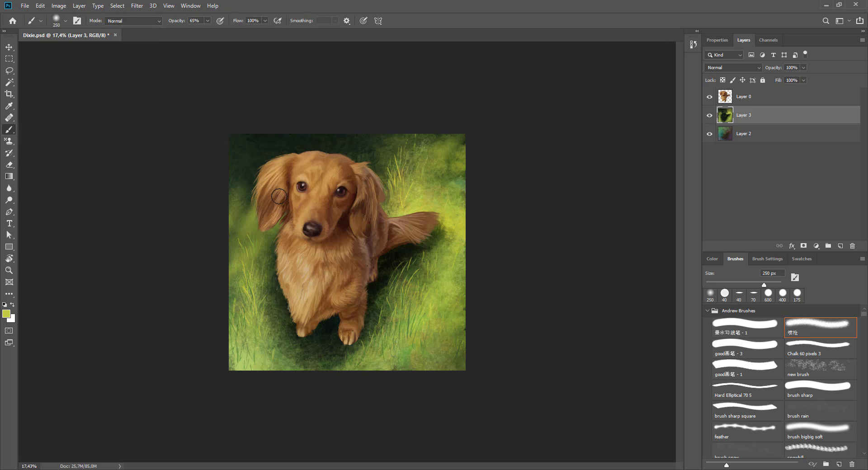
key(".")
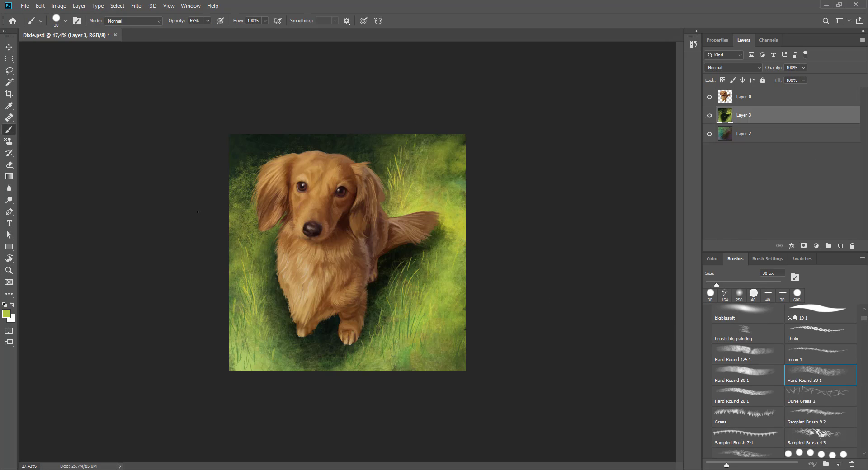
left_click(261, 223, "alt")
key("bracketleft")
key("bracketleft")
key("bracketleft")
left_click_drag(253, 162, 291, 133)
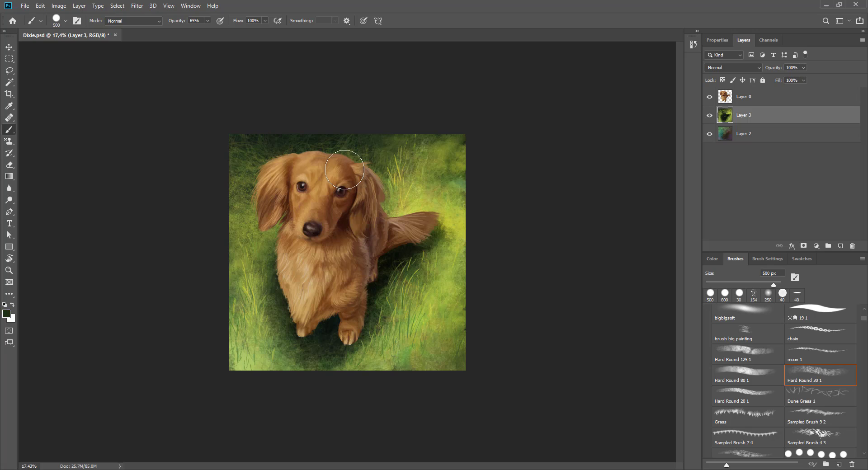
left_click(457, 335, "alt")
left_click_drag(456, 335, 348, 407)
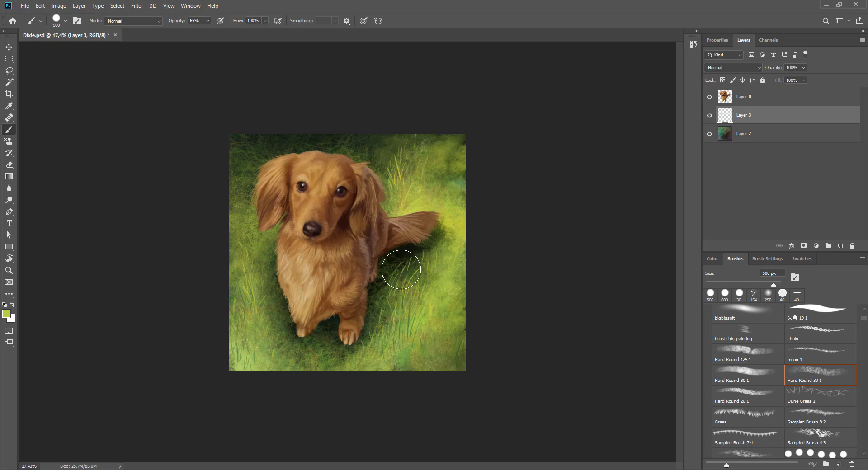
Paint teal strokes into the top-right grass, then sample a yellow-green colour
key("F6")
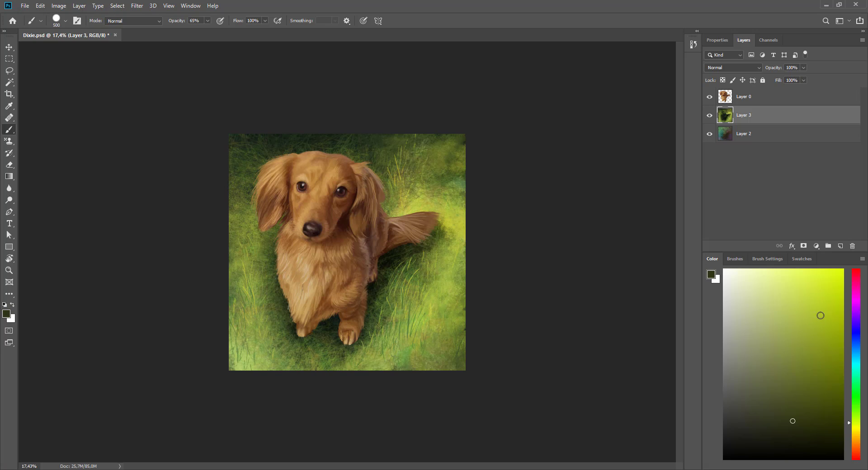
left_click_drag(452, 177, 487, 104)
left_click(437, 257, "alt")
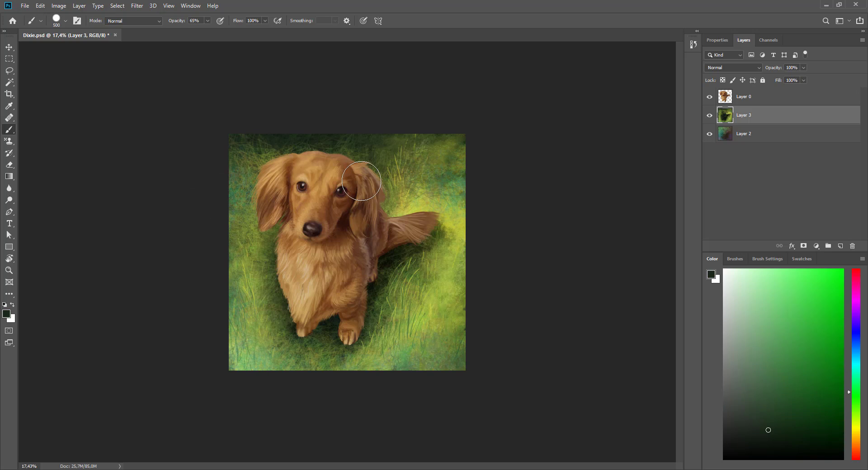
left_click(451, 251, "alt")
Create a new mist layer and stamp a white splatter at the bottom right
left_click(735, 259)
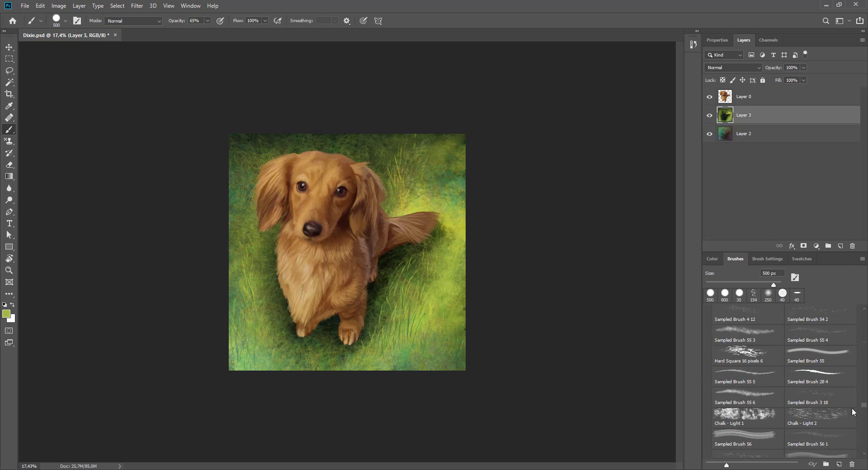
double_click(820, 326)
key("Escape")
key("ctrl+shift+alt+n")
key("x")
left_click(452, 361)
Stamp white Dried Blood Splatters along the bottom with random size, angle and scattering enabled
left_click(763, 353)
left_click(250, 351)
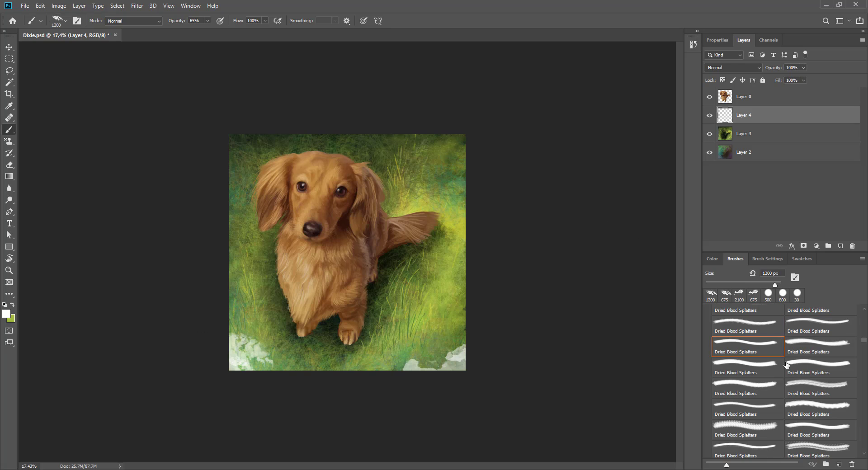
left_click(417, 357)
left_click(275, 337)
left_click(253, 357)
left_click(413, 359)
left_click(767, 259)
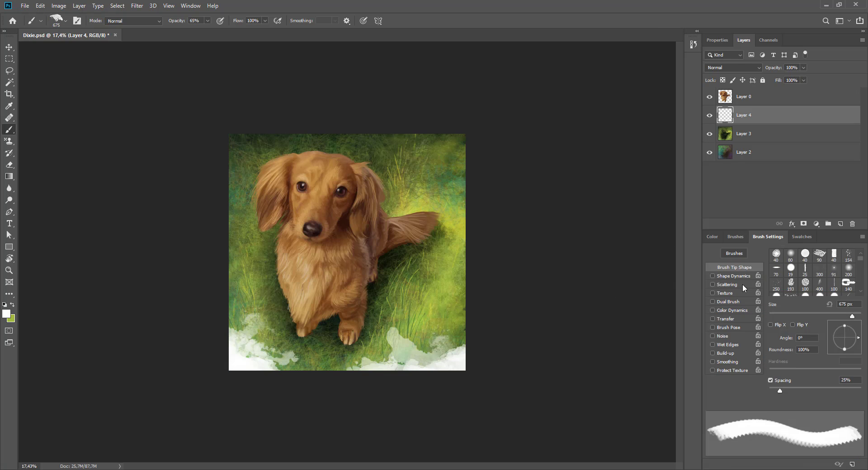
left_click(733, 275)
At 25% brush opacity, stamp soft white clouds along the bottom edge
key("2")
key("5")
left_click(253, 344)
left_click(406, 323)
left_click(335, 353)
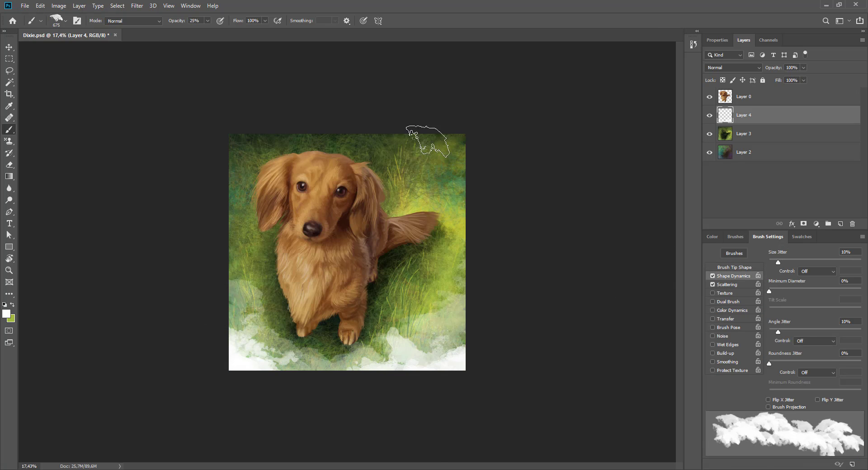
left_click(436, 210)
left_click(431, 319)
Fade the mist layer to 75% opacity and group the grass and mist layers as SecondBackground
mouse_move(779, 68)
left_mouse_down()
mouse_move(772, 70)
mouse_move(784, 70)
left_mouse_up()
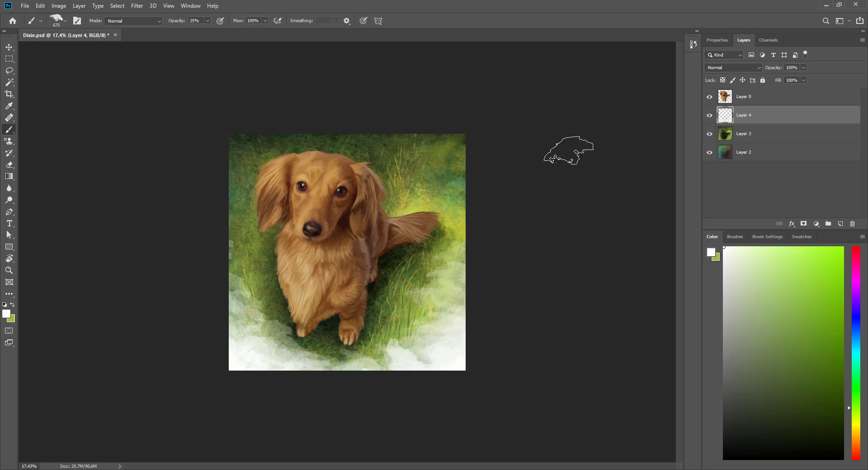
left_click_drag(786, 68, 776, 69)
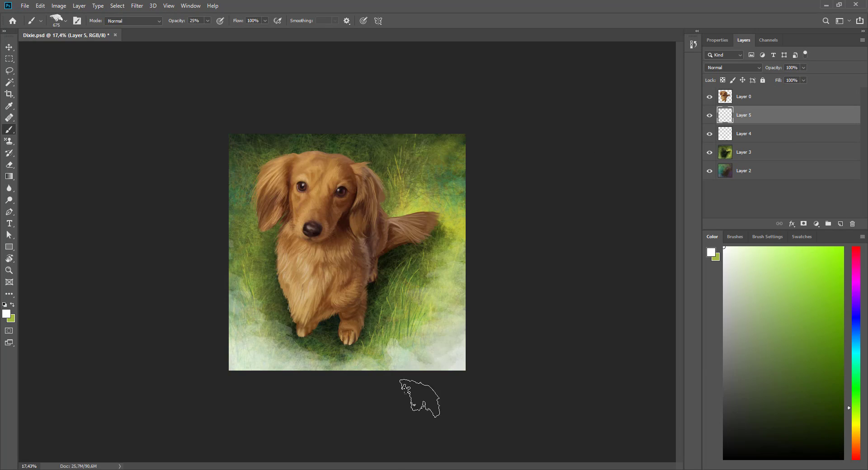
left_click(804, 156, "shift")
key("ctrl+g")
type("SecondBackground")
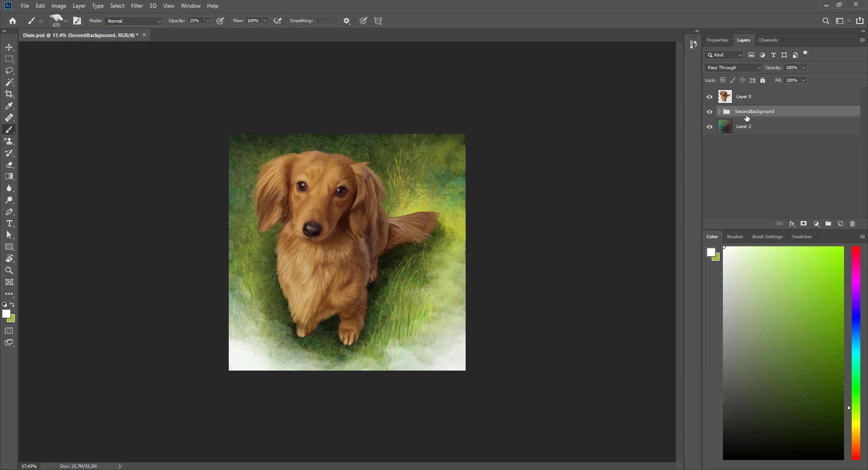
Rename Layer 2 to FirstBackground and fit the whole painting in the window
double_click(743, 126)
type("FirstBackground")
key("Return")
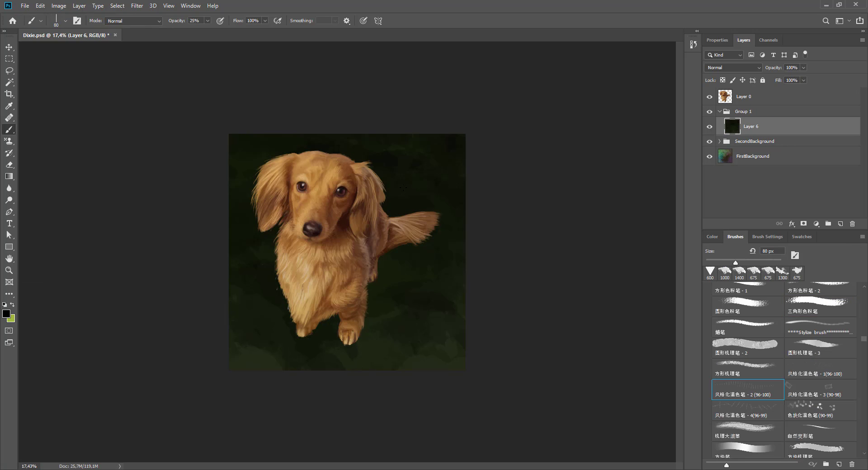
key("ctrl+0")
Paint the new background layer near-black with a large textured round brush
left_click(746, 303)
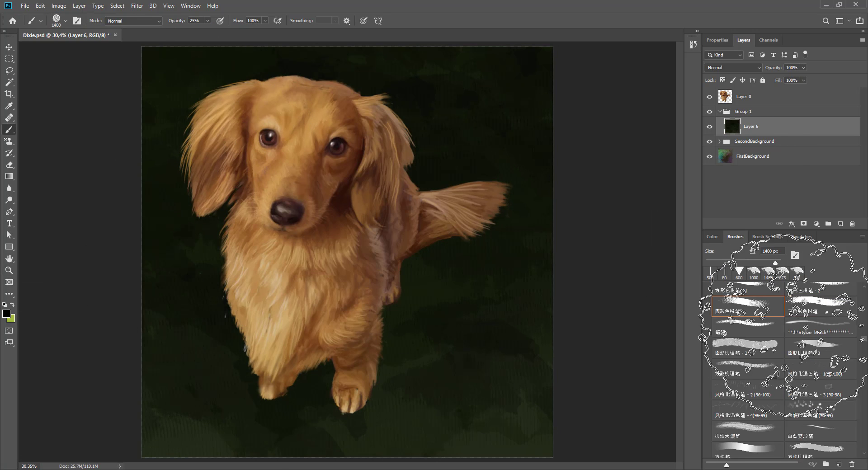
left_click(712, 236)
left_click(829, 376)
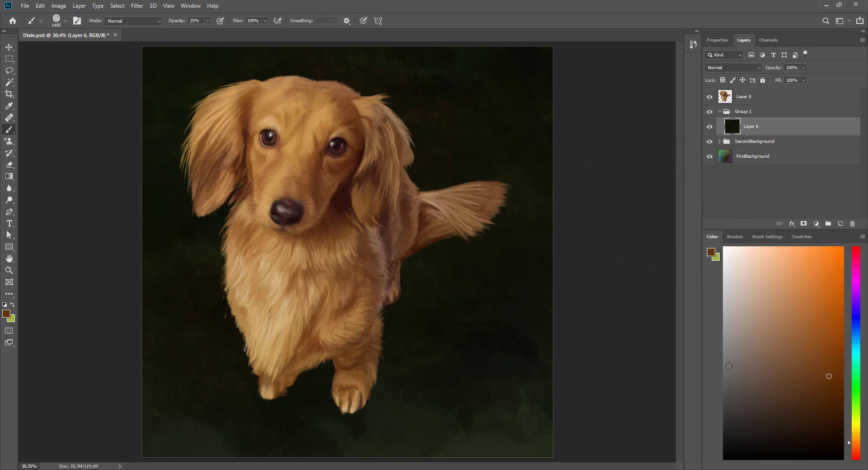
left_click(855, 340)
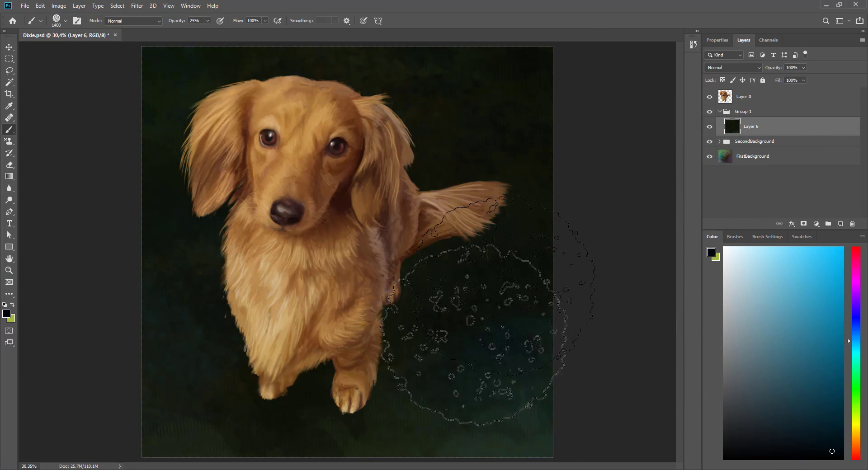
left_click(734, 236)
left_click(820, 347)
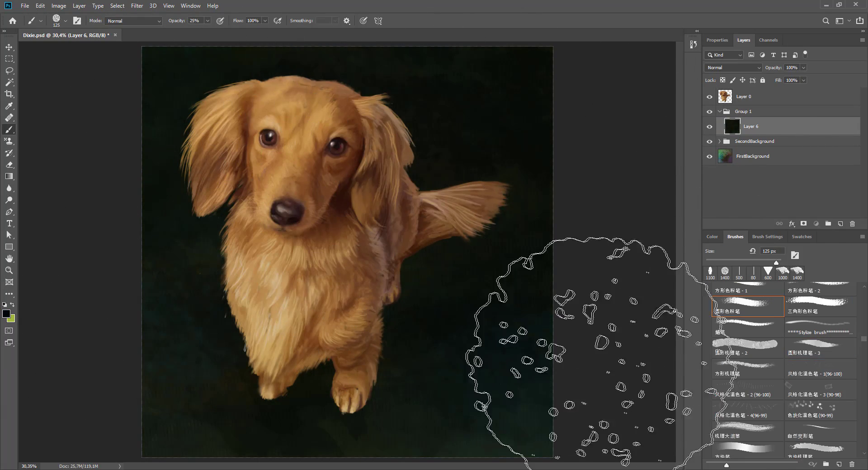
key("e")
key("alt+period")
key("alt+bracketleft")
key("alt+bracketleft")
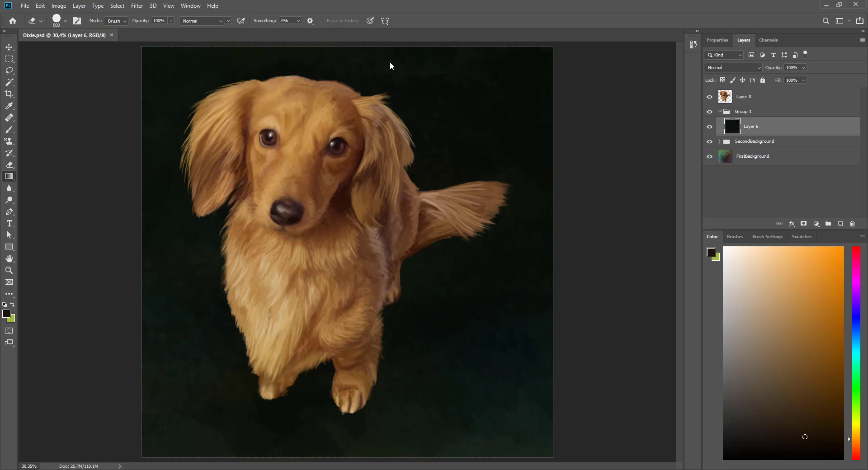
key("b")
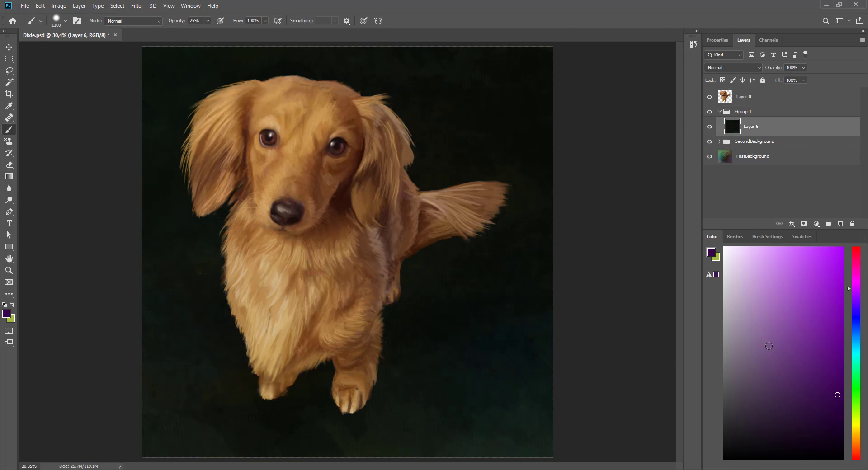
Brush a dark teal-blue tint into the lower right of the background
left_click(857, 328)
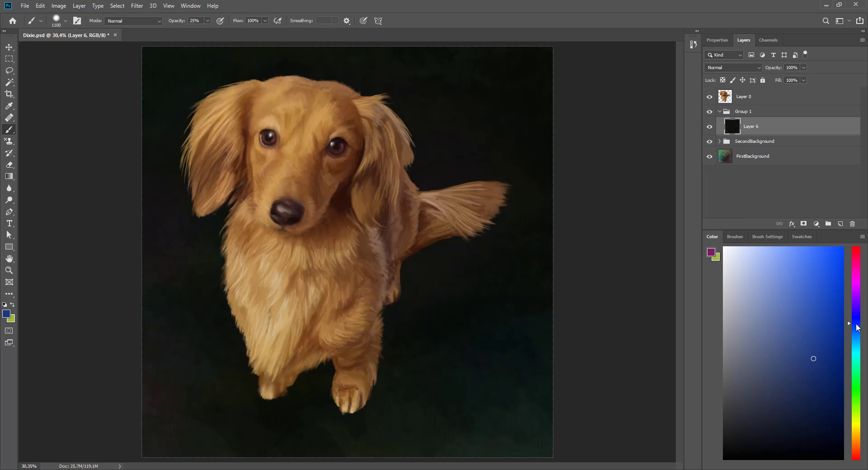
left_click_drag(857, 327, 856, 357)
left_click(761, 411)
left_click_drag(506, 319, 475, 319)
Switch to the spotted texture brush at 100% opacity with a darker paint colour
left_click(735, 236)
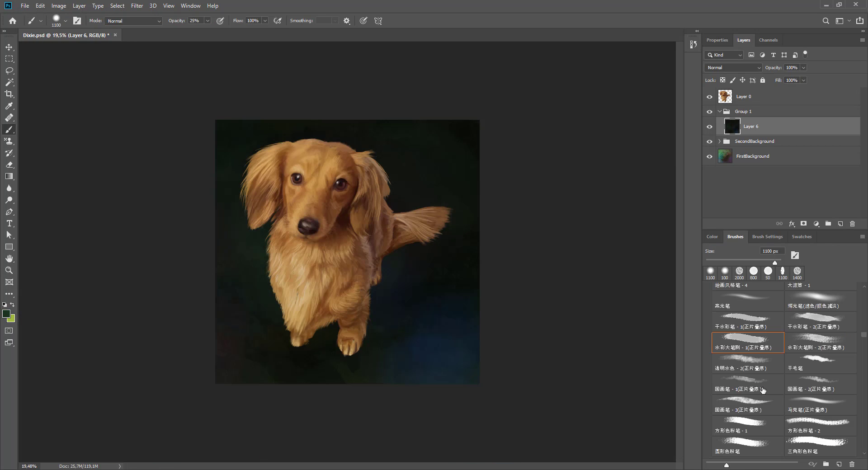
key("0")
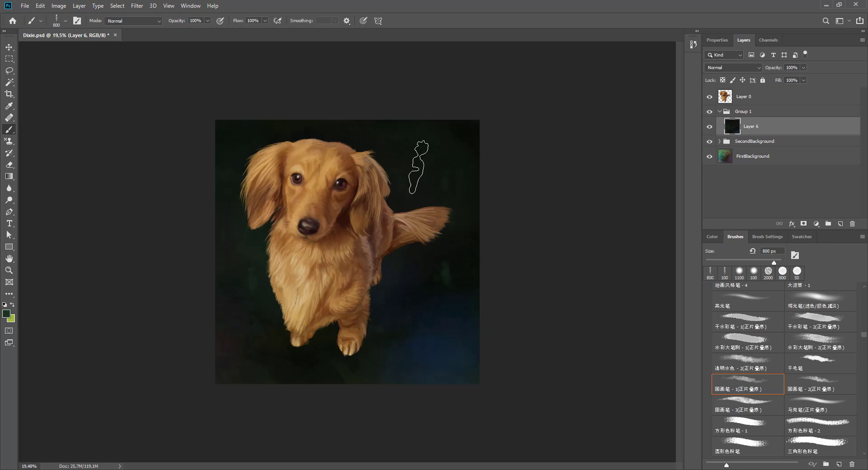
scroll(790, 361, "down", 5)
left_click(791, 369)
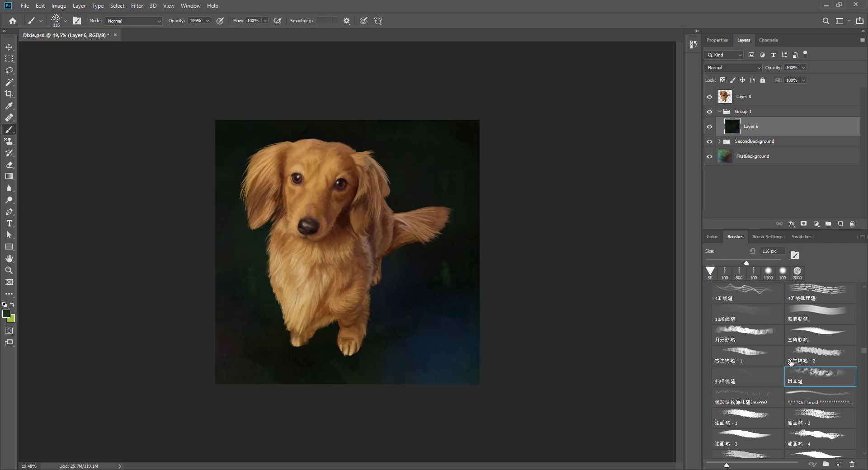
left_click(711, 236)
left_click(734, 236)
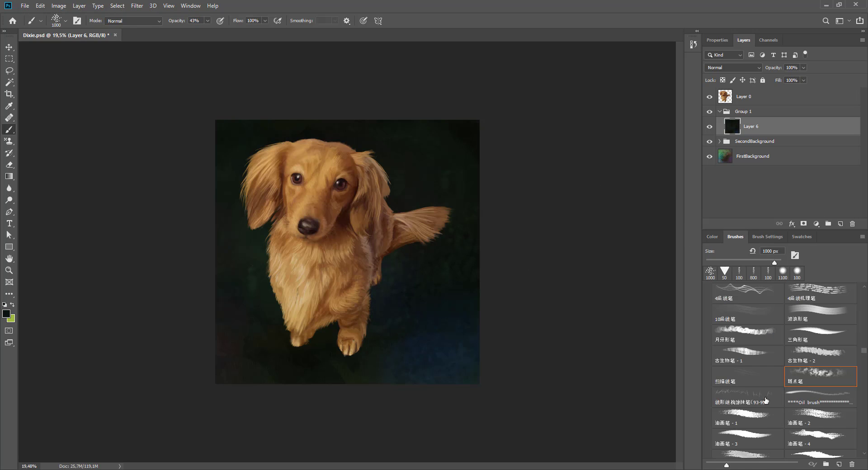
Try bright cyan teal streaks across the background, undo them, and set opacity to 15%
left_click(711, 236)
left_click(820, 260)
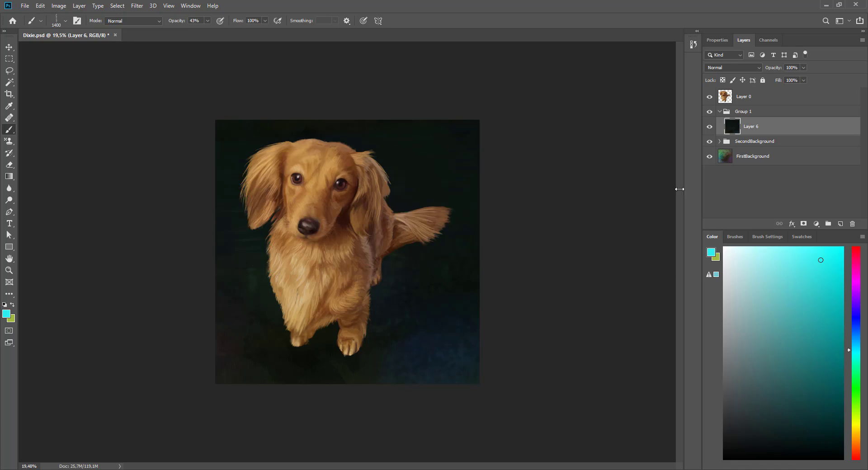
left_click_drag(450, 239, 303, 199)
key("ctrl+z")
left_click(452, 149)
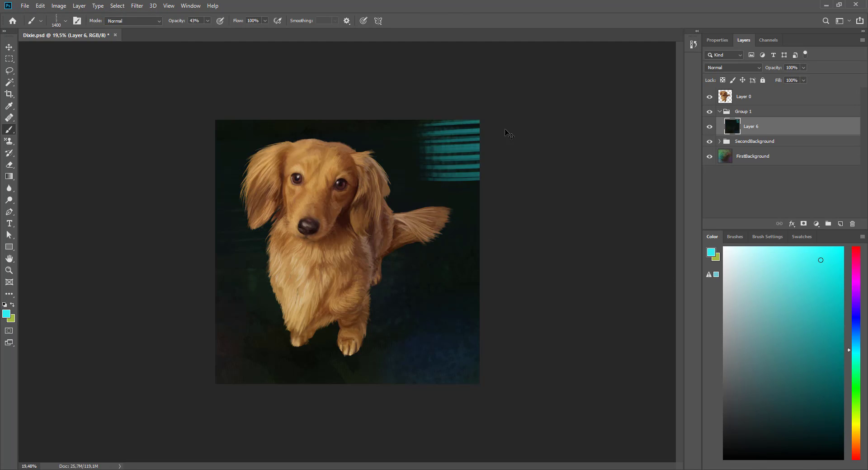
key("ctrl+z")
left_click(429, 272)
key("ctrl+z")
key("1")
key("5")
Paint textured teal bands with an oil paint brush, removing the lower one; brush at 300 px
left_click(734, 236)
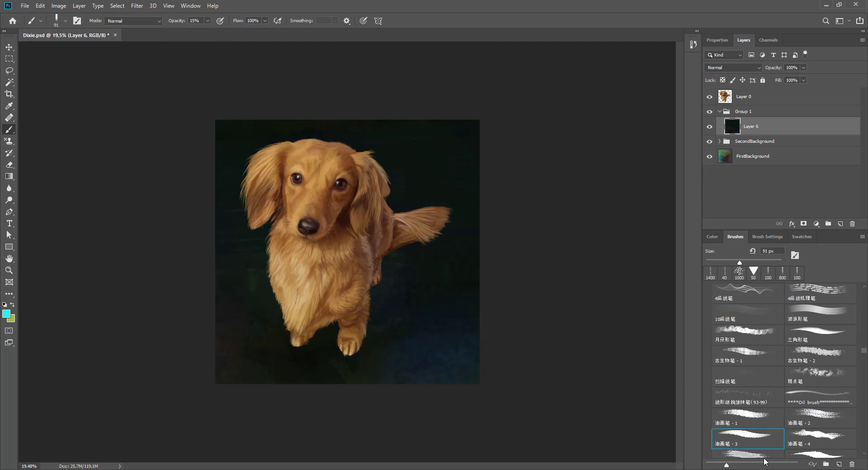
scroll(782, 361, "down", 1)
left_click(747, 446)
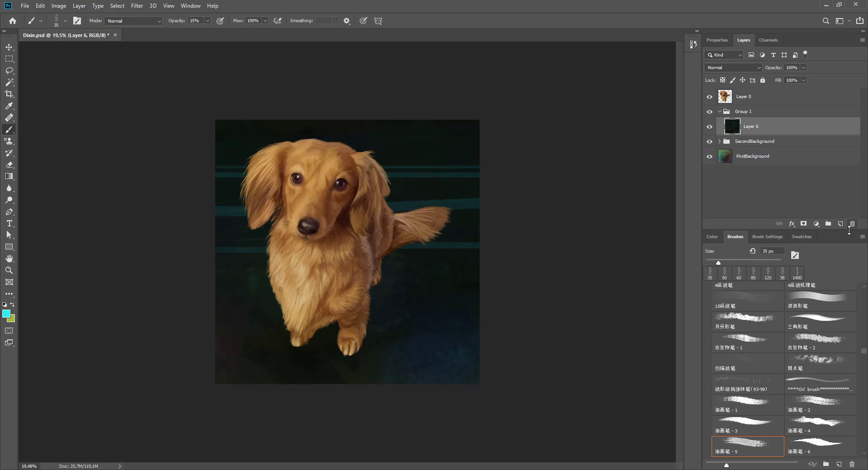
left_click_drag(187, 291, 480, 299)
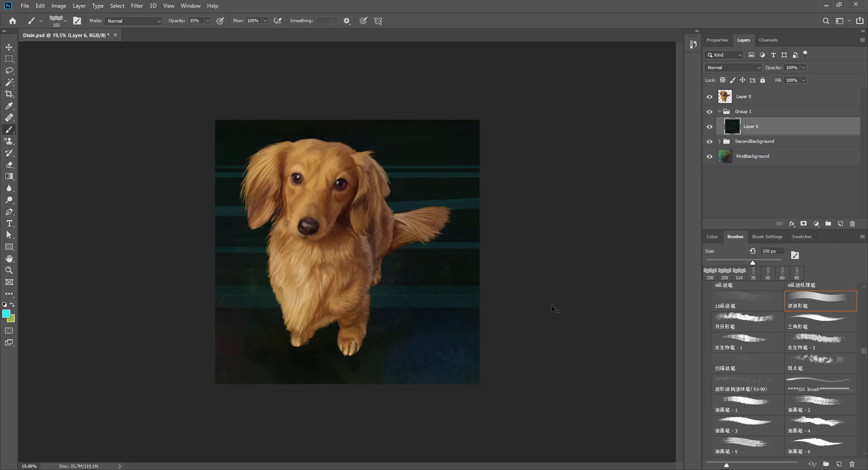
left_click_drag(215, 270, 480, 273)
key("bracketright")
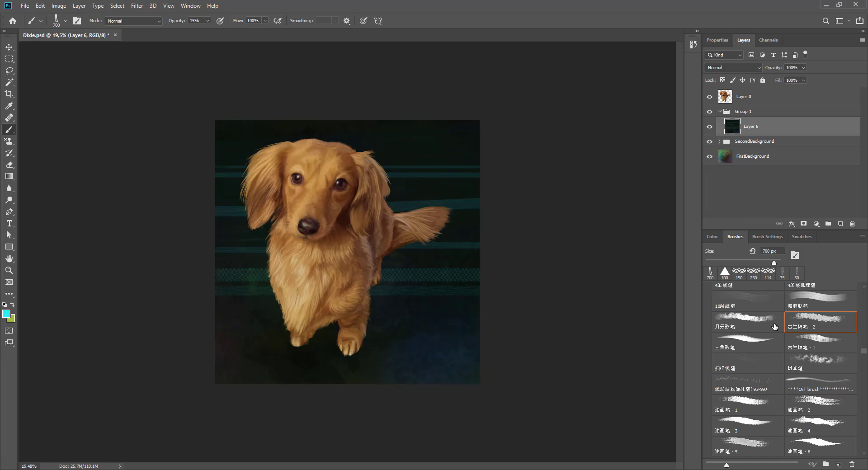
left_click(747, 425)
key("ctrl+z")
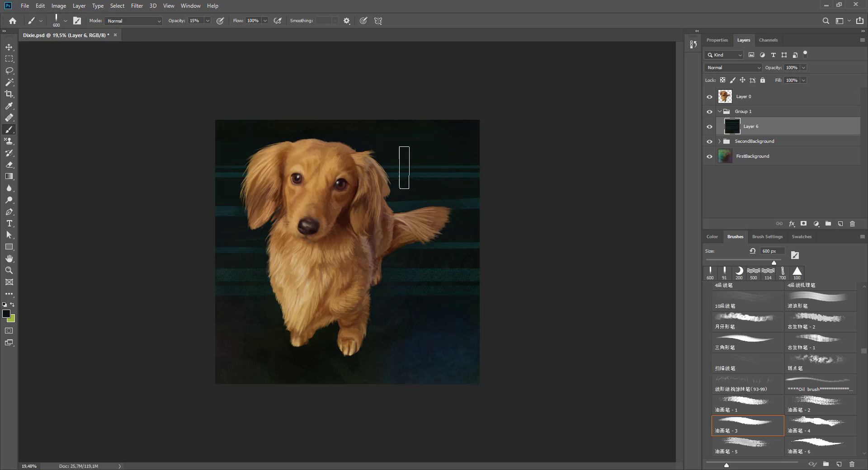
key("bracketleft")
key("bracketleft")
key("bracketleft")
Settle on a dark green paint colour and enlarge the brush
left_click(711, 236)
left_click(822, 339)
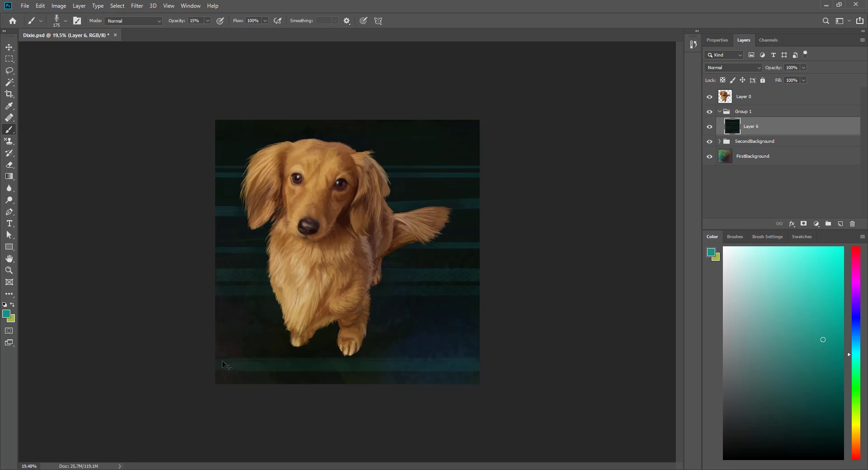
left_click(857, 338)
left_click(857, 282)
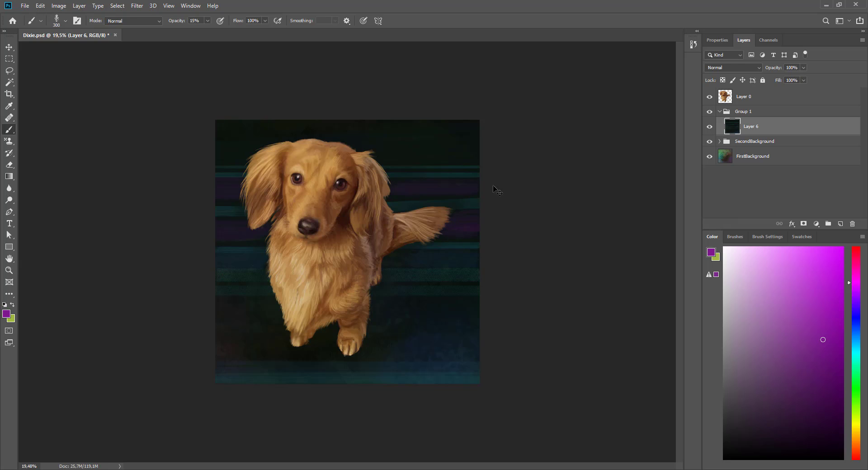
left_click(856, 352)
left_click(795, 375)
left_click(855, 400)
key("bracketright")
key("bracketright")
key("bracketright")
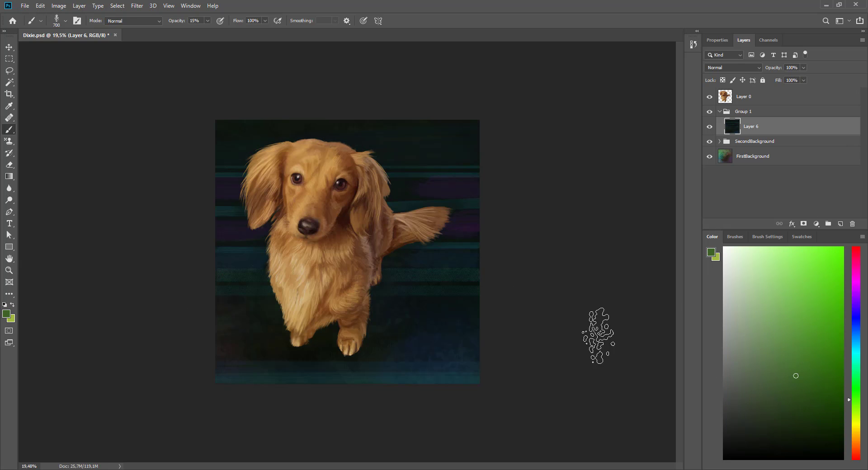
key("bracketright")
key("bracketright")
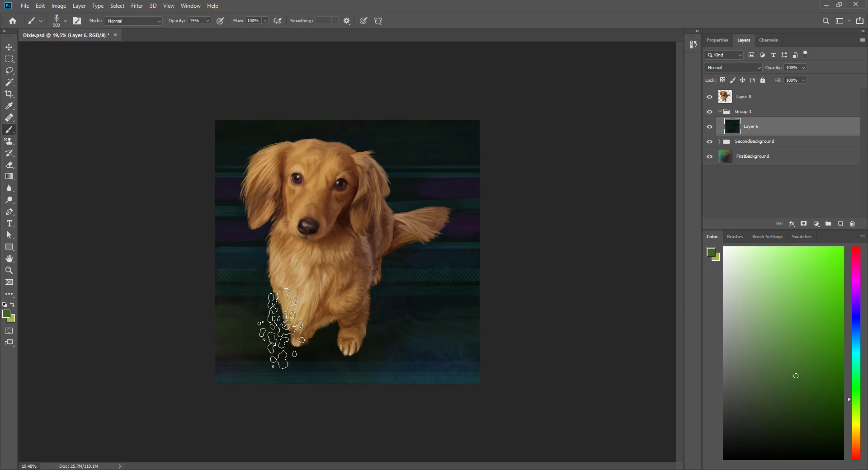
Paint light crossing strokes along the bottom edge with the linear structure smear brush
left_click(735, 236)
left_click(748, 383)
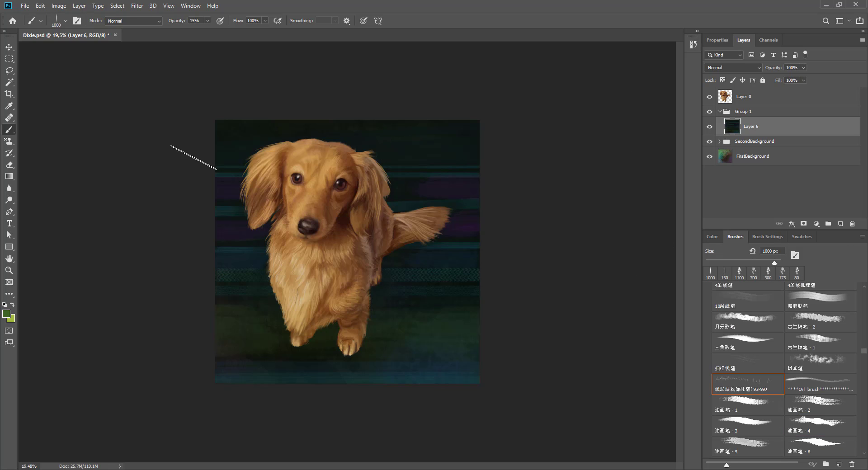
key("F6")
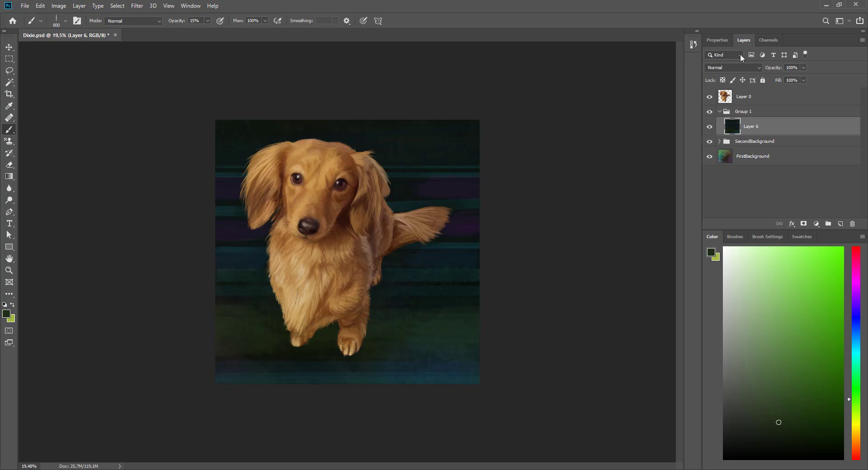
left_click_drag(310, 350, 217, 373)
left_click(773, 274)
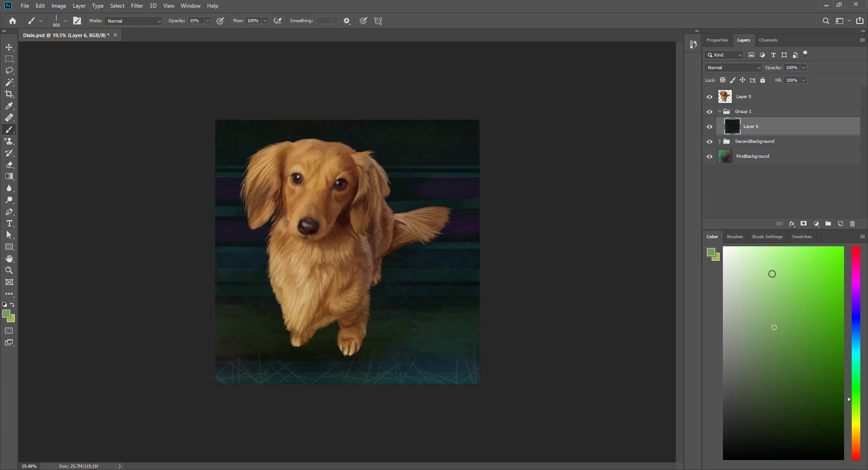
key("F6")
Paint thin dark green-grey lines along the canvas edges with a 40 px brush
scroll(864, 358, "down", 1)
left_click(747, 357)
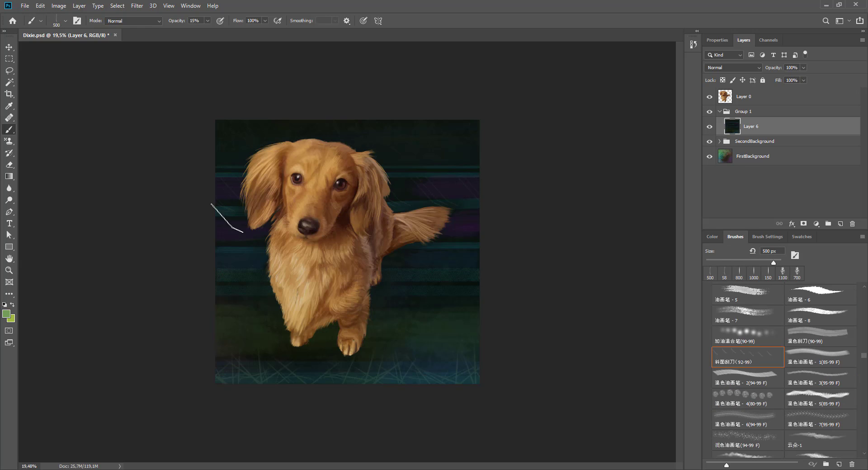
left_click(819, 377)
left_click(713, 237)
left_click(760, 413)
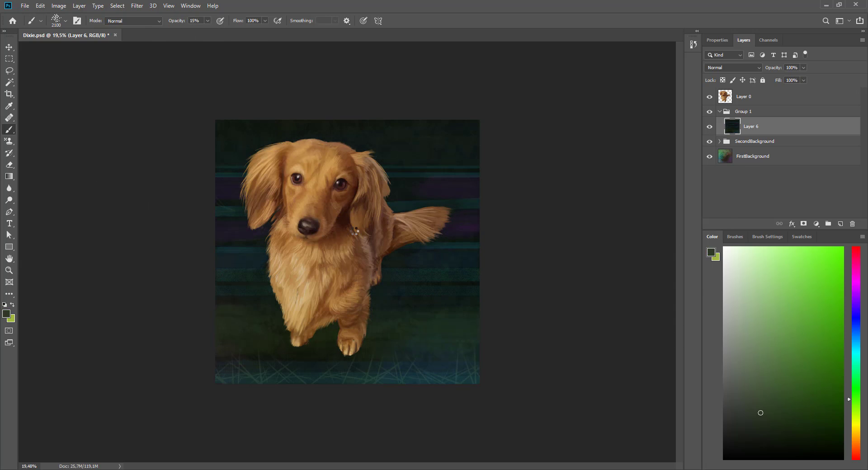
key("bracketleft")
key("bracketleft")
key("bracketleft")
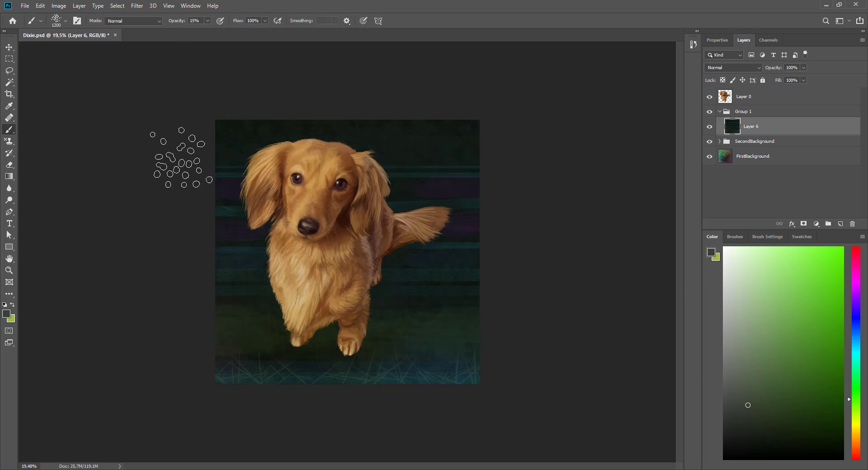
key("F6")
left_click(748, 296)
key("F6")
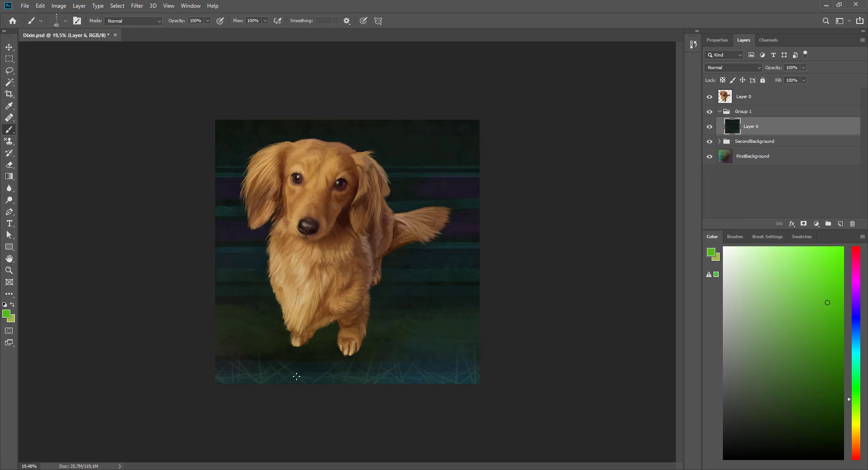
mouse_move(215, 372)
left_mouse_down()
mouse_move(480, 372)
mouse_move(228, 120)
mouse_move(429, 128)
left_mouse_up()
Remove the thin green edge lines and add soft brown mottling over the dark background
left_click_drag(433, 119, 433, 206)
key("ctrl+z")
key("ctrl+z")
key("ctrl+z")
key("ctrl+z")
key("ctrl+z")
key("ctrl+z")
key("ctrl+z")
key("ctrl+z")
key("ctrl+z")
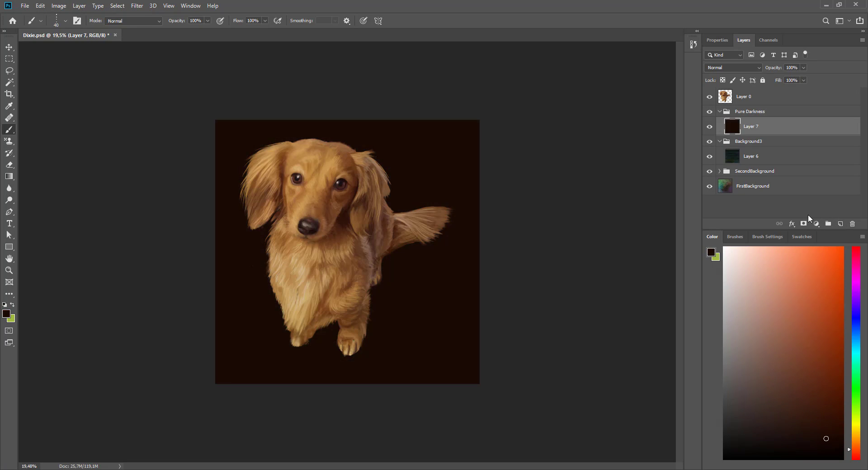
mouse_move(436, 174)
left_mouse_down()
mouse_move(184, 309)
mouse_move(335, 253)
mouse_move(461, 145)
left_mouse_up()
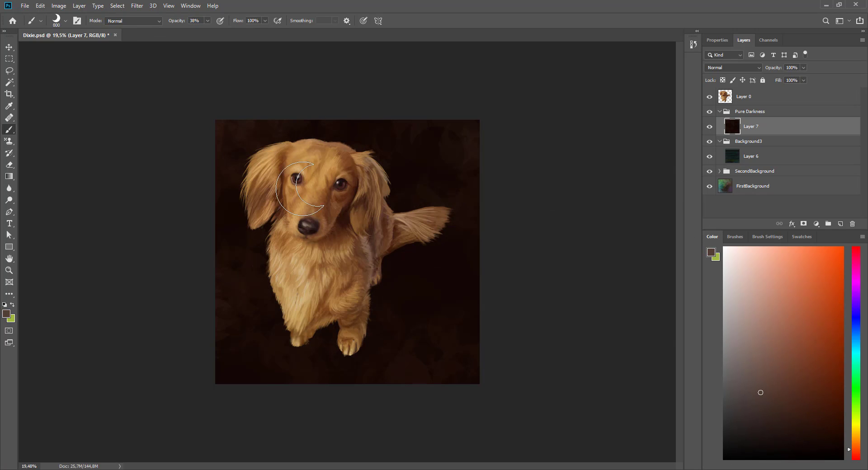
left_click(746, 459)
key("0")
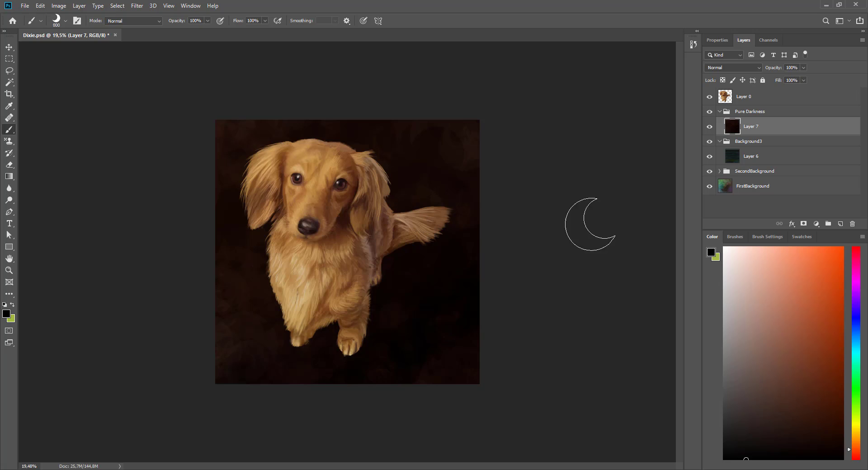
Try faint dark-brown circular stamps around the lower dog, then undo them
left_click(344, 364, "alt")
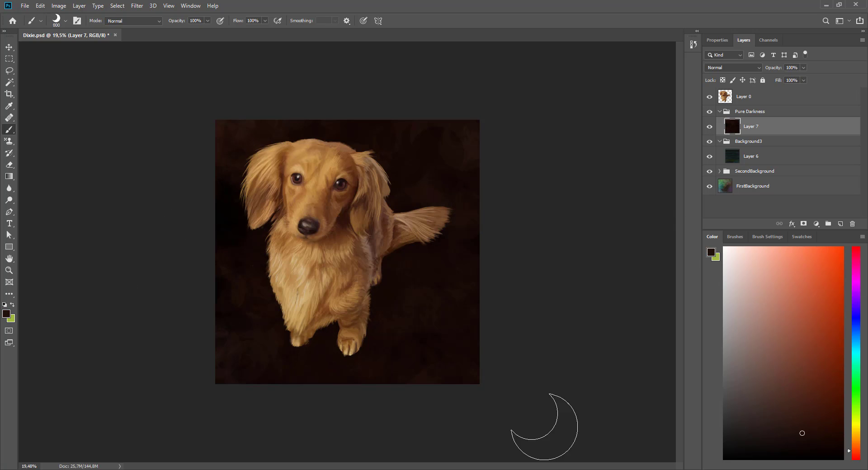
key("3")
key("4")
key("bracketright")
key("bracketright")
key("bracketright")
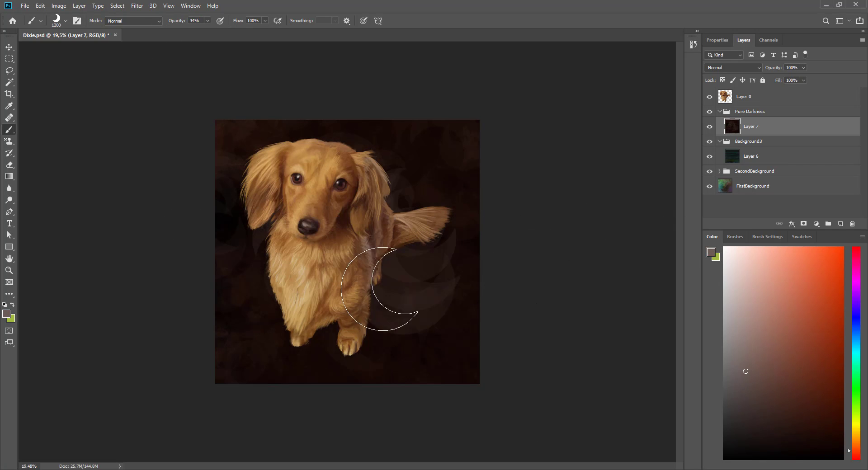
left_click_drag(325, 357, 434, 253)
key("ctrl+z")
Set up the 700 px crescent brush at about half opacity with black paint
left_click(735, 237)
left_click(820, 380)
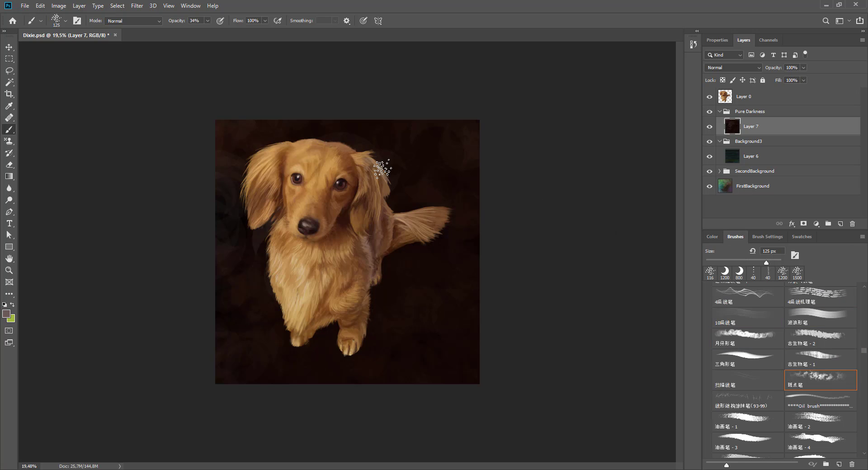
key("1")
key("1")
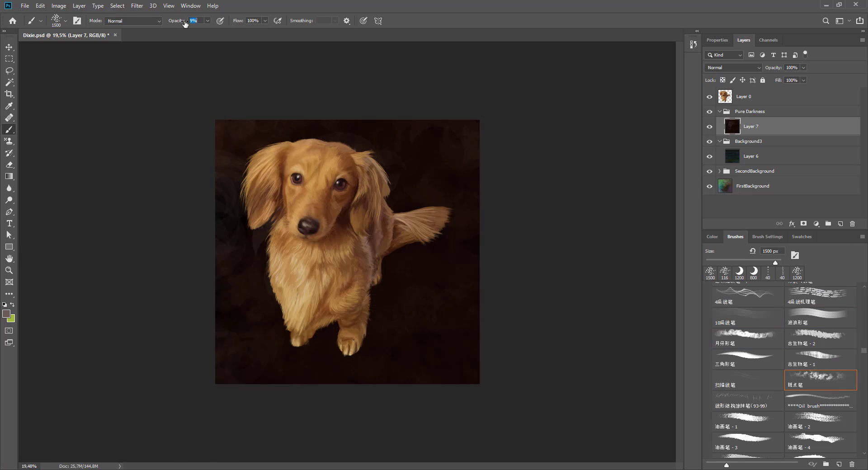
left_click(748, 336)
key("5")
key("3")
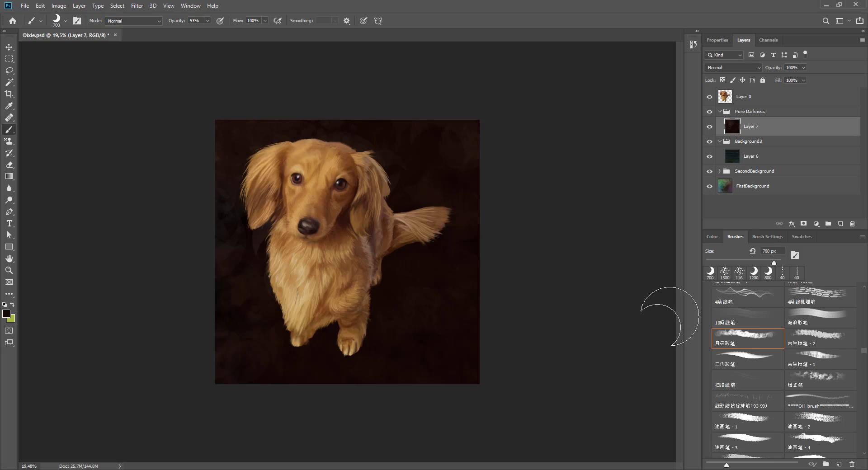
left_click(712, 236)
Paint curving swirl loops around the dog with a 100 px four-line brush, then save
left_click(735, 236)
left_click(710, 273)
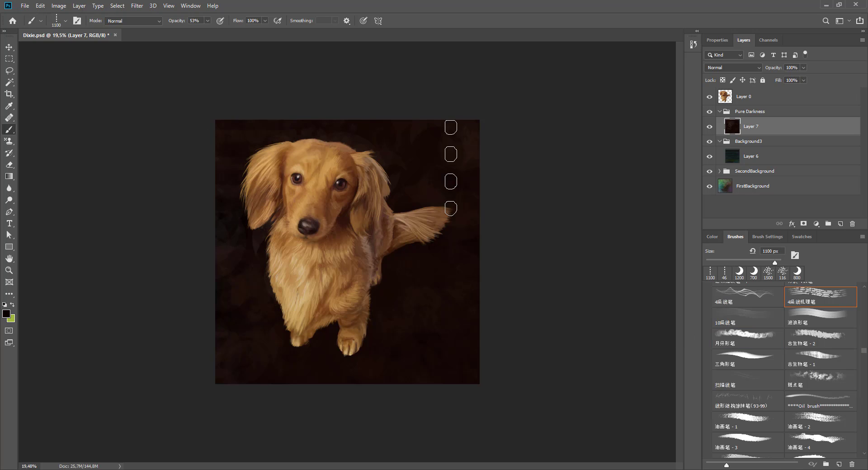
key("comma")
key("bracketright")
key("bracketright")
key("bracketright")
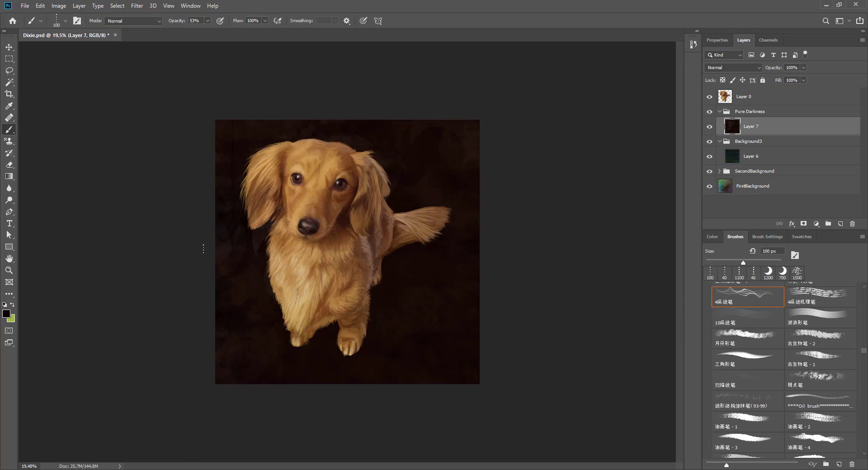
key("F6")
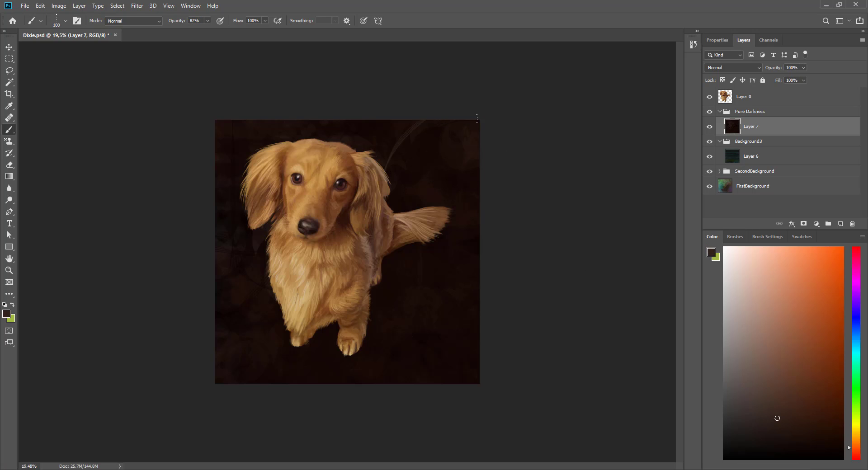
left_click_drag(409, 283, 310, 409)
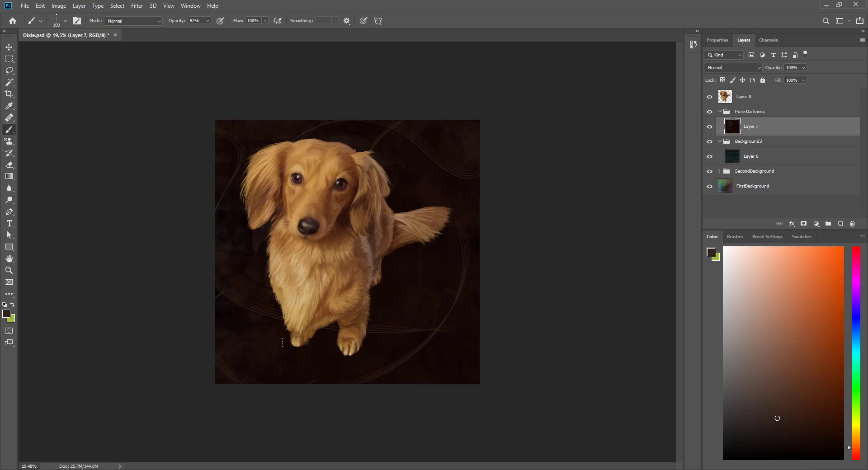
left_click(199, 20)
type("43")
left_click(263, 382, "alt")
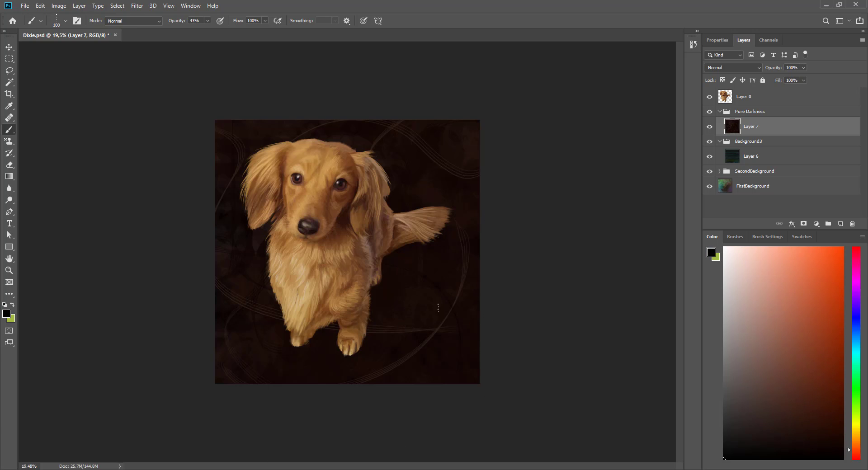
key("ctrl+s")
key("z")
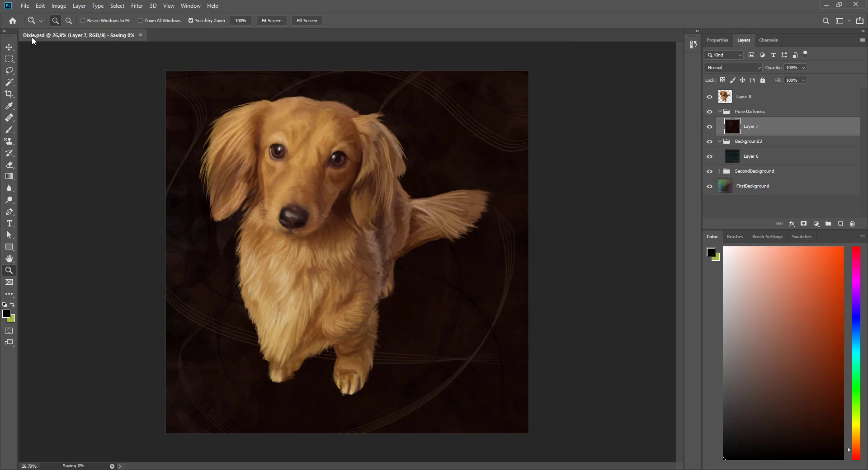
key("Return")
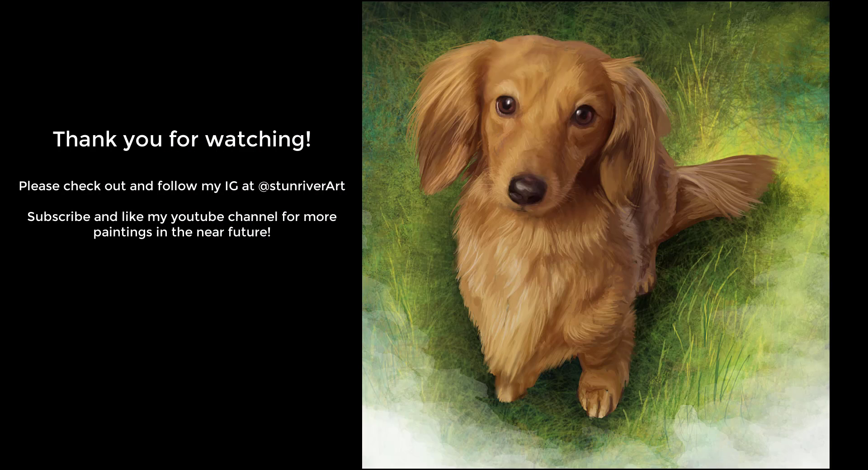